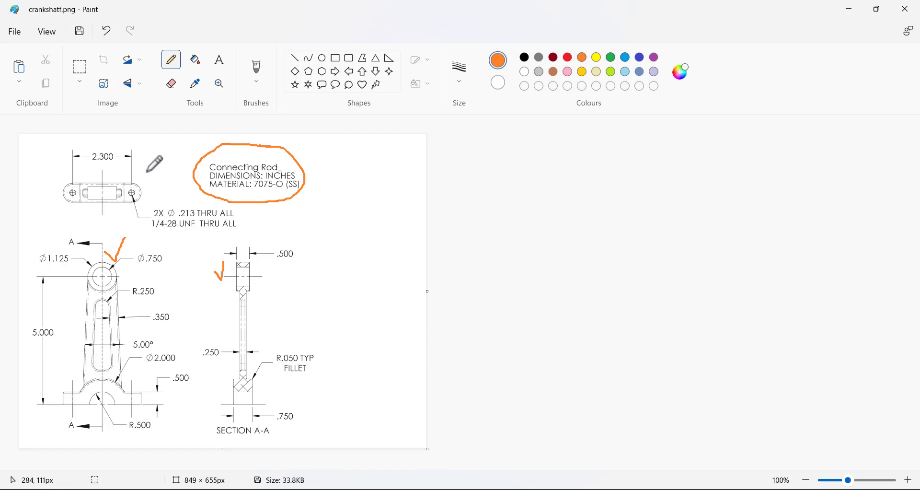
# Tick the top view in orange, then mark the base half ring, its side lugs and the 2.300 dimension in red.
pyautogui.moveTo(142, 154); pyautogui.dragTo(163, 145)
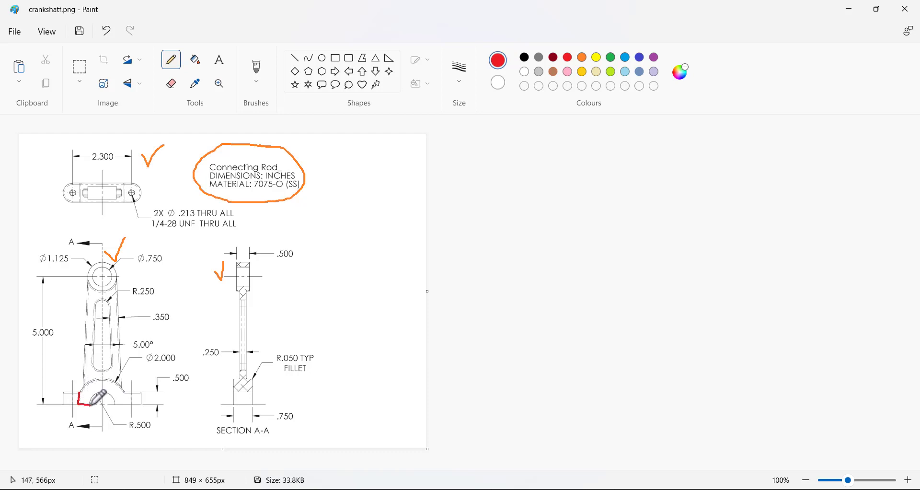
pyautogui.moveTo(120, 404)
pyautogui.mouseDown()
pyautogui.moveTo(104, 377)
pyautogui.moveTo(88, 378)
pyautogui.moveTo(82, 392)
pyautogui.moveTo(140, 392)
pyautogui.mouseUp()
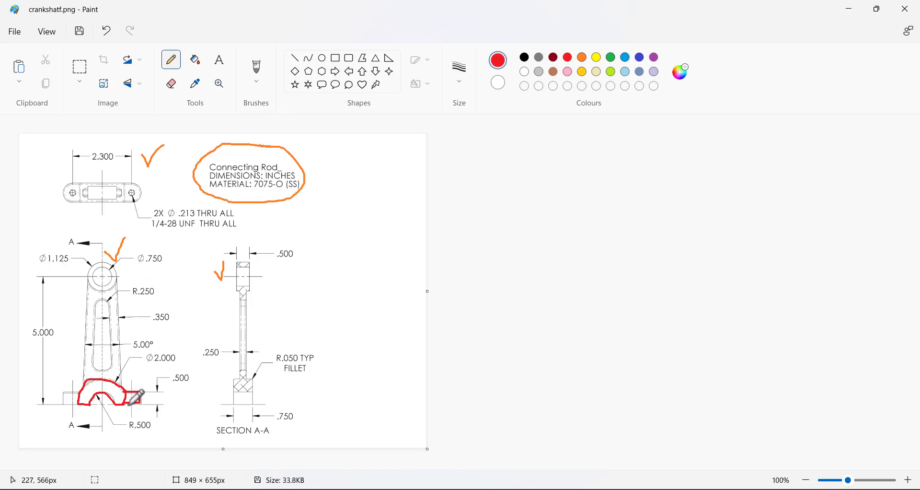
pyautogui.moveTo(140, 399); pyautogui.dragTo(140, 422)
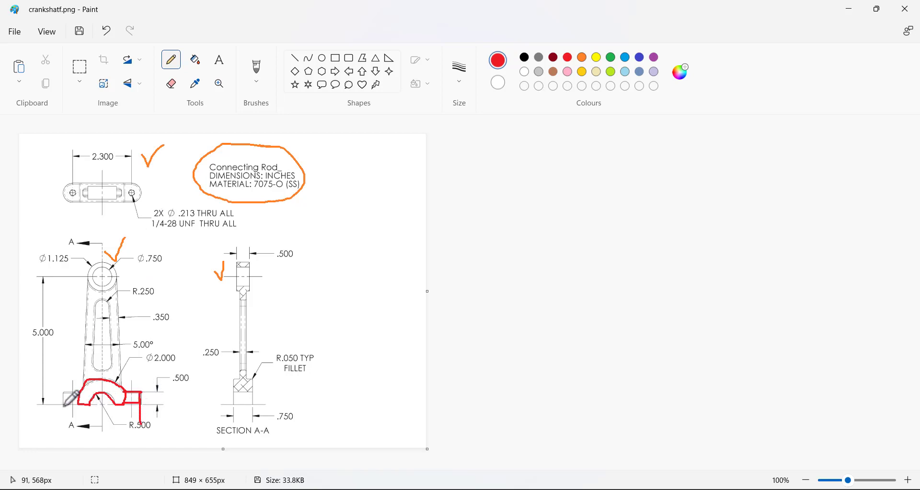
pyautogui.moveTo(60, 404); pyautogui.dragTo(61, 428)
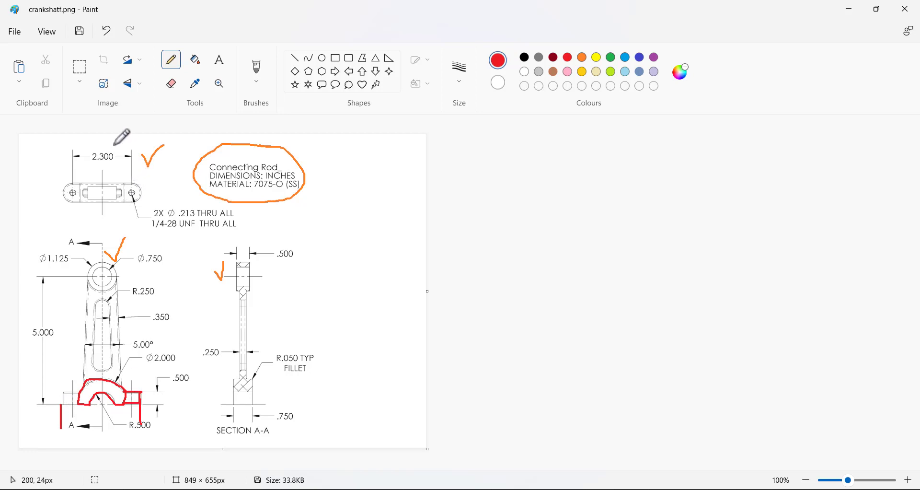
pyautogui.moveTo(115, 145)
pyautogui.mouseDown()
pyautogui.moveTo(96, 169)
pyautogui.moveTo(109, 146)
pyautogui.mouseUp()
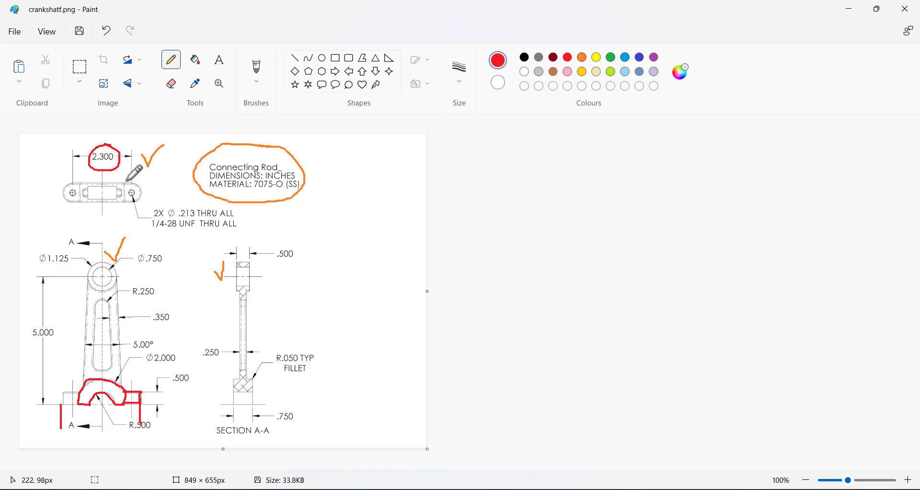
pyautogui.moveTo(123, 184)
pyautogui.mouseDown()
pyautogui.moveTo(139, 199)
pyautogui.moveTo(124, 184)
pyautogui.mouseUp()
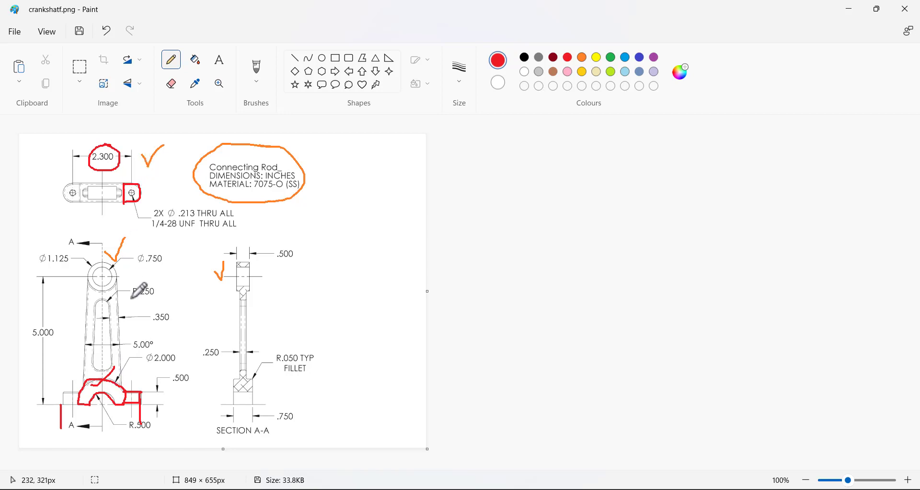
# Outline the tapered rod, top boss and inner slot in red, mark the boss thickness in the section view, and choose green.
pyautogui.moveTo(116, 280)
pyautogui.mouseDown()
pyautogui.moveTo(121, 384)
pyautogui.moveTo(83, 383)
pyautogui.moveTo(87, 281)
pyautogui.moveTo(112, 261)
pyautogui.moveTo(123, 277)
pyautogui.moveTo(99, 289)
pyautogui.mouseUp()
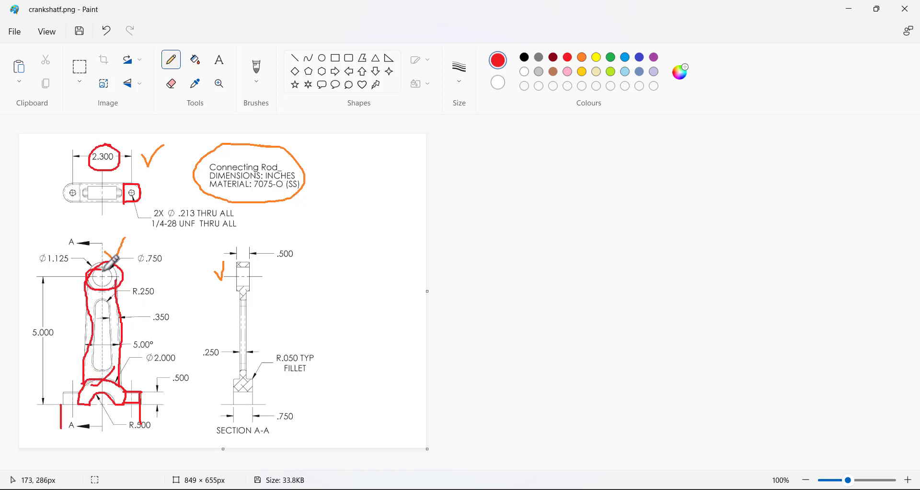
pyautogui.moveTo(237, 272)
pyautogui.mouseDown()
pyautogui.moveTo(237, 256)
pyautogui.moveTo(247, 257)
pyautogui.mouseUp()
pyautogui.moveTo(104, 292)
pyautogui.mouseDown()
pyautogui.moveTo(90, 336)
pyautogui.moveTo(103, 372)
pyautogui.moveTo(116, 358)
pyautogui.moveTo(109, 300)
pyautogui.mouseUp()
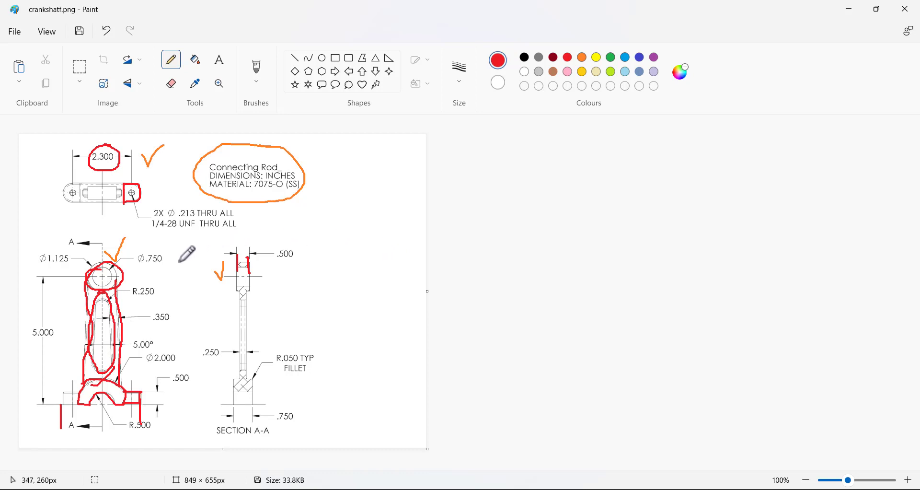
pyautogui.click(609, 58)
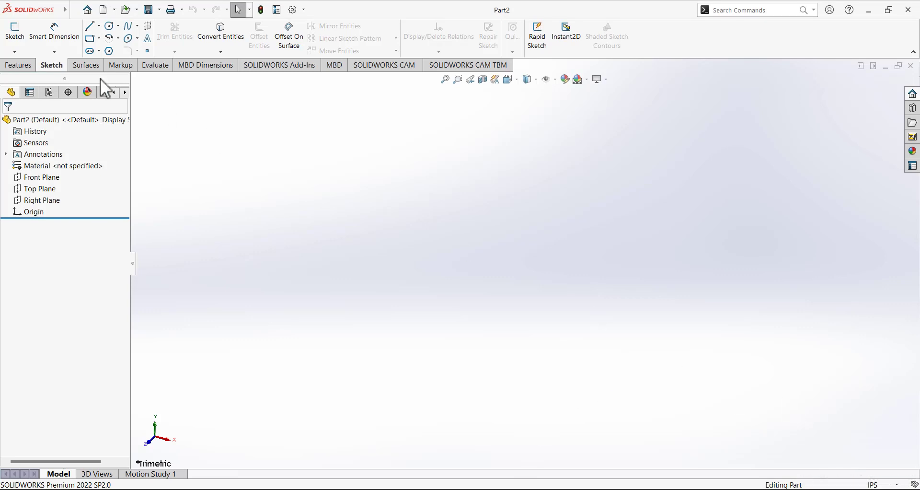
# Switch to SOLIDWORKS and sketch two concentric circles at the Front Plane's origin, with radii of about 0.94 and 1.28 in.
pyautogui.click(15, 35)
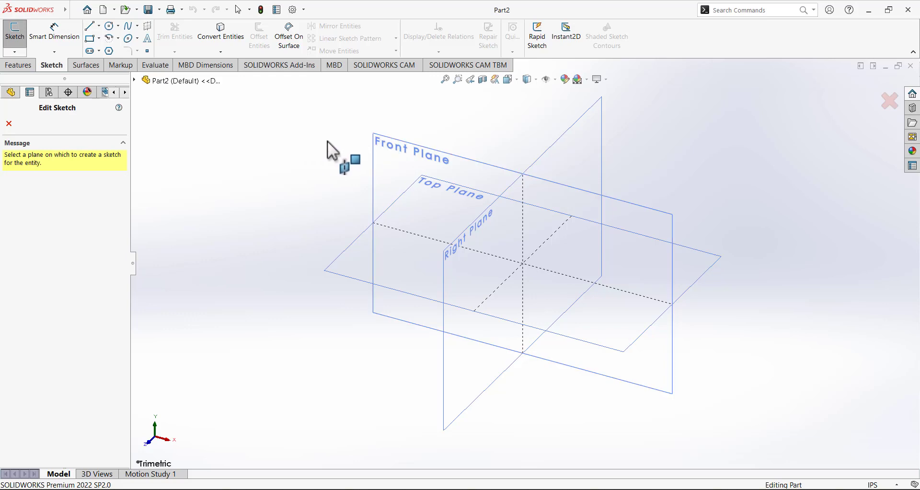
pyautogui.click(389, 156)
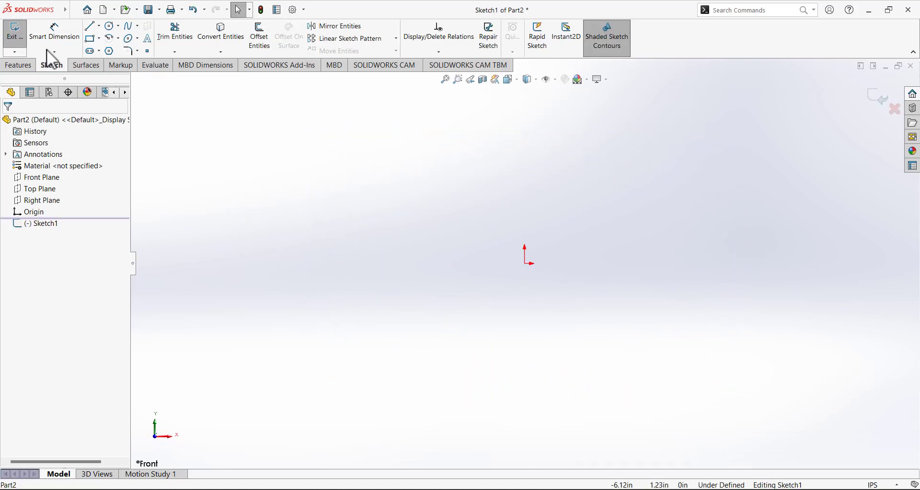
pyautogui.click(111, 25)
pyautogui.click(525, 263)
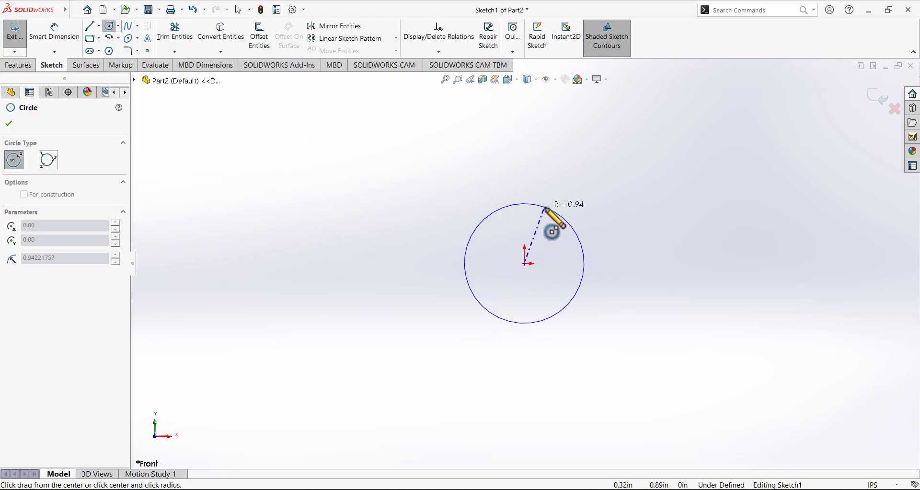
pyautogui.click(548, 208)
pyautogui.click(525, 264)
pyautogui.click(551, 187)
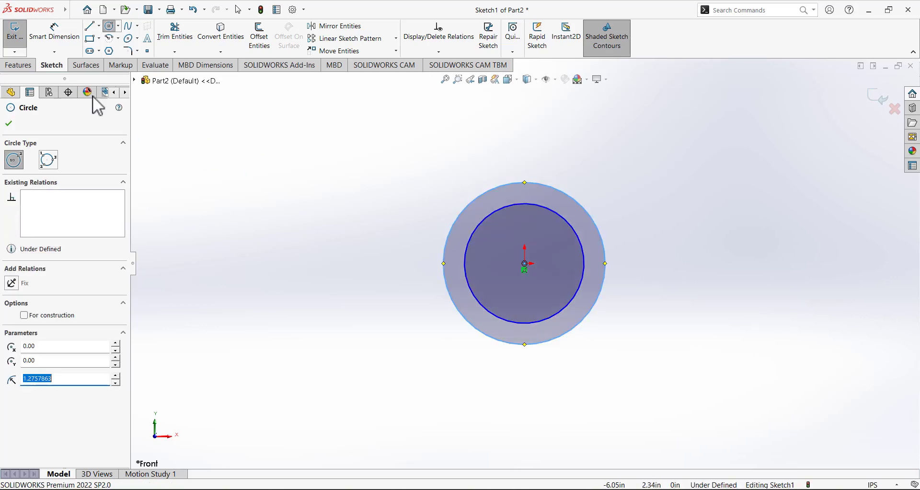
# Dimension the outer circle with a diameter of 2 in.
pyautogui.click(54, 31)
pyautogui.click(566, 195)
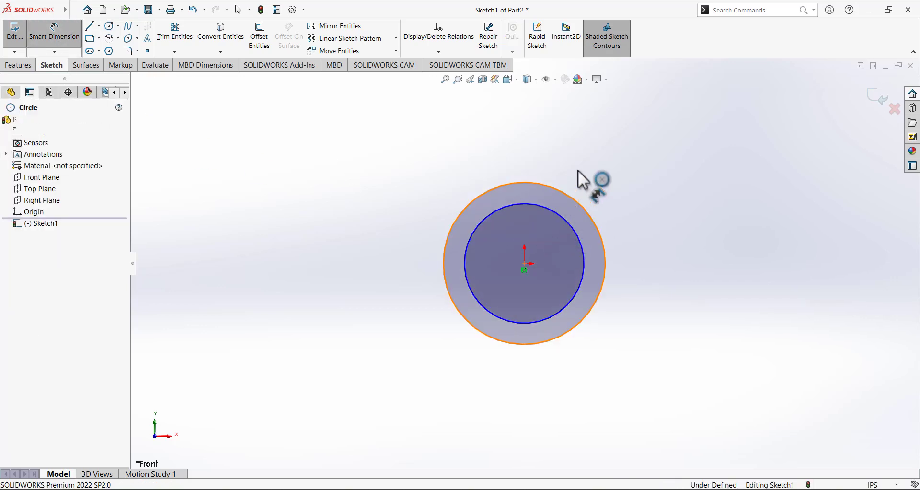
pyautogui.click(632, 175)
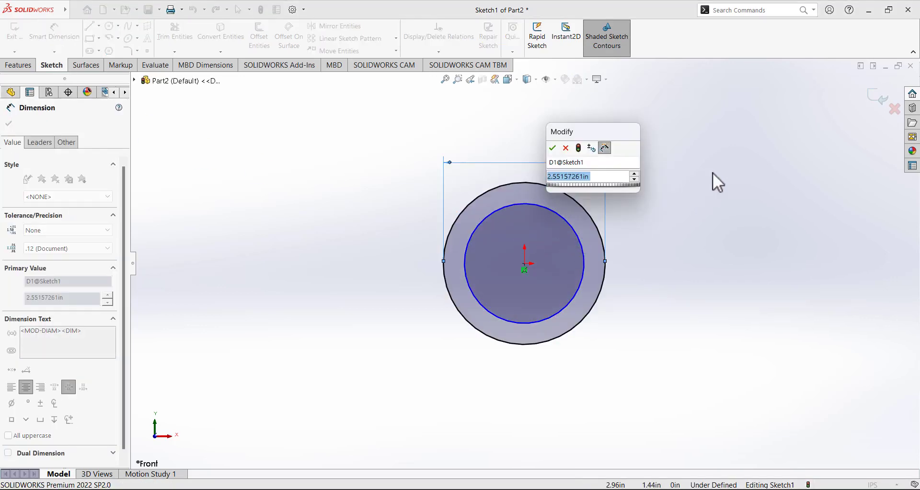
pyautogui.write('2')
pyautogui.press('Return')
pyautogui.click(702, 199)
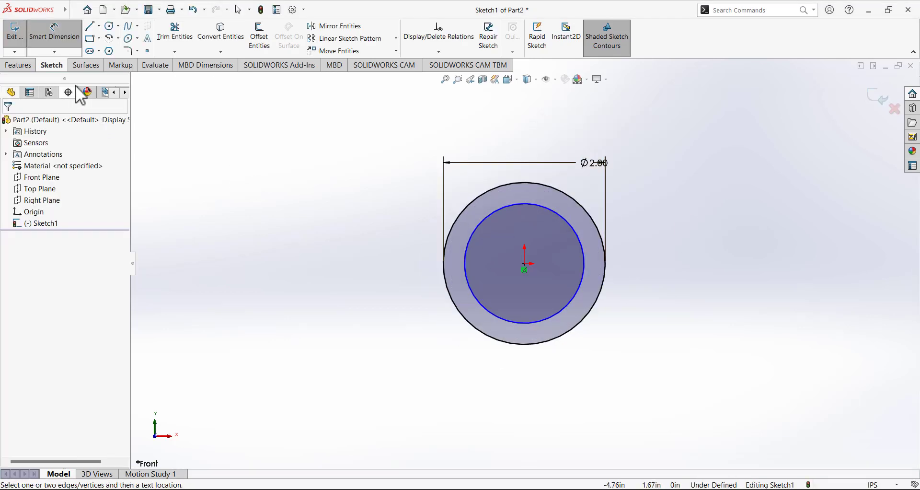
# Draw a horizontal line through the centre, spanning the full diameter of the outer circle.
pyautogui.click(89, 26)
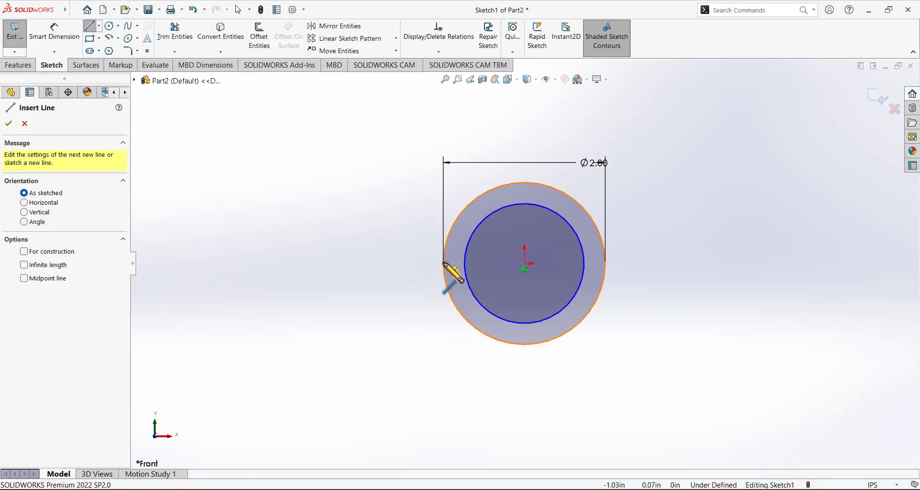
pyautogui.click(443, 263)
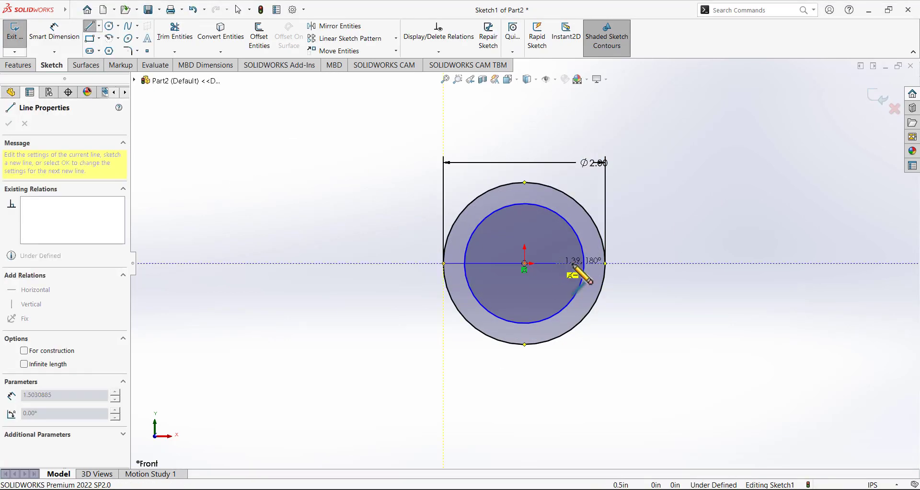
pyautogui.click(605, 263)
pyautogui.rightClick(658, 211)
pyautogui.click(679, 212)
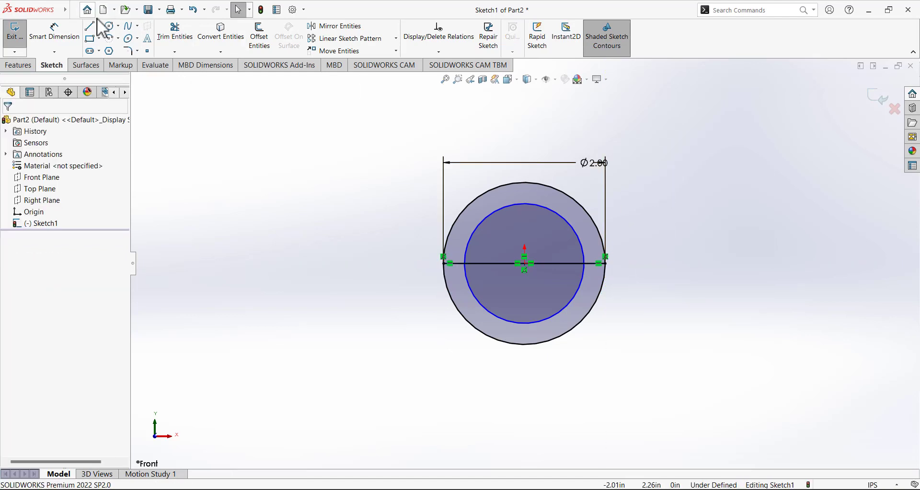
# Trim the lower halves of both circles and the part of the line inside the inner circle.
pyautogui.click(185, 34)
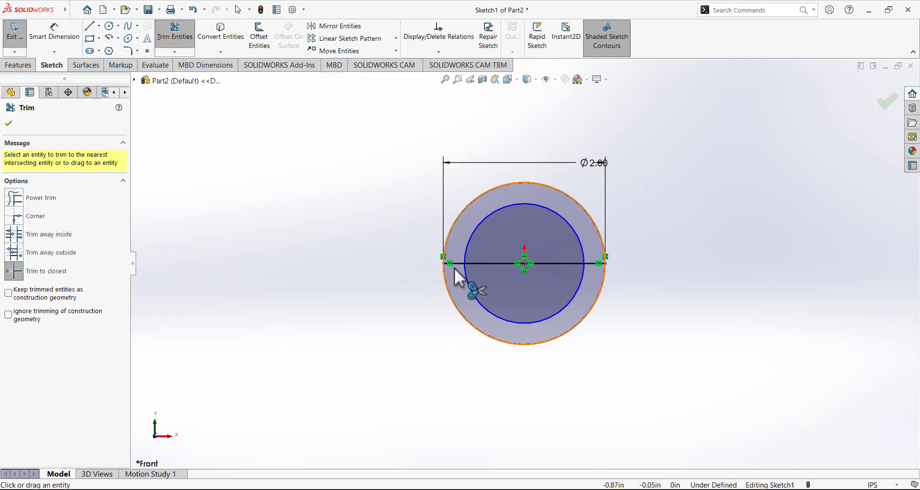
pyautogui.click(445, 286)
pyautogui.click(487, 308)
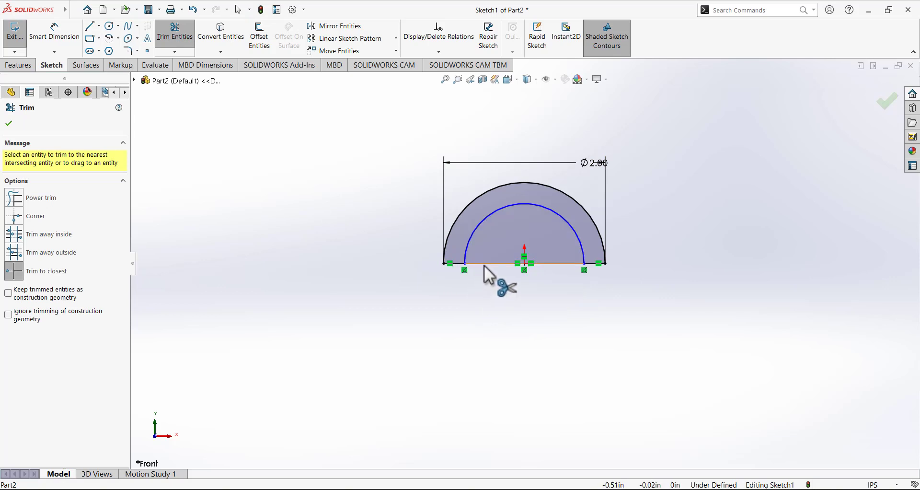
pyautogui.click(485, 266)
pyautogui.click(8, 123)
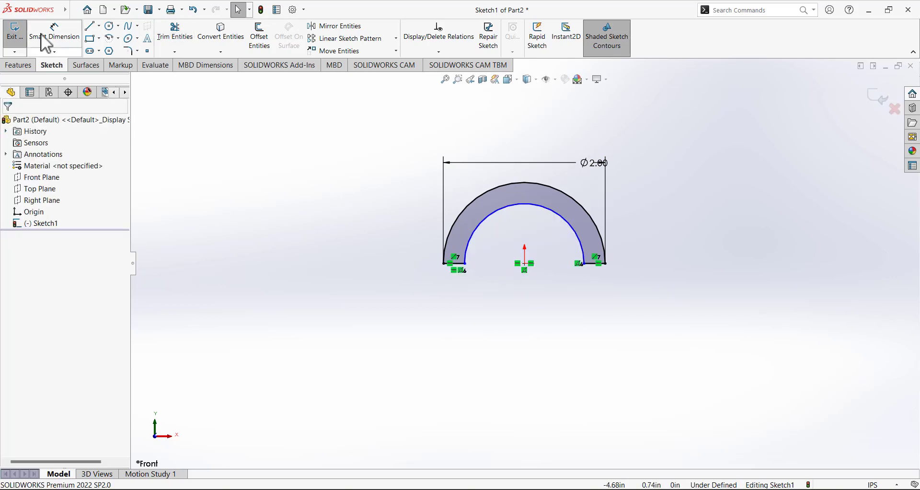
# Dimension the inner arc with a radius of 0.5 in.
pyautogui.click(555, 214)
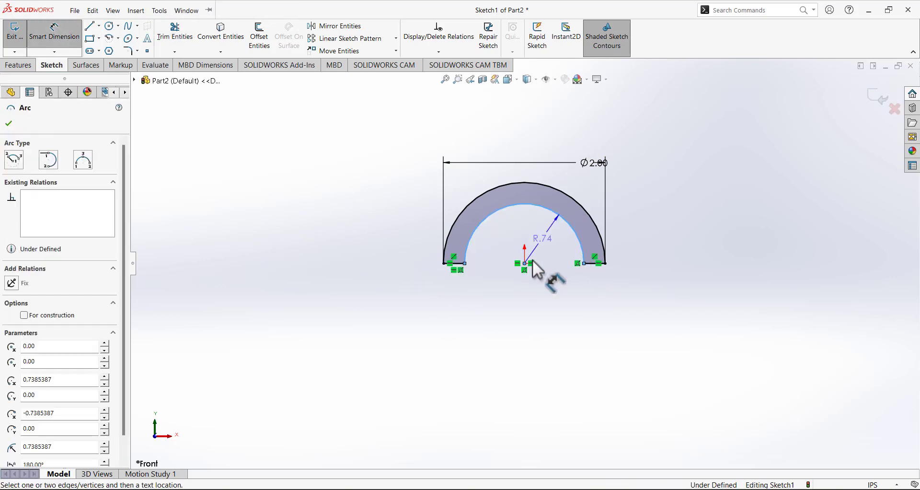
pyautogui.click(538, 350)
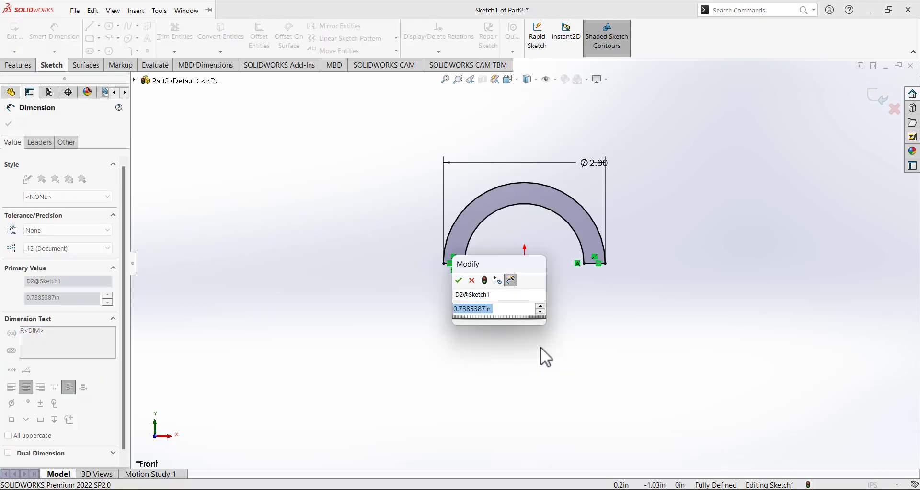
pyautogui.write('.5')
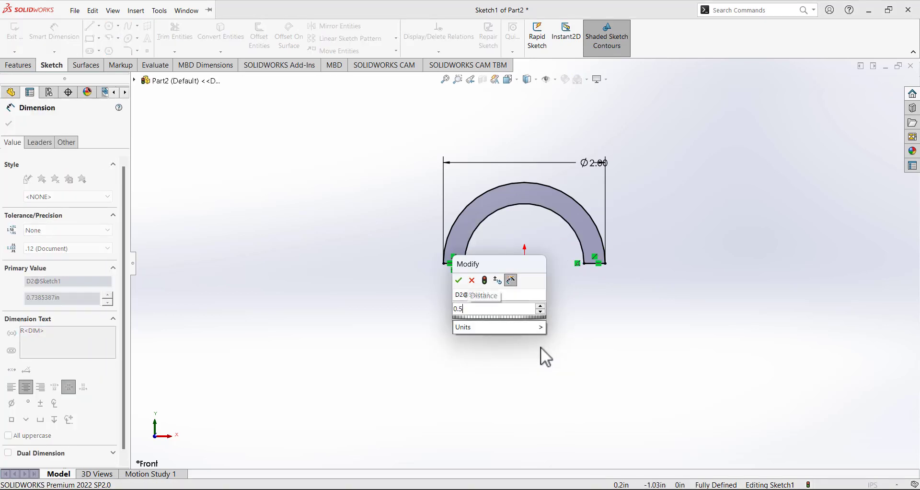
pyautogui.press('Return')
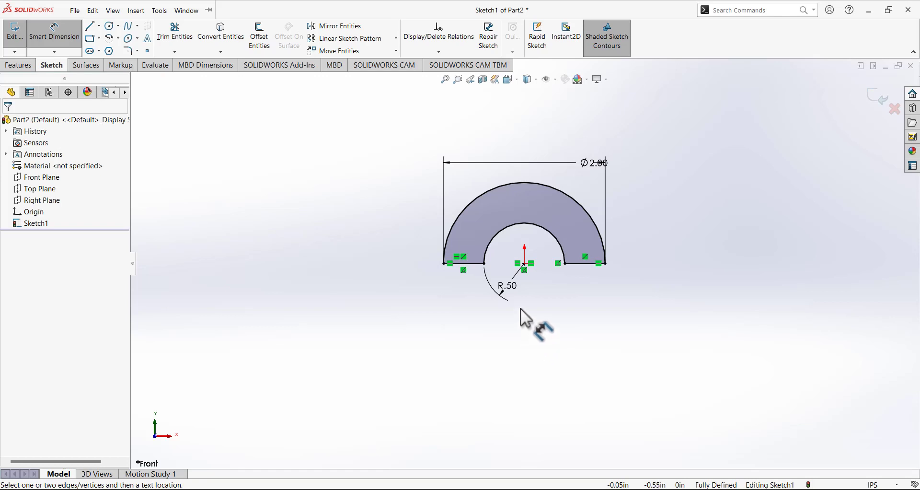
# Finish the sketch and extrude the half-ring profile as a boss 0.75 in thick with the Mid Plane end condition.
pyautogui.moveTo(380, 214); pyautogui.dragTo(358, 273, button='middle')
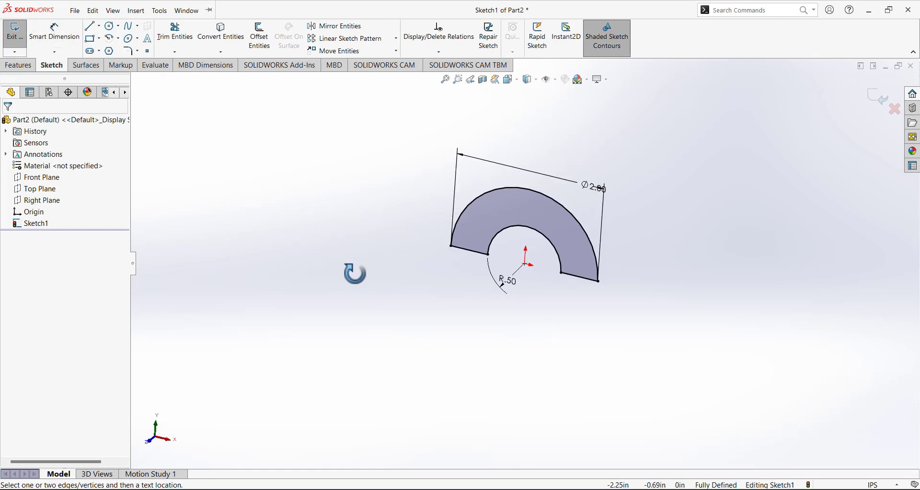
pyautogui.click(16, 38)
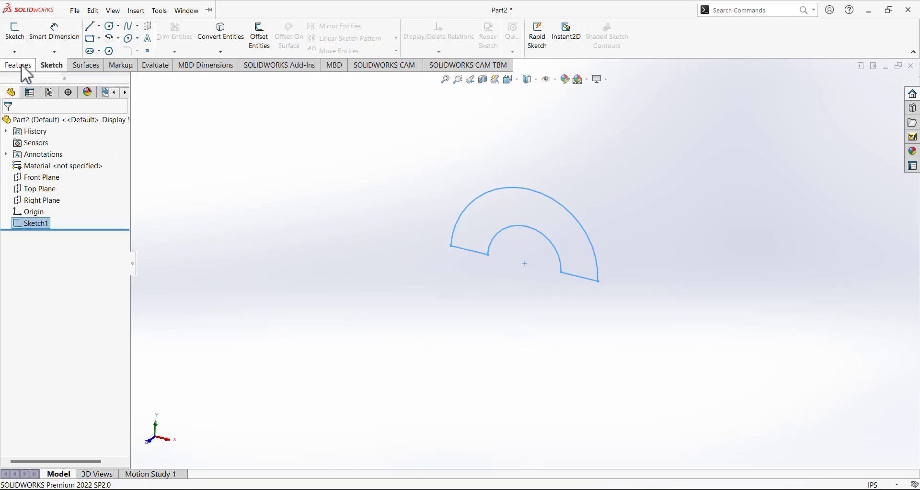
pyautogui.click(21, 64)
pyautogui.click(19, 36)
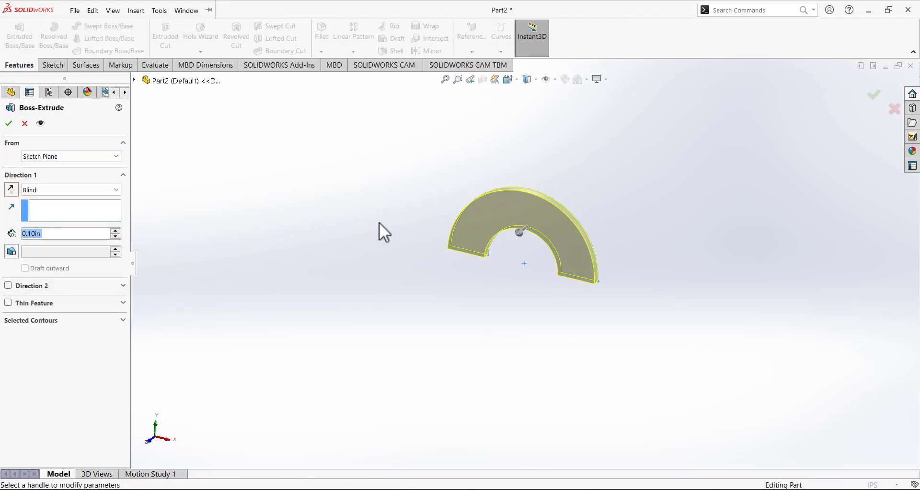
pyautogui.write('0.75')
pyautogui.press('Return')
pyautogui.click(61, 187)
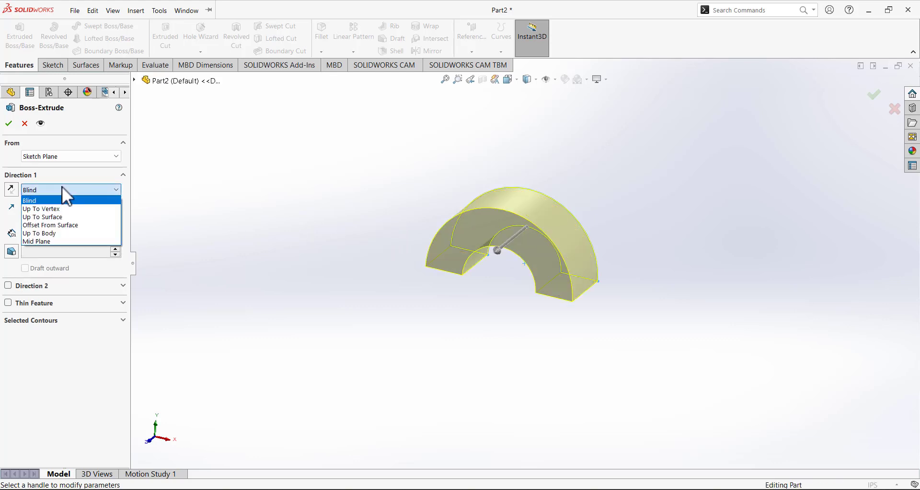
pyautogui.click(72, 241)
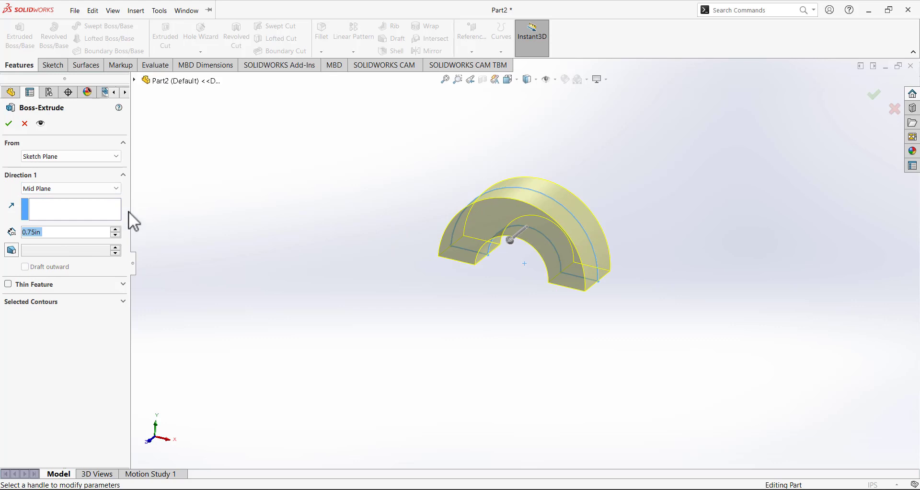
pyautogui.click(9, 123)
# Start a new sketch on one of the flat underside end faces of the half-ring.
pyautogui.click(517, 81)
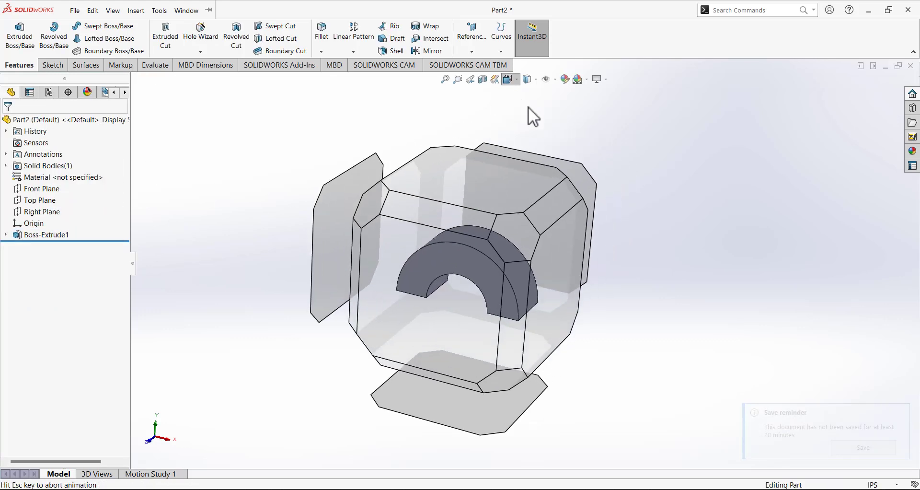
pyautogui.click(563, 120)
pyautogui.scroll(3, 322, 268)
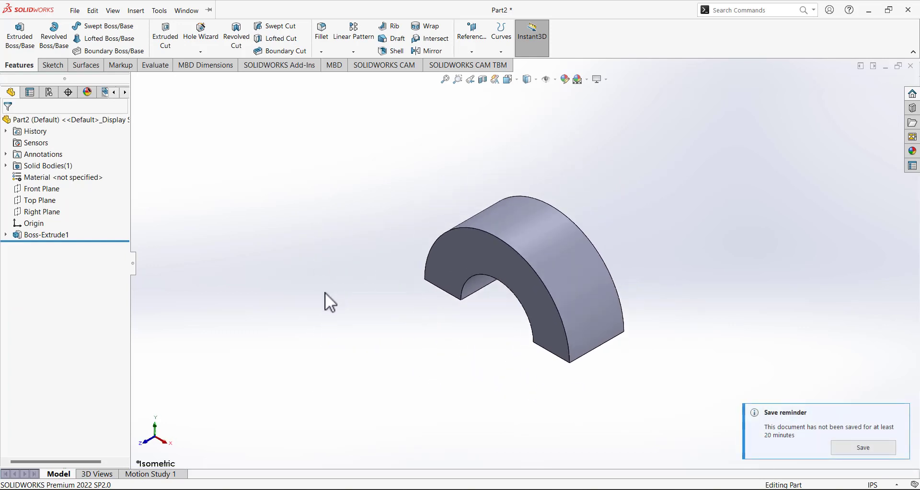
pyautogui.scroll(-2, 527, 177)
pyautogui.scroll(2, 397, 247)
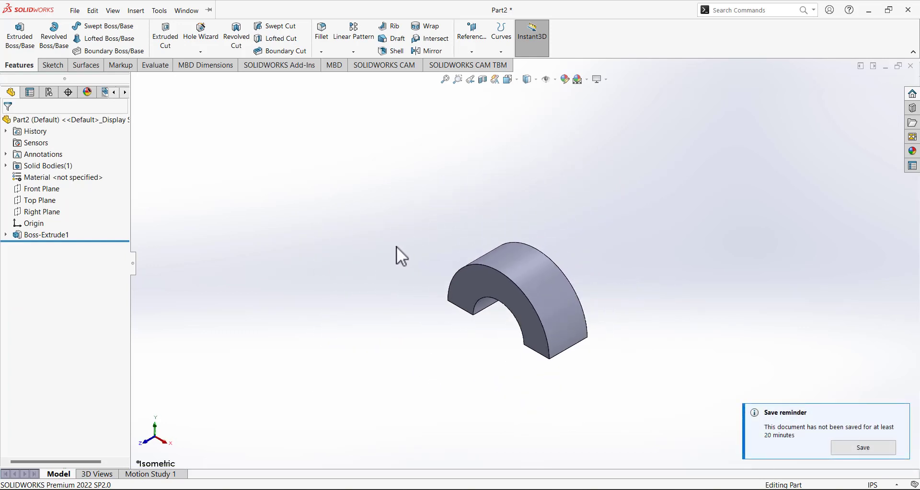
pyautogui.click(57, 66)
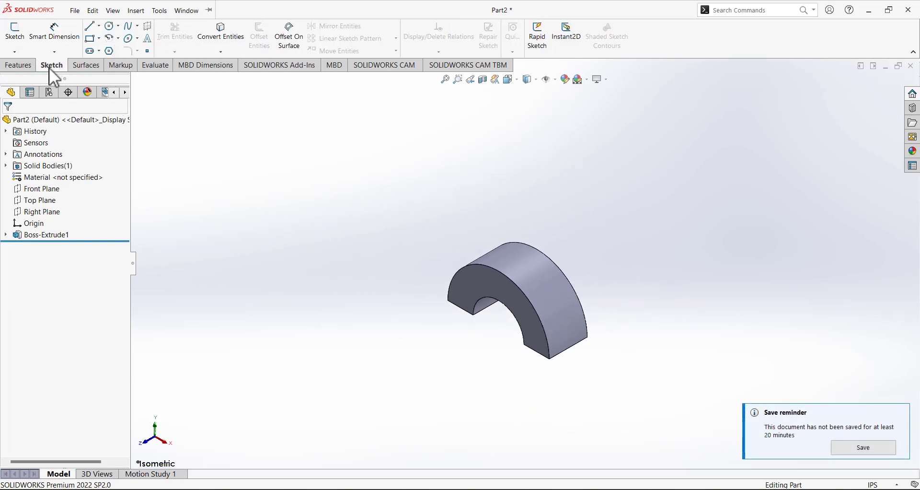
pyautogui.click(22, 42)
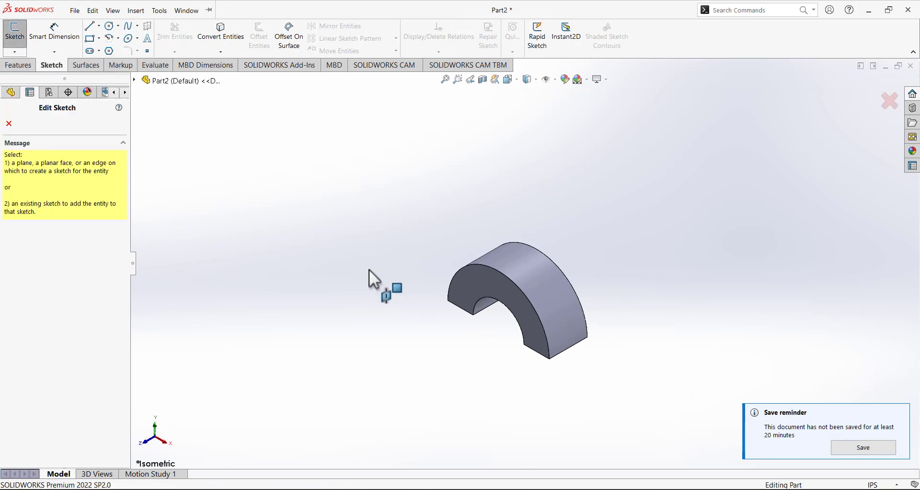
pyautogui.moveTo(460, 369)
pyautogui.mouseDown(button='middle')
pyautogui.moveTo(468, 243)
pyautogui.moveTo(407, 356)
pyautogui.mouseUp(button='middle')
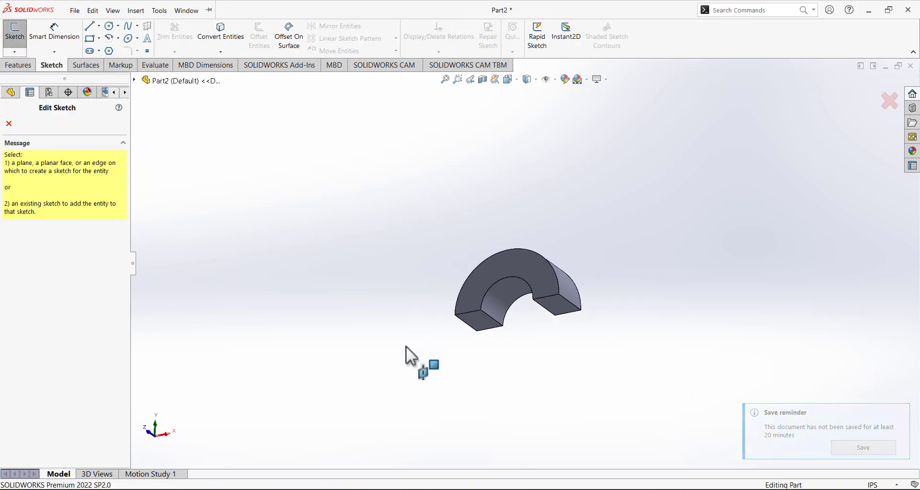
pyautogui.click(479, 322)
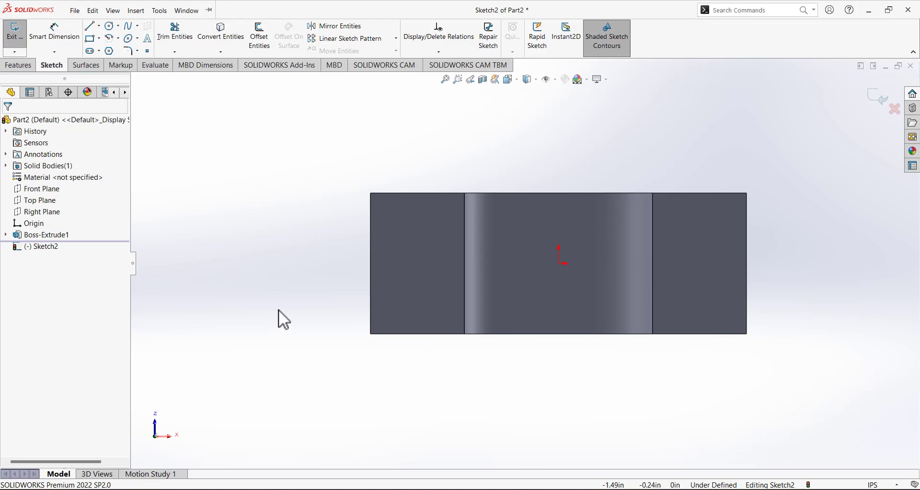
# Sketch a closed rounded-end profile from the right end face outward, with about 1.1 in long sides and an arc of about 0.37 in radius.
pyautogui.scroll(4, 487, 247)
pyautogui.scroll(-3, 575, 238)
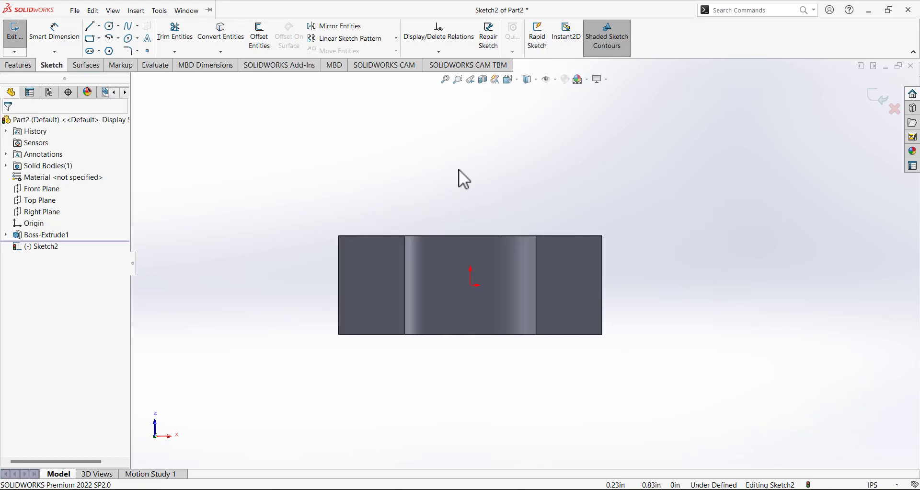
pyautogui.click(90, 26)
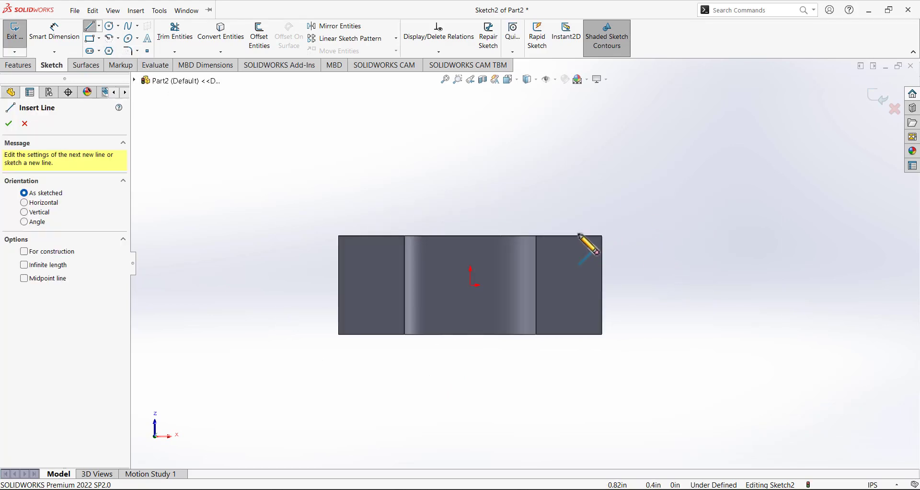
pyautogui.click(563, 236)
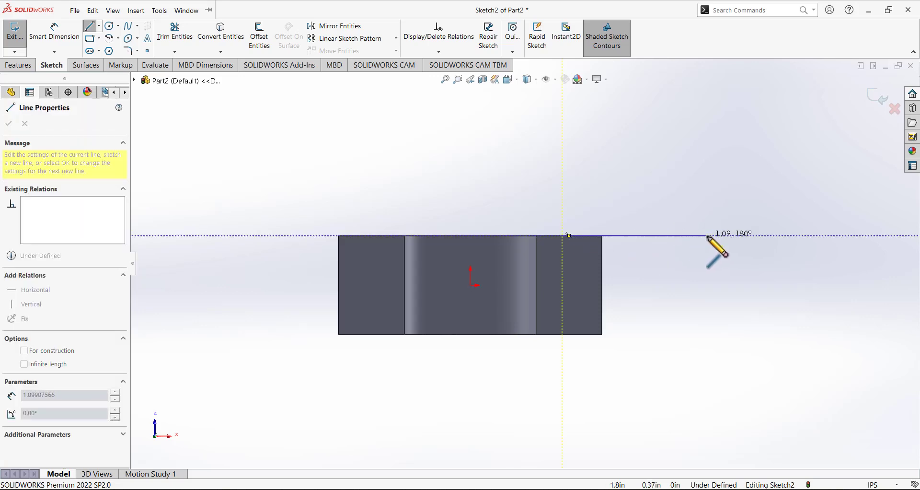
pyautogui.click(708, 236)
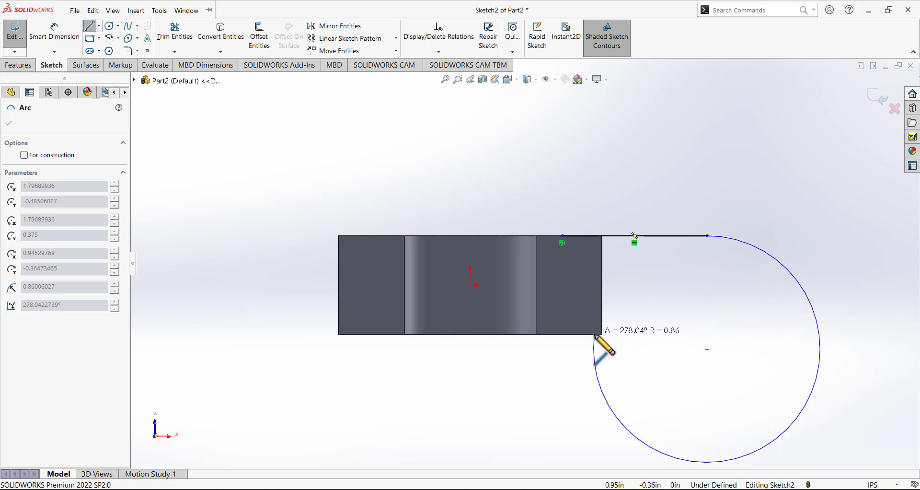
pyautogui.click(707, 333)
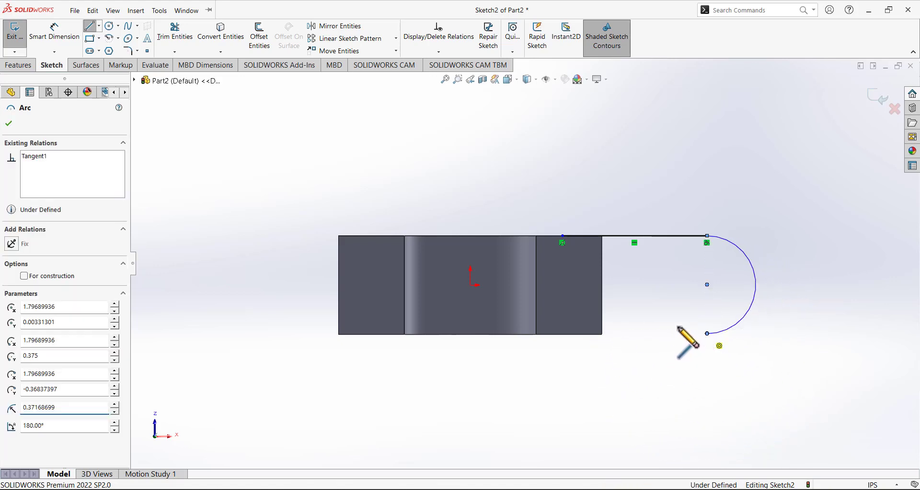
pyautogui.click(562, 334)
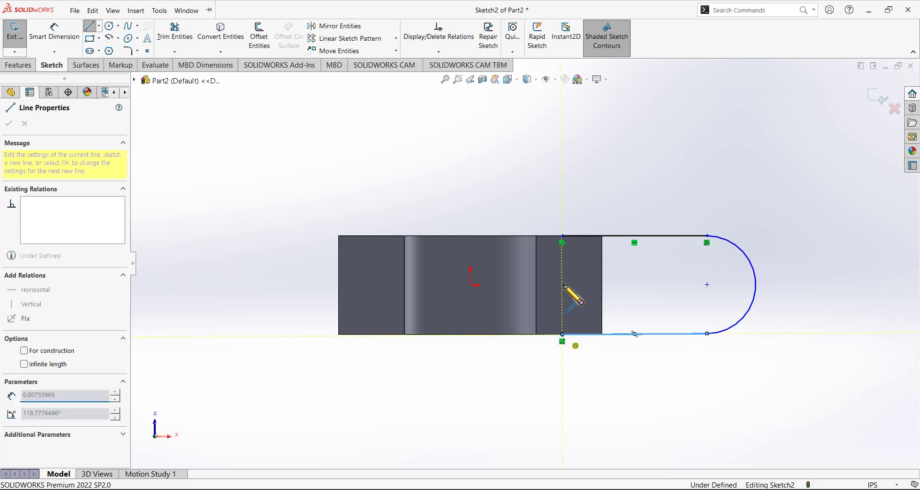
pyautogui.click(563, 236)
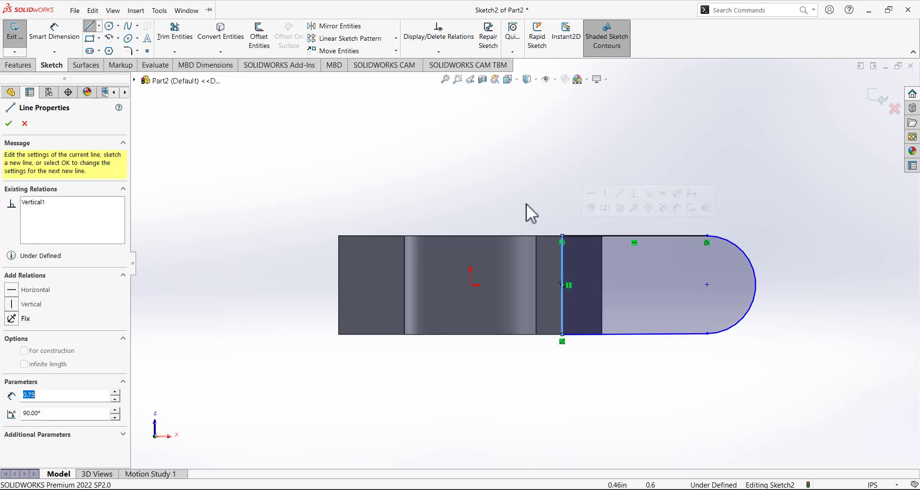
pyautogui.rightClick(530, 200)
pyautogui.click(530, 201)
# Draw a vertical centerline from the origin upward past the half-ring's upper edge.
pyautogui.scroll(1, 523, 264)
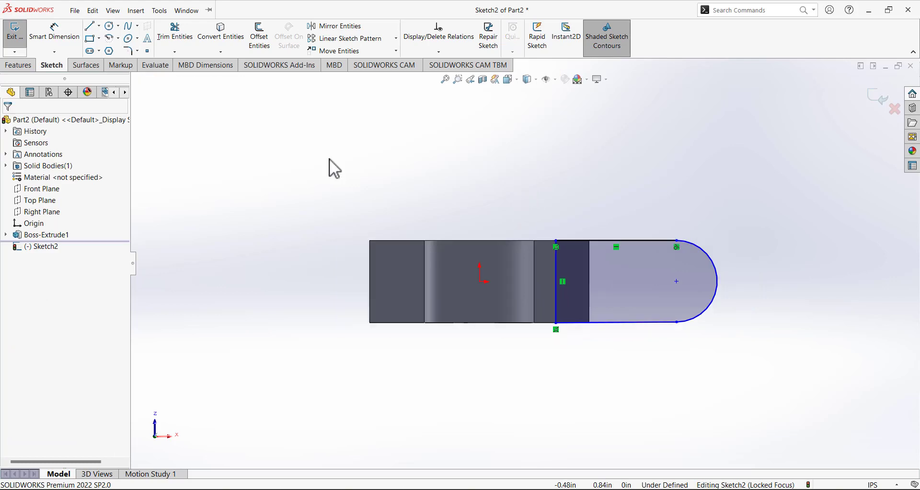
pyautogui.click(99, 26)
pyautogui.click(110, 42)
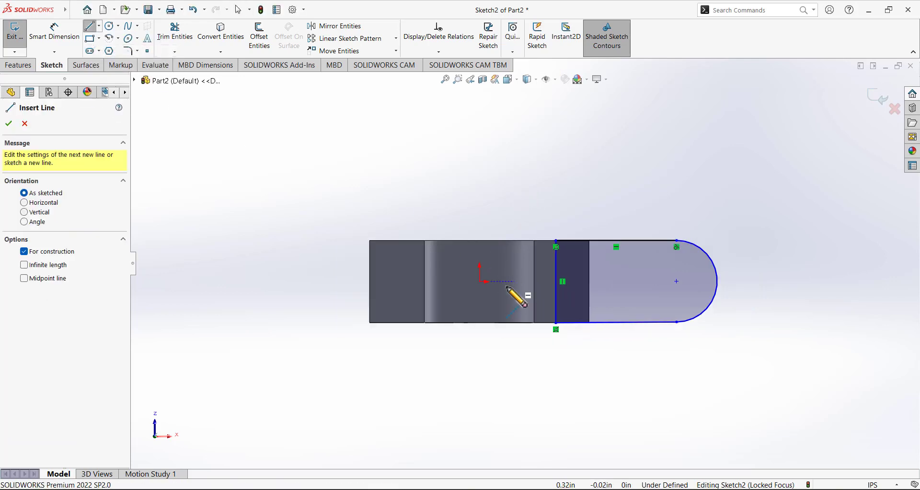
pyautogui.click(480, 280)
pyautogui.click(479, 144)
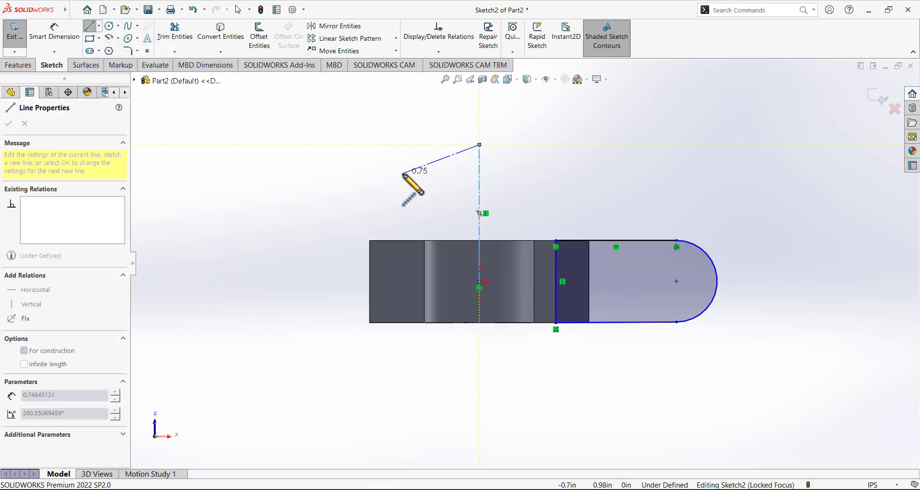
pyautogui.press('Escape')
pyautogui.press('Escape')
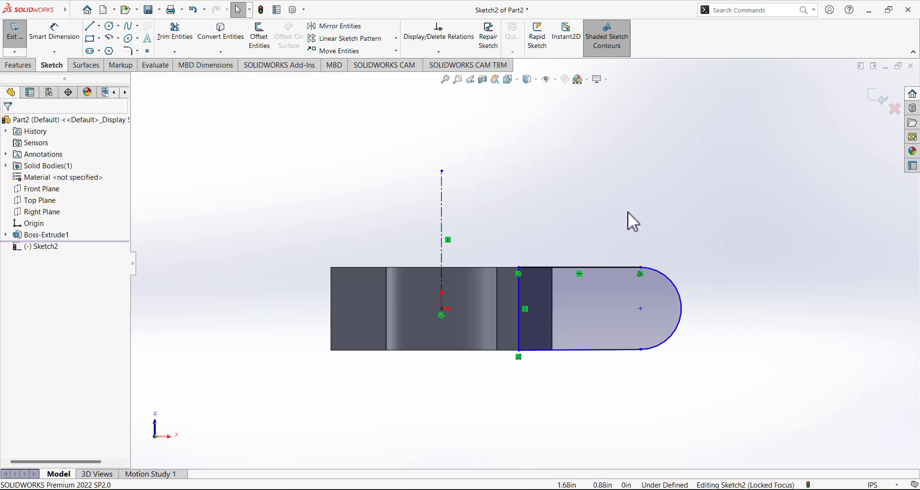
# Delete the three lines and the arc of the rounded-end profile, keeping the centerline.
pyautogui.scroll(-2, 627, 211)
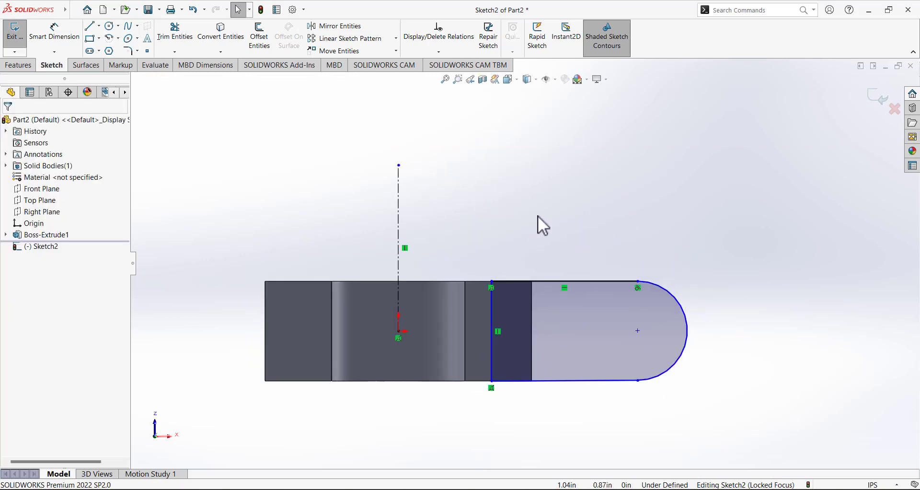
pyautogui.click(492, 344)
pyautogui.press('Delete')
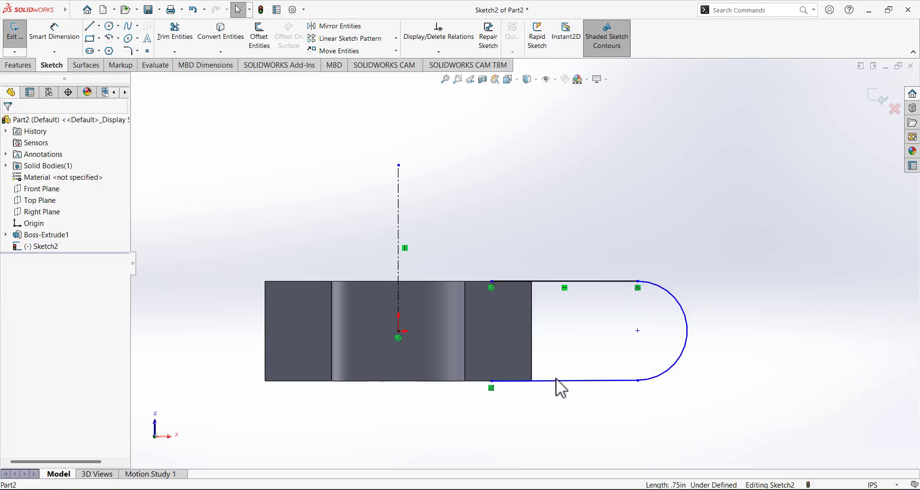
pyautogui.click(557, 380)
pyautogui.press('Delete')
pyautogui.click(662, 374)
pyautogui.press('Delete')
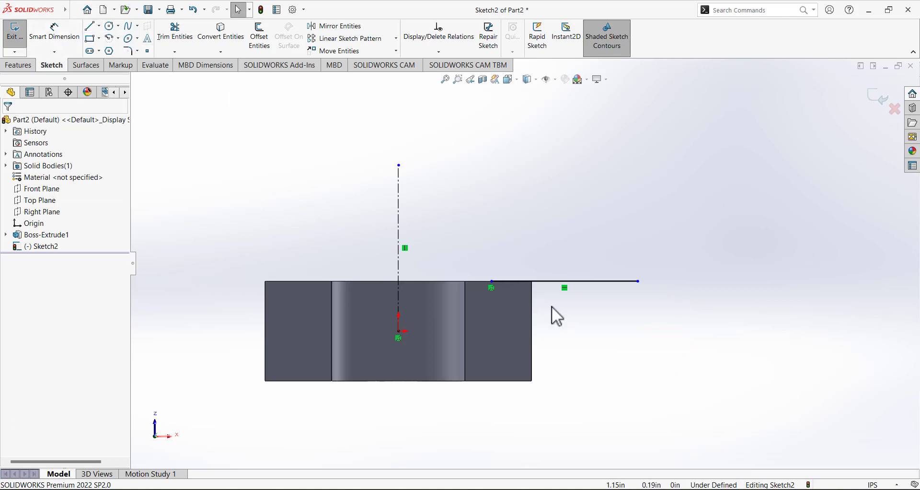
pyautogui.click(513, 281)
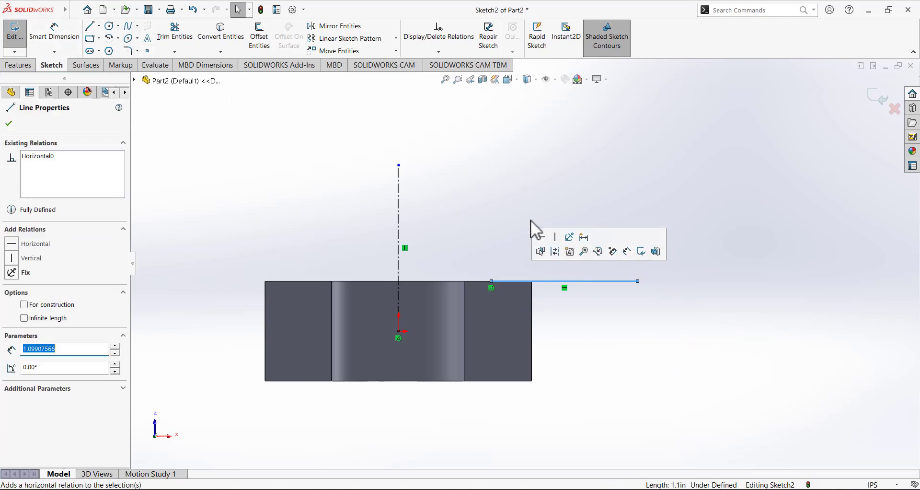
pyautogui.press('Delete')
# Redraw the closed rounded-end profile from the right end face outward, with about 1.08 in long sides and an end arc of about 0.38 in radius.
pyautogui.click(89, 26)
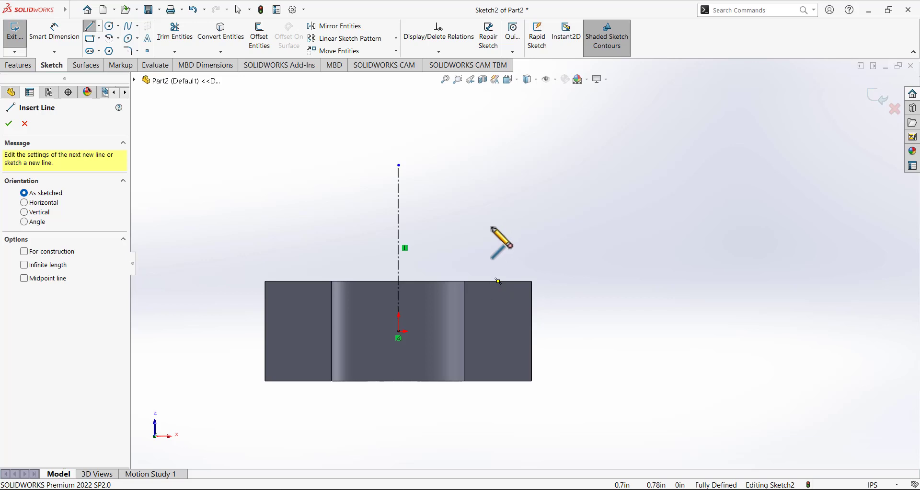
pyautogui.click(497, 280)
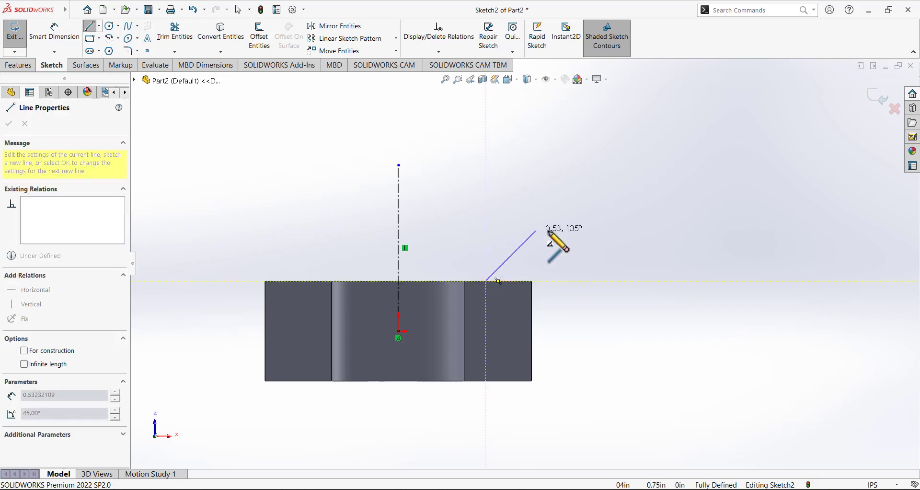
pyautogui.click(629, 281)
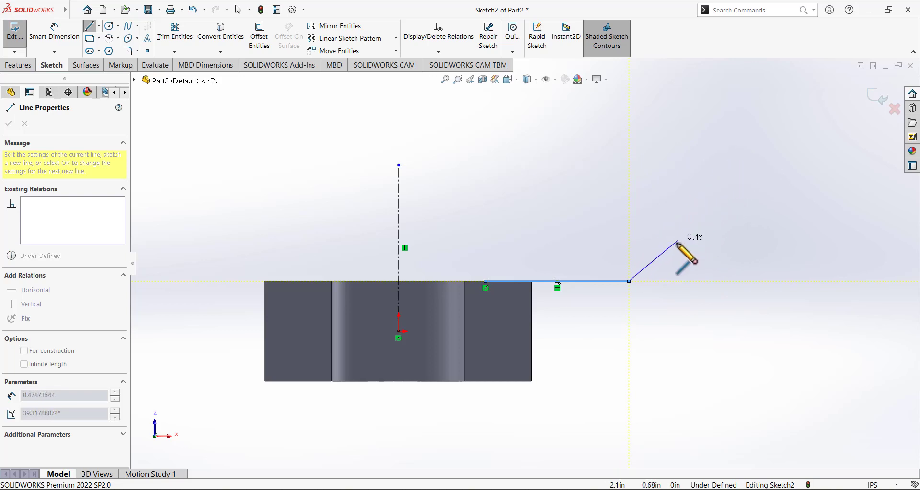
pyautogui.click(630, 281)
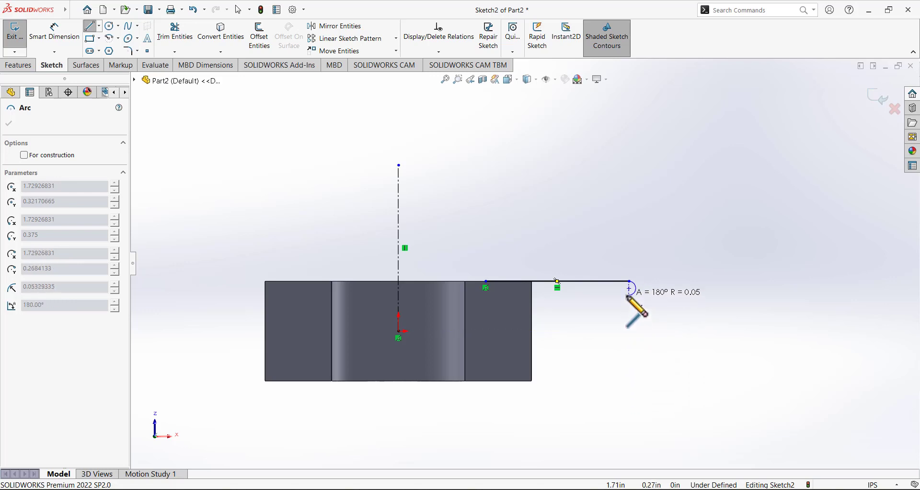
pyautogui.click(629, 382)
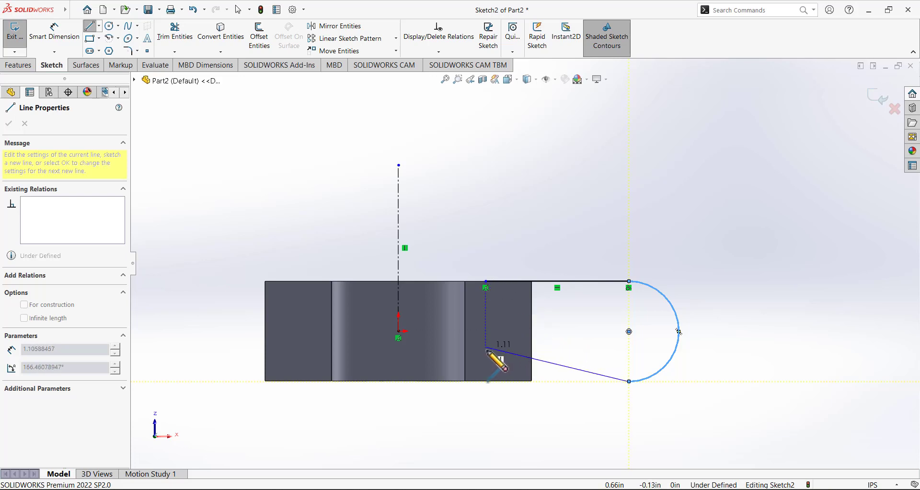
pyautogui.click(485, 383)
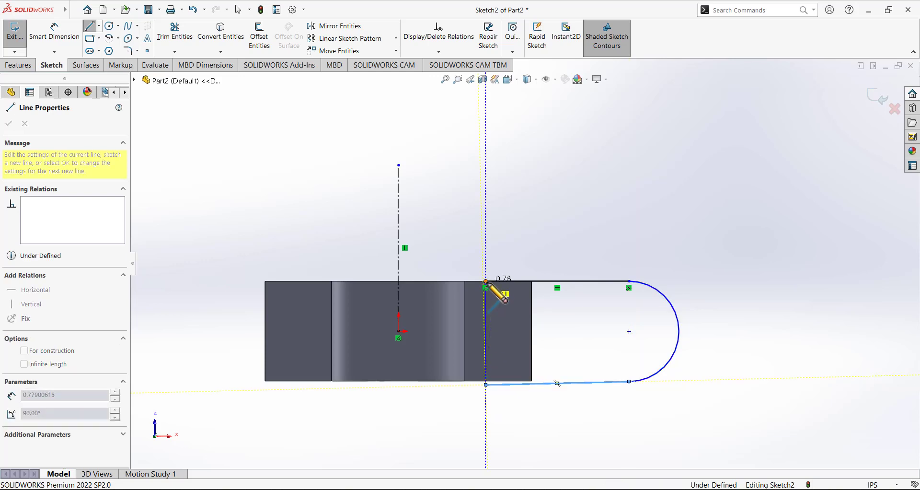
pyautogui.click(485, 282)
pyautogui.press('Escape')
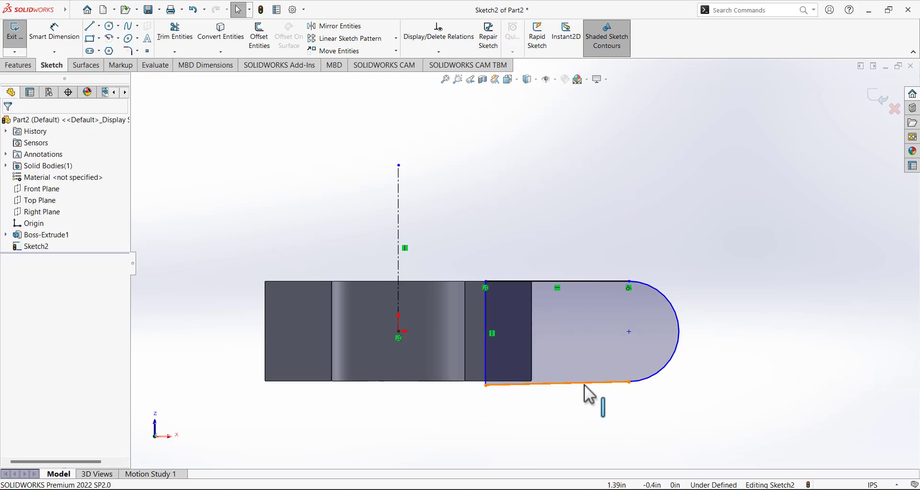
# Make the profile's lower line horizontal and tangent to the end arc.
pyautogui.click(588, 386)
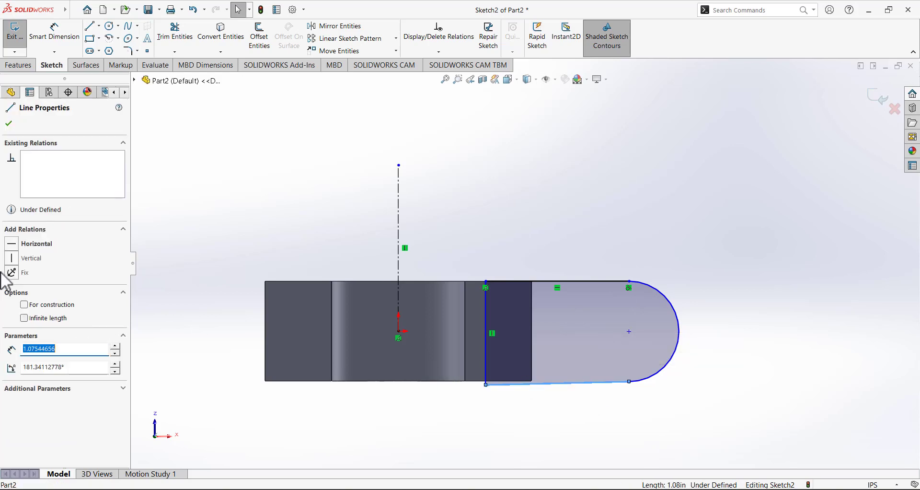
pyautogui.click(14, 245)
pyautogui.click(372, 191)
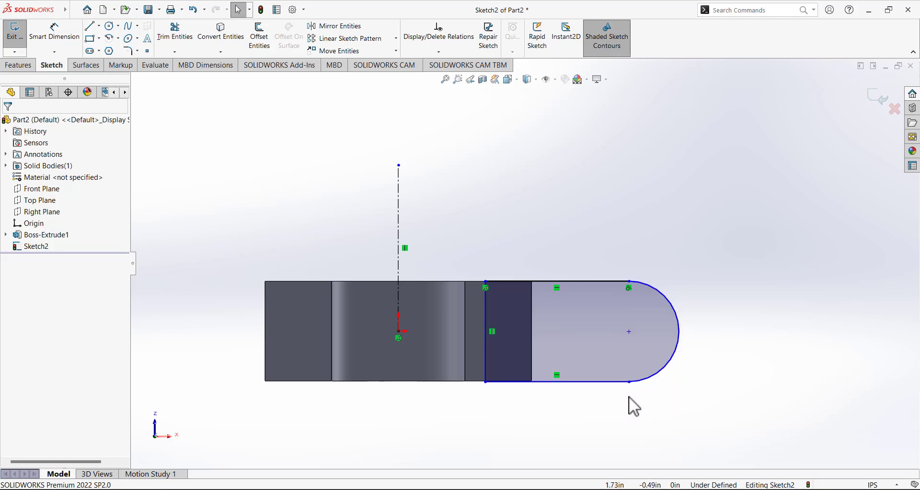
pyautogui.click(648, 381)
pyautogui.keyDown('ctrl'); pyautogui.click(609, 382); pyautogui.keyUp('ctrl')
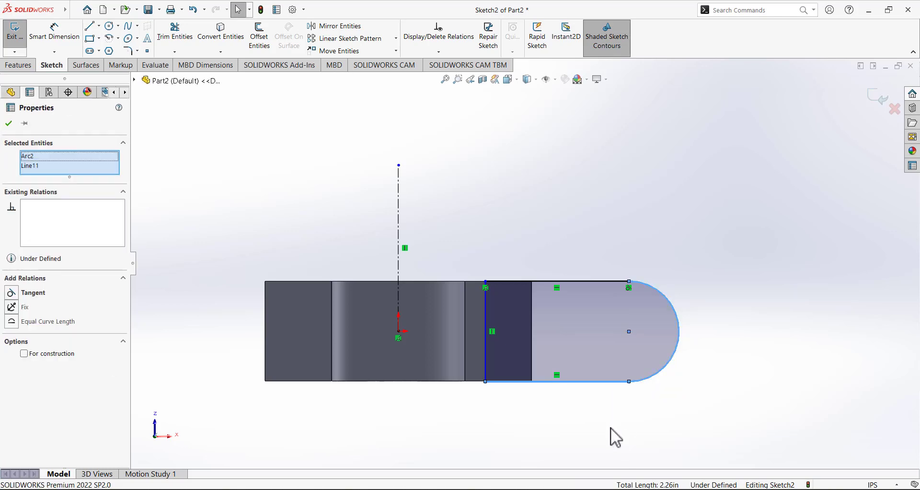
pyautogui.click(12, 294)
pyautogui.click(499, 196)
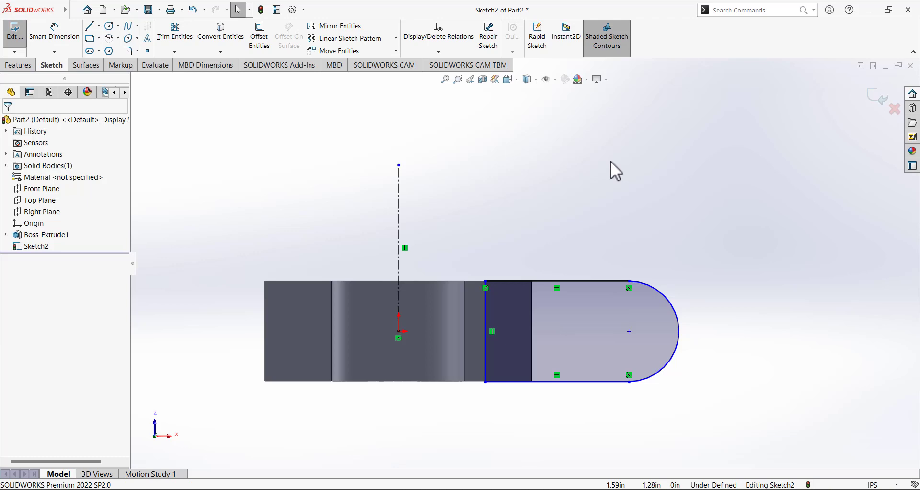
# Try a radius dimension of 0.75/2 in on the profile's end arc and delete that dimension again.
pyautogui.click(664, 302)
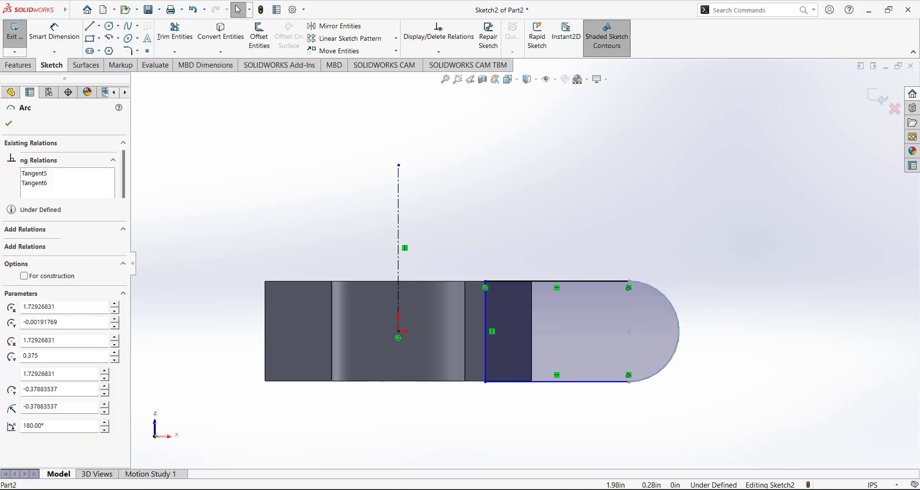
pyautogui.click(72, 48)
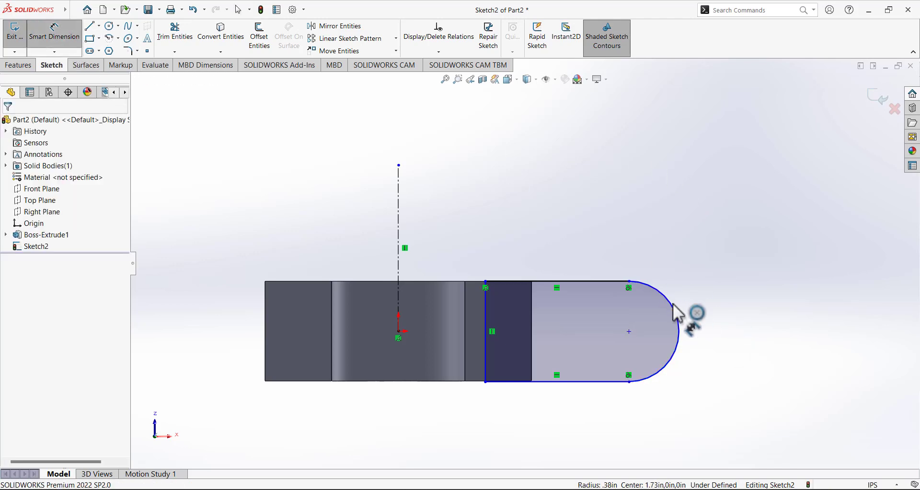
pyautogui.click(676, 314)
pyautogui.click(699, 287)
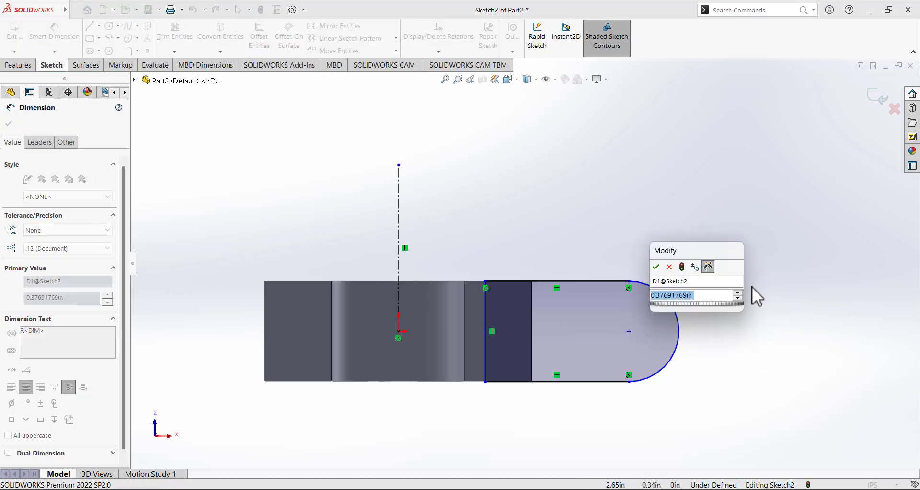
pyautogui.write('0.75/2')
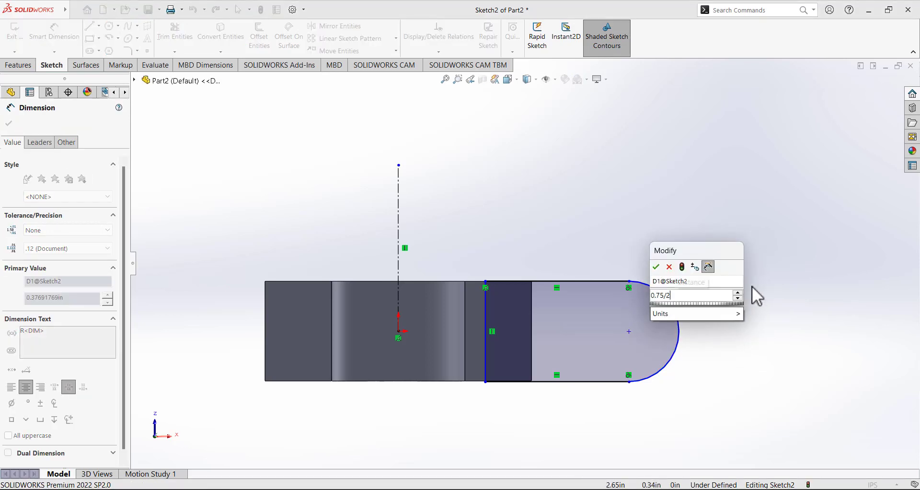
pyautogui.press('Return')
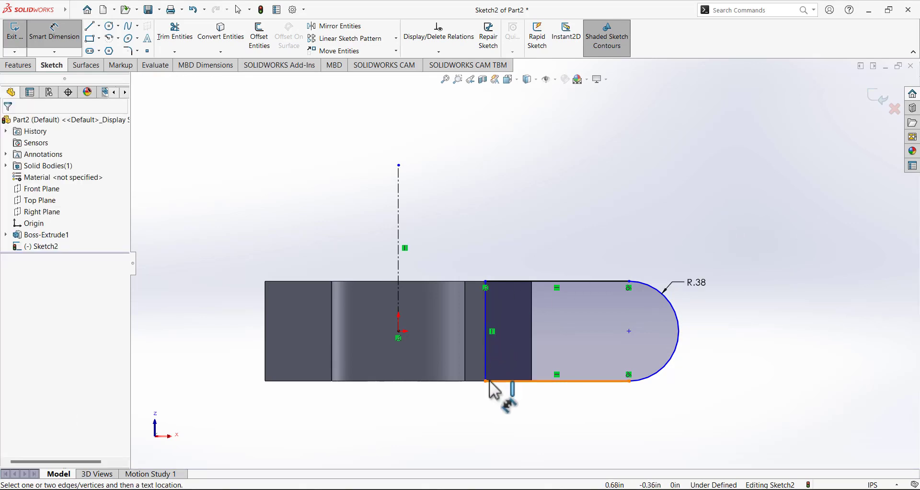
pyautogui.press('Escape')
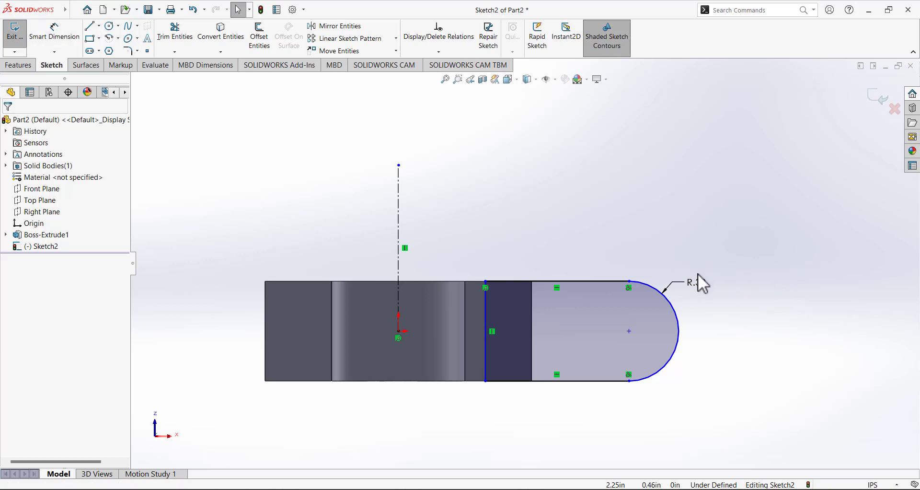
pyautogui.rightClick(697, 289)
pyautogui.click(731, 386)
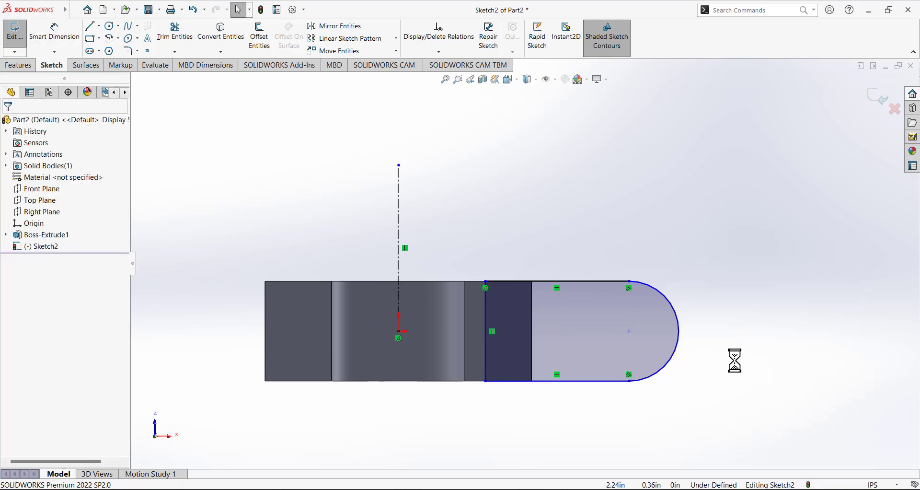
# Pull the profile's lower inner corner off the half-ring's lower edge and make it coincident with that edge.
pyautogui.moveTo(486, 381); pyautogui.dragTo(503, 392)
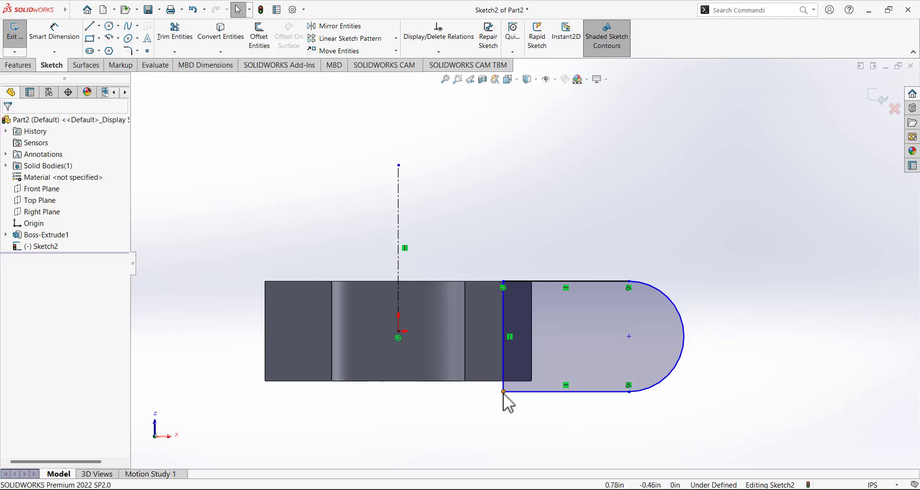
pyautogui.click(503, 392)
pyautogui.keyDown('ctrl'); pyautogui.click(488, 381); pyautogui.keyUp('ctrl')
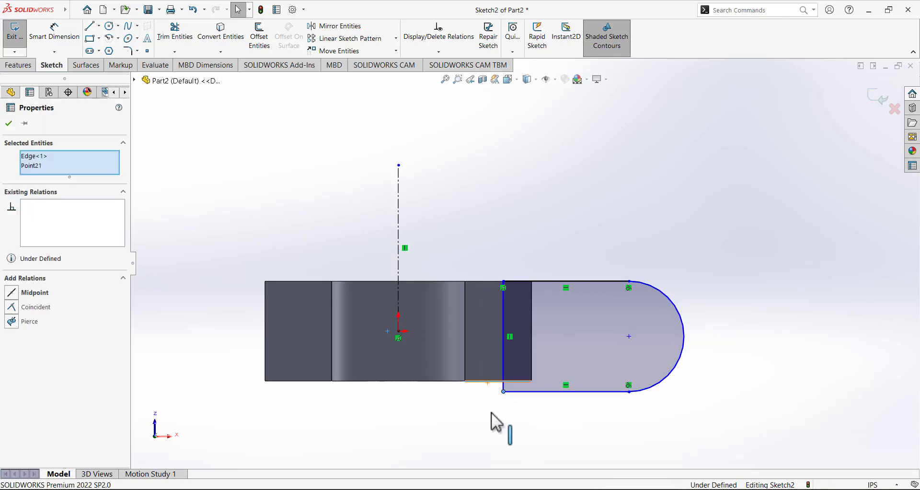
pyautogui.click(12, 307)
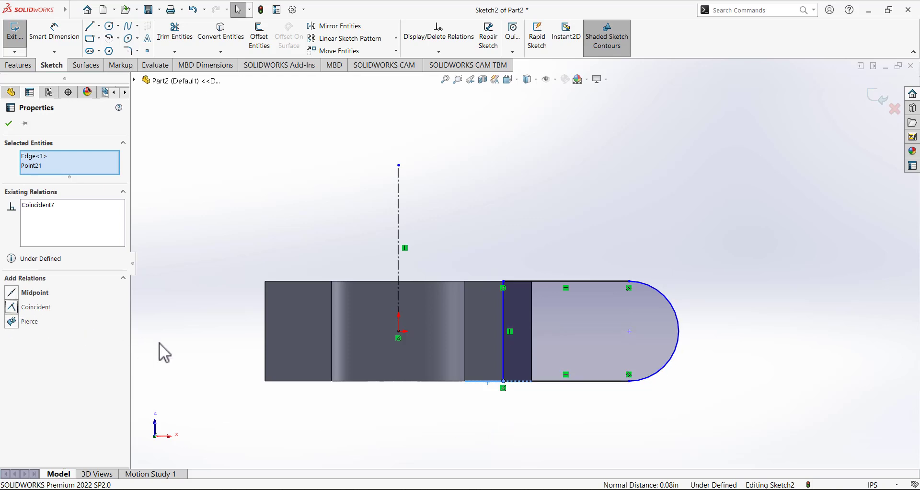
pyautogui.click(8, 123)
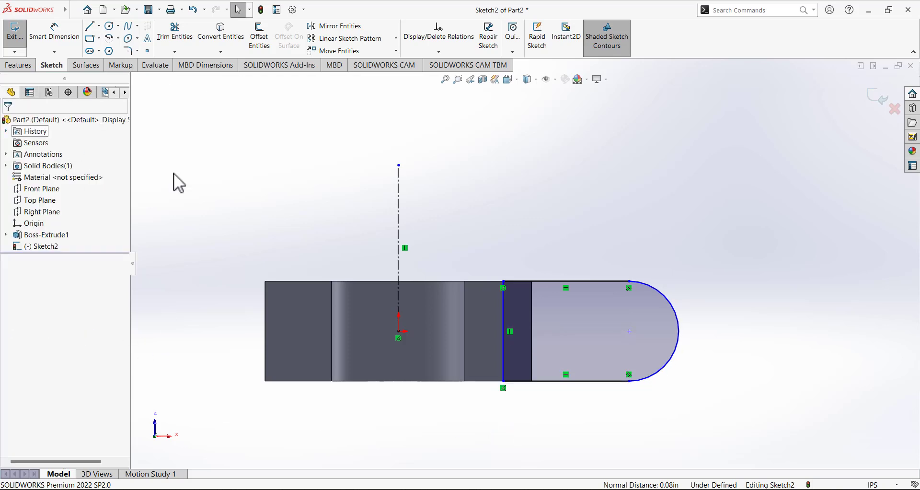
# Set the distance between the vertical centerline and the end arc's center to 2.3/2 in.
pyautogui.click(67, 39)
pyautogui.click(630, 332)
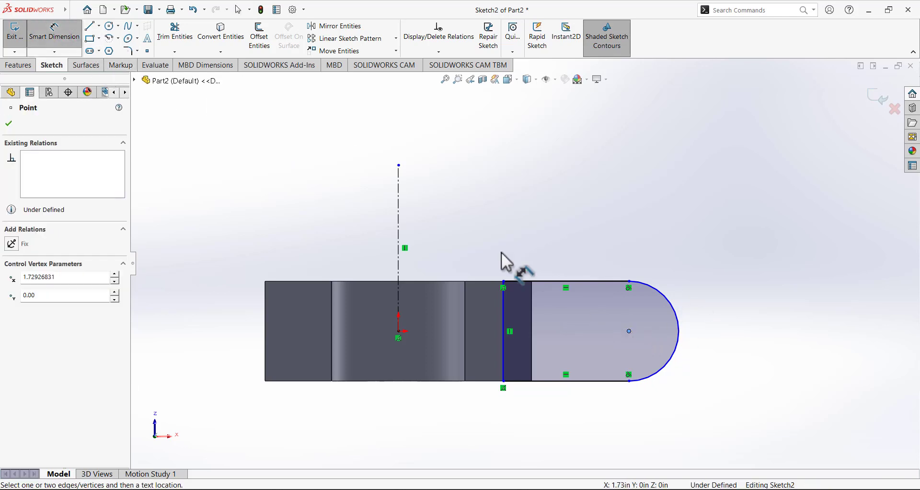
pyautogui.click(398, 239)
pyautogui.click(441, 142)
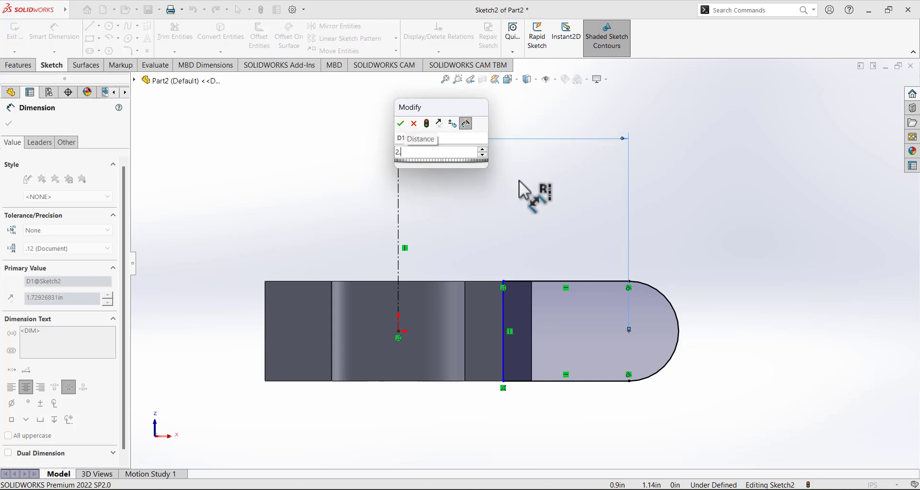
pyautogui.write('2.3/2')
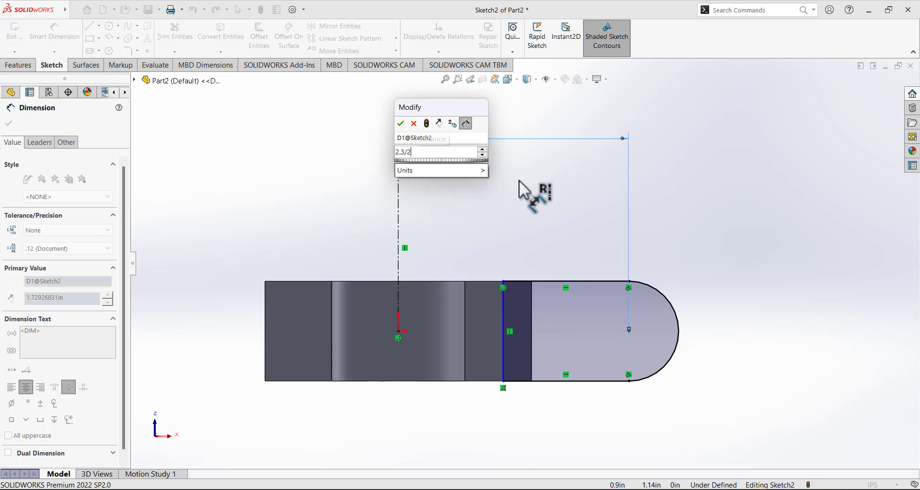
pyautogui.press('Return')
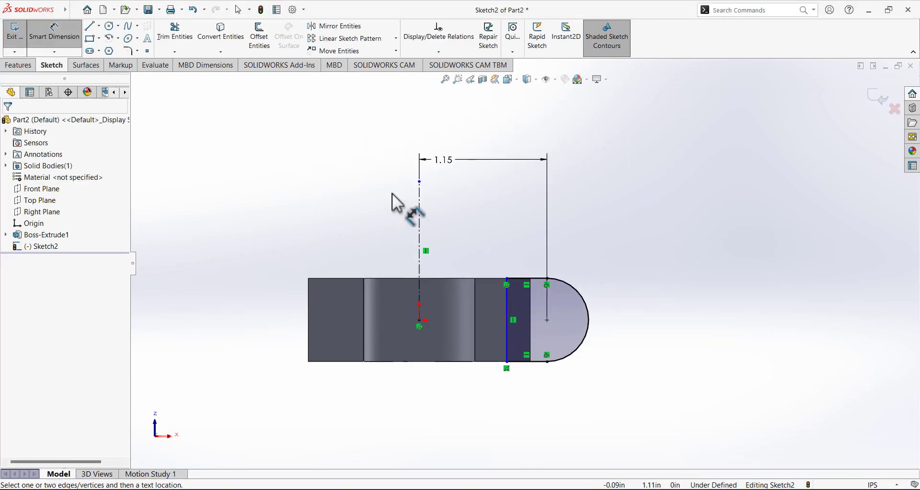
# Mirror the rounded-end profile's three lines and arc about the vertical centerline, keeping the original.
pyautogui.click(34, 39)
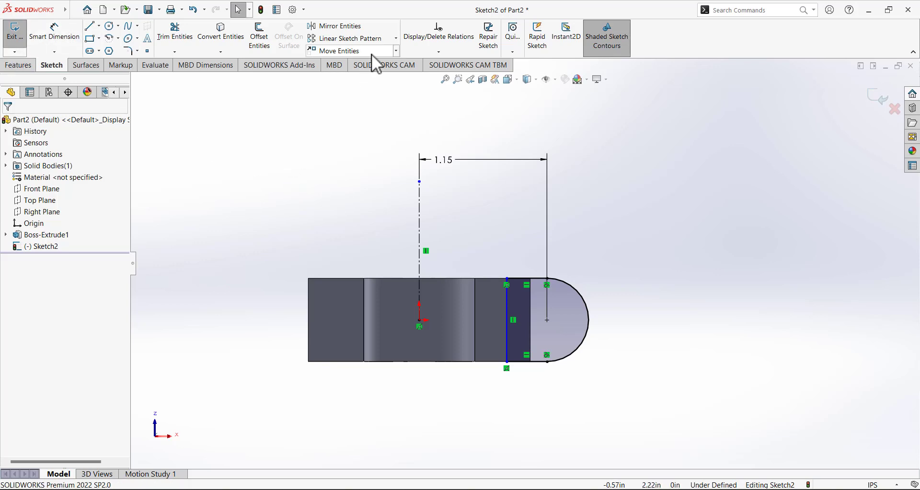
pyautogui.click(455, 56)
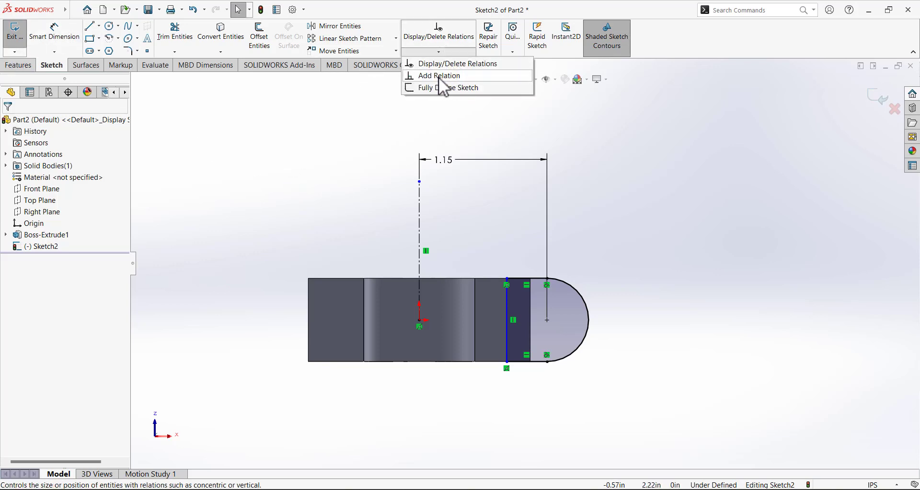
pyautogui.click(341, 27)
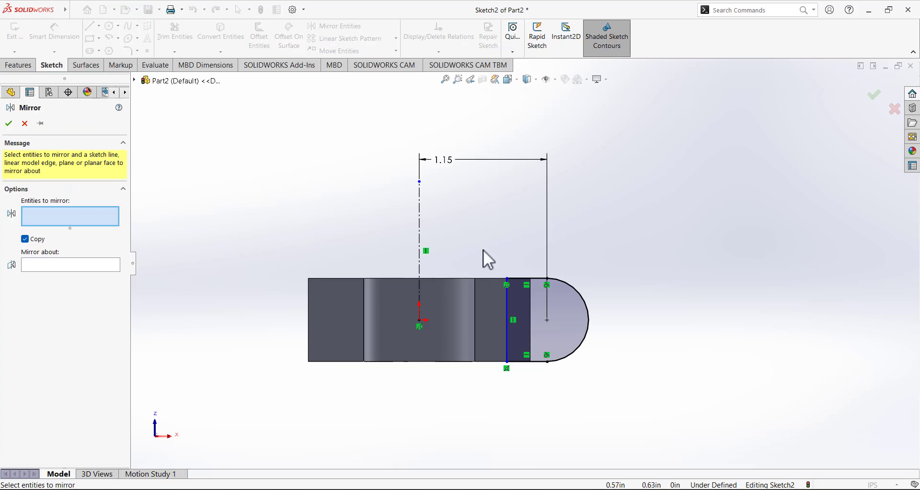
pyautogui.click(503, 305)
pyautogui.click(519, 278)
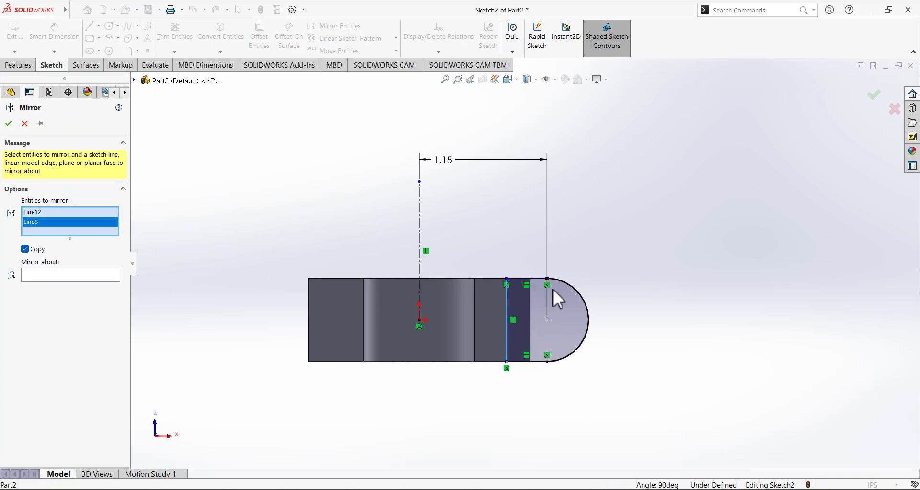
pyautogui.click(565, 283)
pyautogui.click(537, 362)
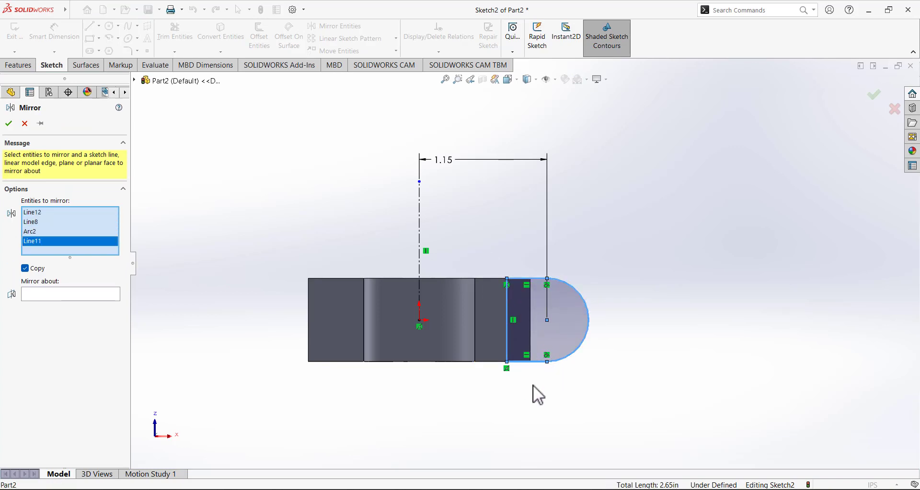
pyautogui.click(83, 297)
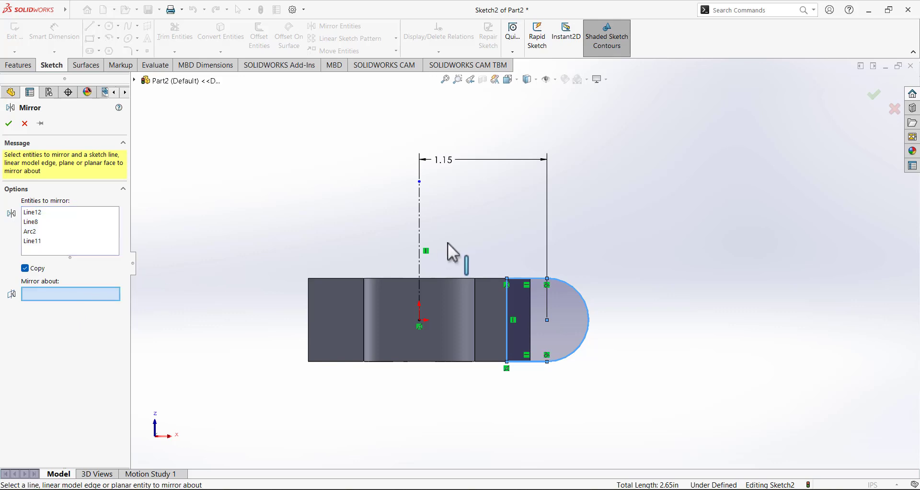
pyautogui.click(422, 223)
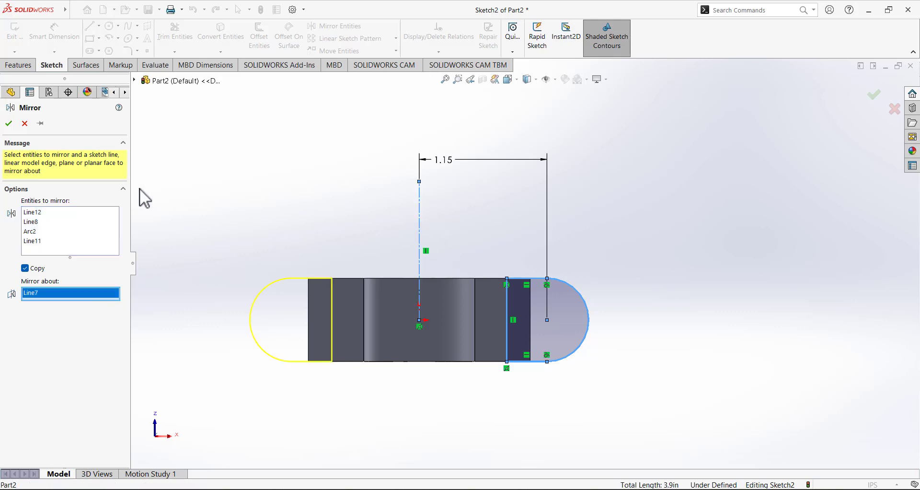
pyautogui.click(9, 124)
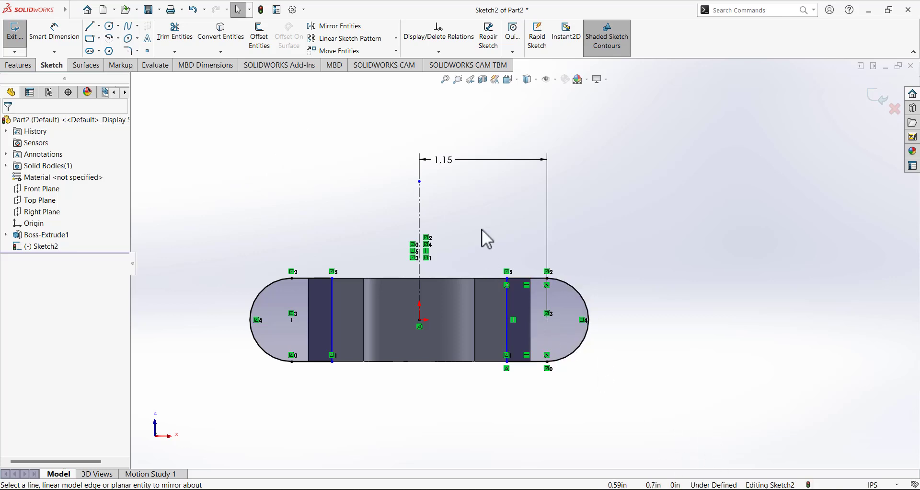
# Move the original profile's inner vertical line toward the bore, set its distance from the centerline to 0.6 in, and exit the sketch.
pyautogui.moveTo(482, 229); pyautogui.dragTo(527, 355, button='middle')
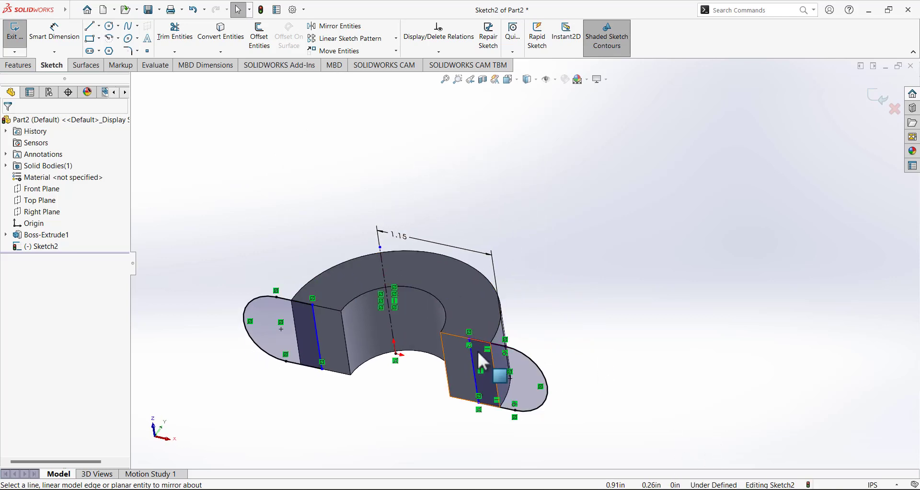
pyautogui.moveTo(471, 355)
pyautogui.mouseDown()
pyautogui.moveTo(445, 360)
pyautogui.moveTo(454, 359)
pyautogui.mouseUp()
pyautogui.click(643, 407)
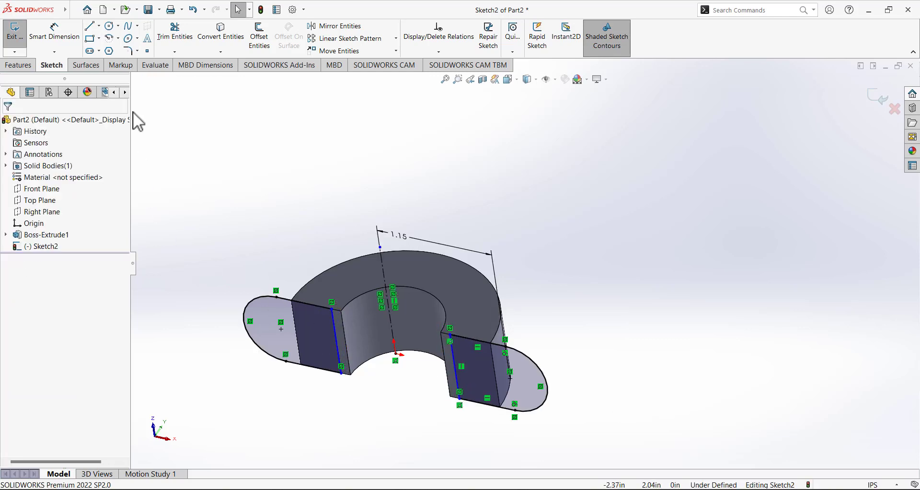
pyautogui.click(54, 33)
pyautogui.click(384, 311)
pyautogui.click(455, 354)
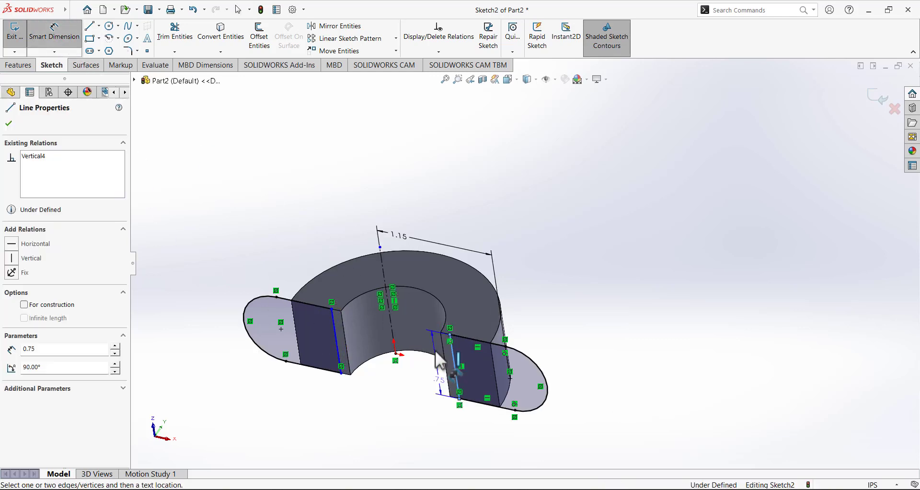
pyautogui.click(421, 422)
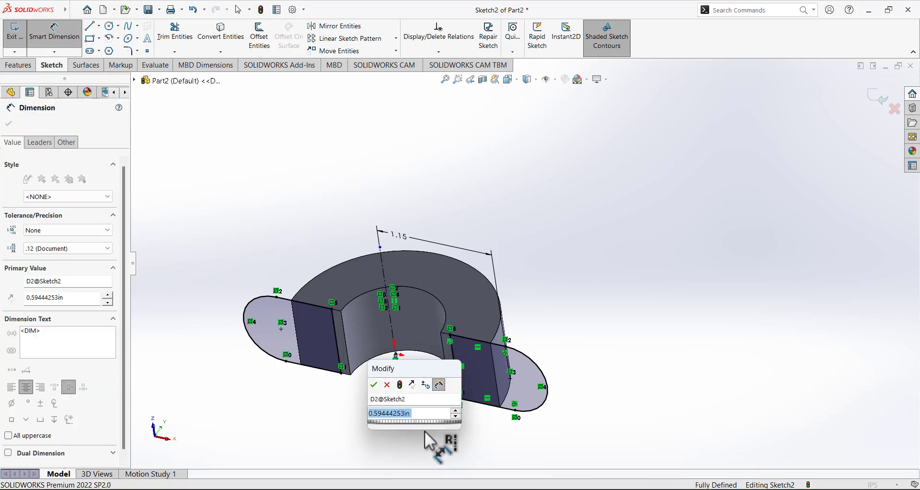
pyautogui.write('0.6')
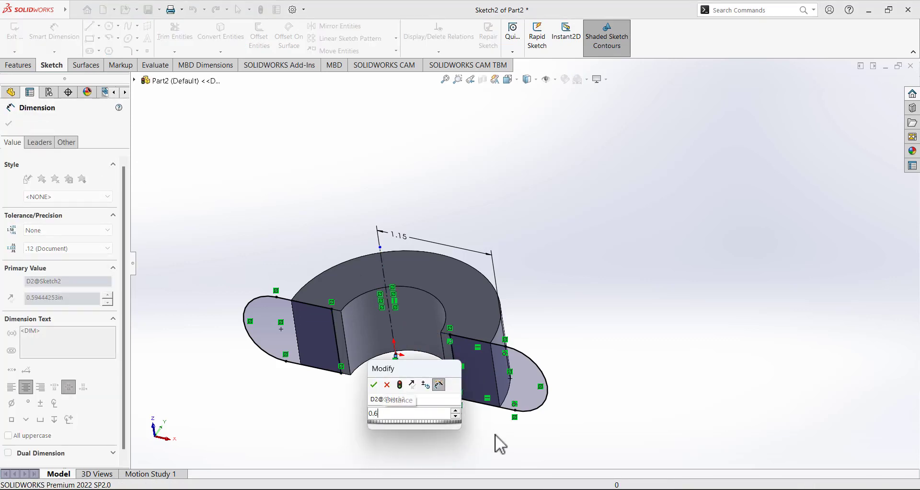
pyautogui.press('Return')
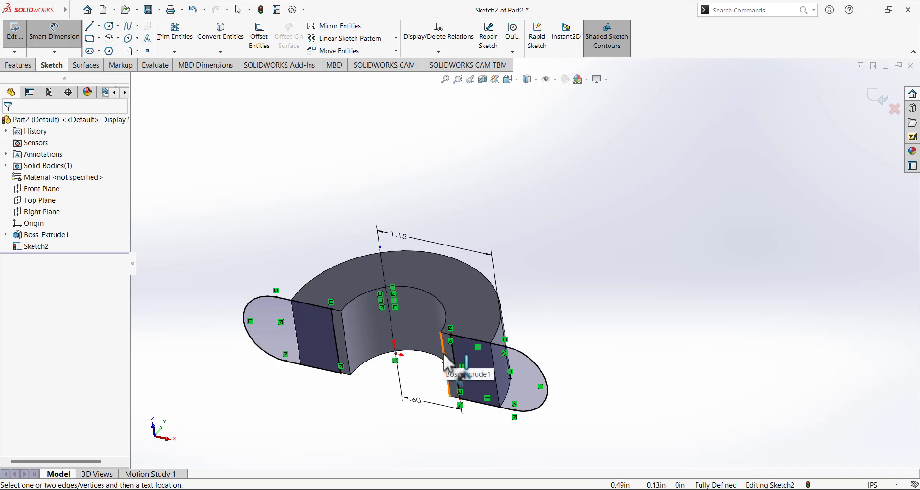
pyautogui.click(56, 41)
pyautogui.click(11, 39)
# Extrude both rounded lug profiles as a Blind boss 0.5 in deep, reversed toward the half-ring's crown and merged with it.
pyautogui.moveTo(319, 165)
pyautogui.mouseDown(button='middle')
pyautogui.moveTo(294, 231)
pyautogui.moveTo(285, 333)
pyautogui.mouseUp(button='middle')
pyautogui.click(18, 65)
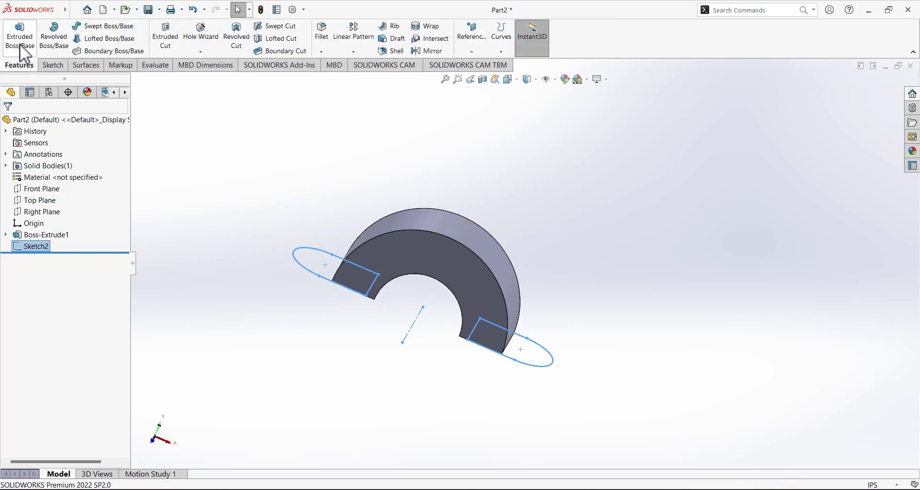
pyautogui.click(19, 43)
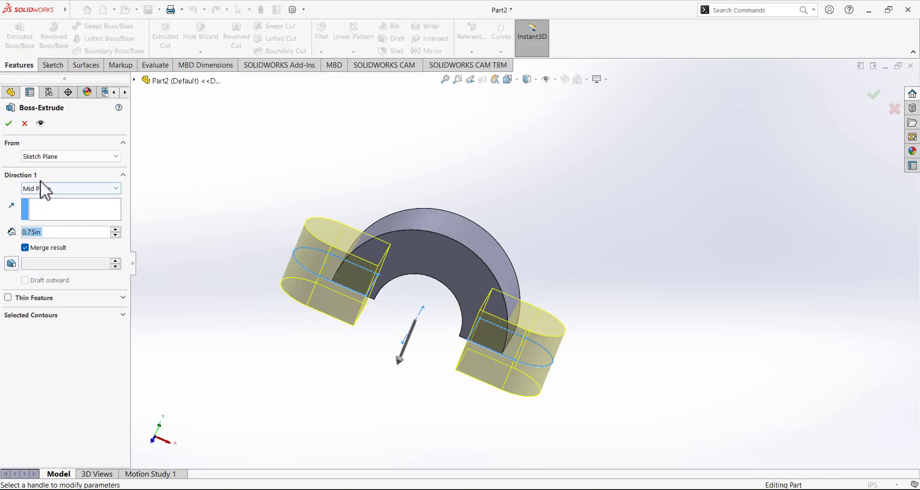
pyautogui.click(70, 202)
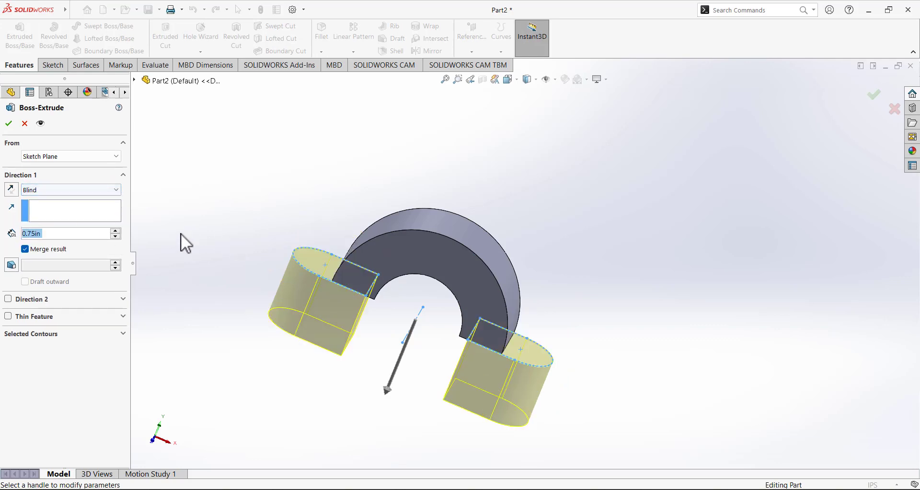
pyautogui.click(11, 190)
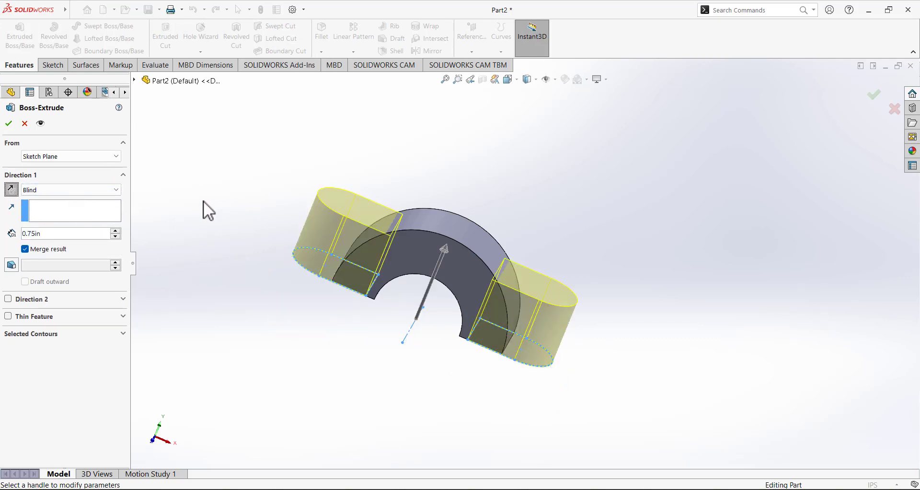
pyautogui.click(64, 234)
pyautogui.write('0.5')
pyautogui.press('Return')
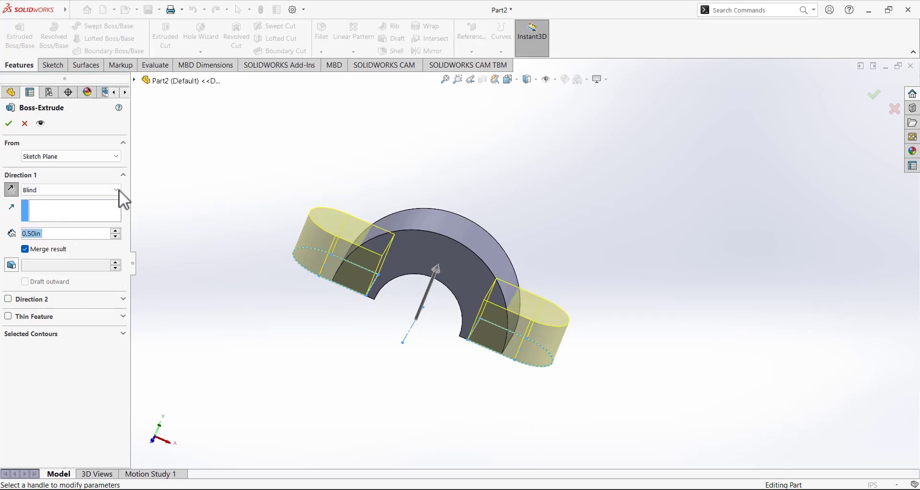
pyautogui.click(9, 123)
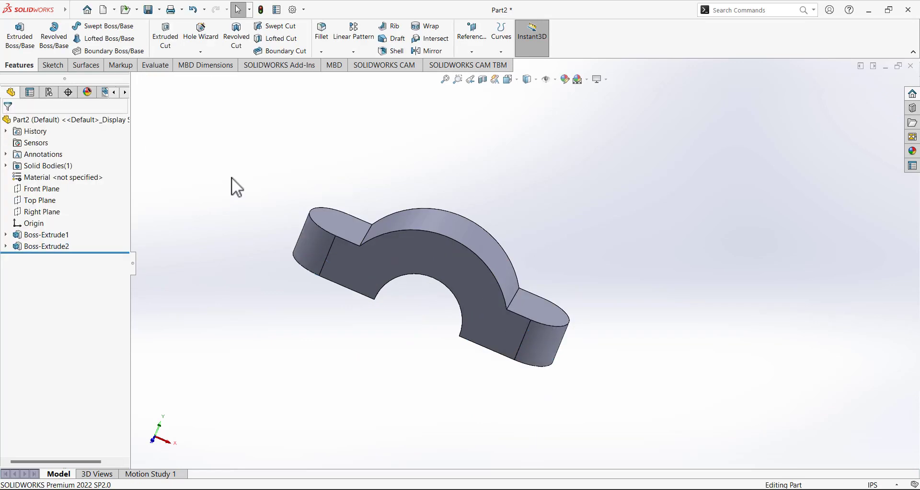
# Show the part in isometric view, switch to crankshatf.png in Paint, and undo the red markup strokes on the drawing.
pyautogui.click(509, 79)
pyautogui.click(564, 105)
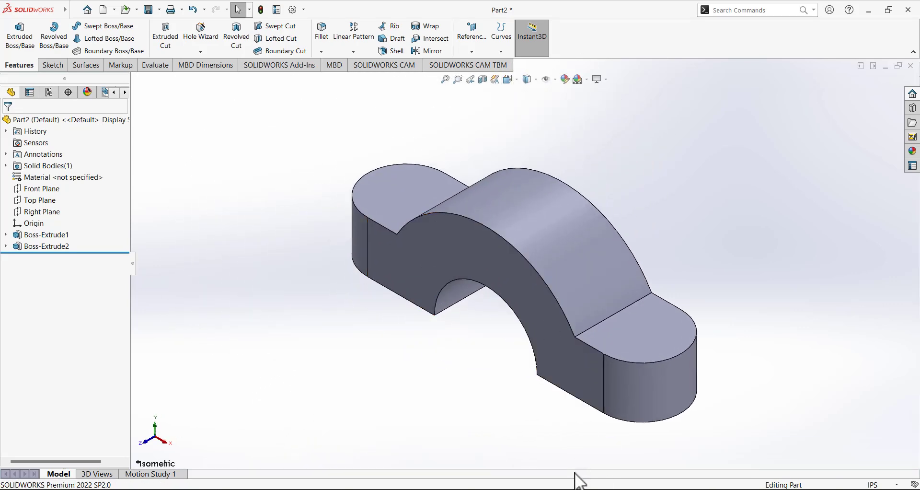
pyautogui.click(581, 487)
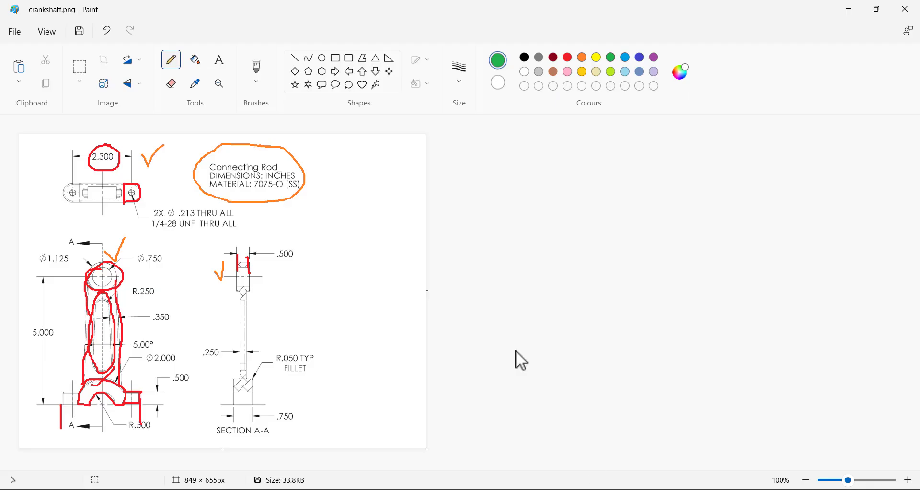
pyautogui.click(106, 32)
pyautogui.click(106, 33)
pyautogui.click(106, 32)
pyautogui.click(106, 33)
pyautogui.click(107, 33)
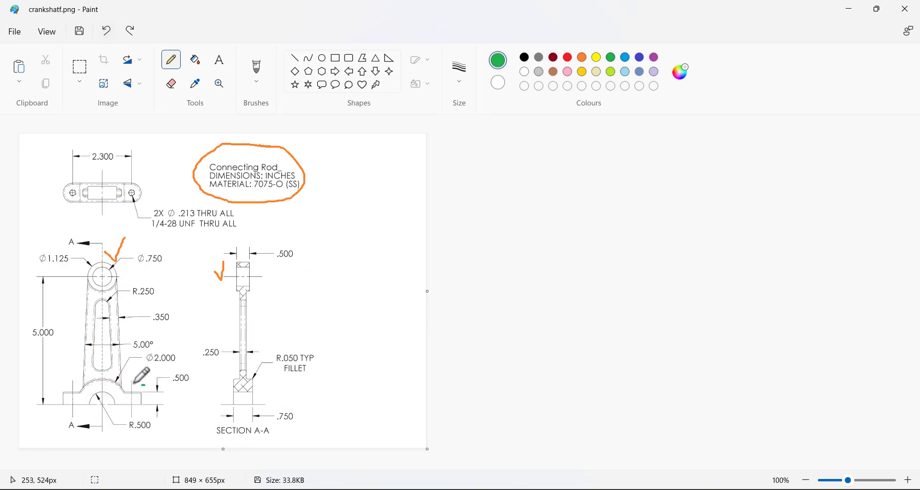
# Outline the base and the rod with its upper ring in green on the front view, and return to SOLIDWORKS.
pyautogui.moveTo(140, 385)
pyautogui.mouseDown()
pyautogui.moveTo(59, 403)
pyautogui.moveTo(113, 420)
pyautogui.moveTo(160, 411)
pyautogui.mouseUp()
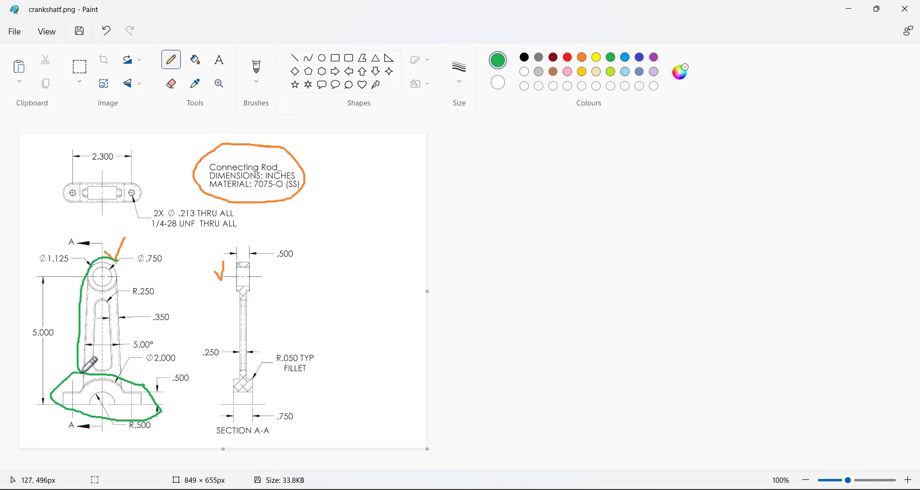
pyautogui.moveTo(80, 372)
pyautogui.mouseDown()
pyautogui.moveTo(150, 338)
pyautogui.moveTo(115, 261)
pyautogui.mouseUp()
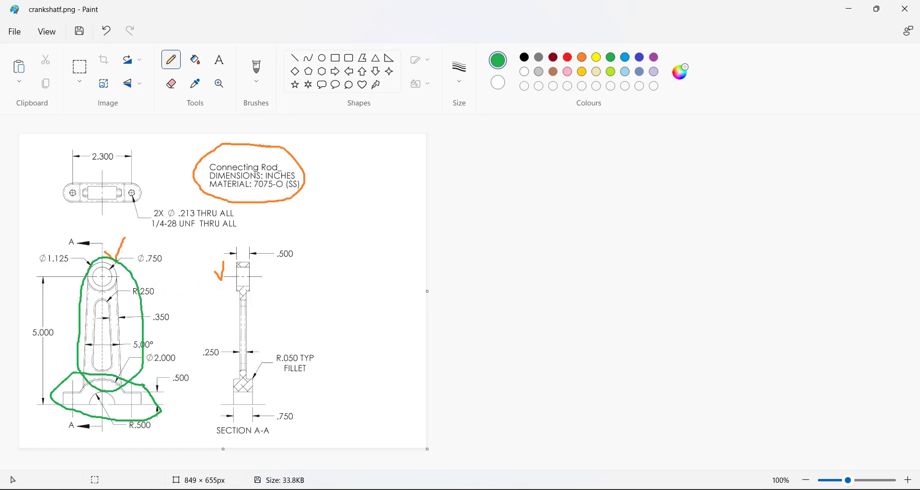
pyautogui.click(850, 10)
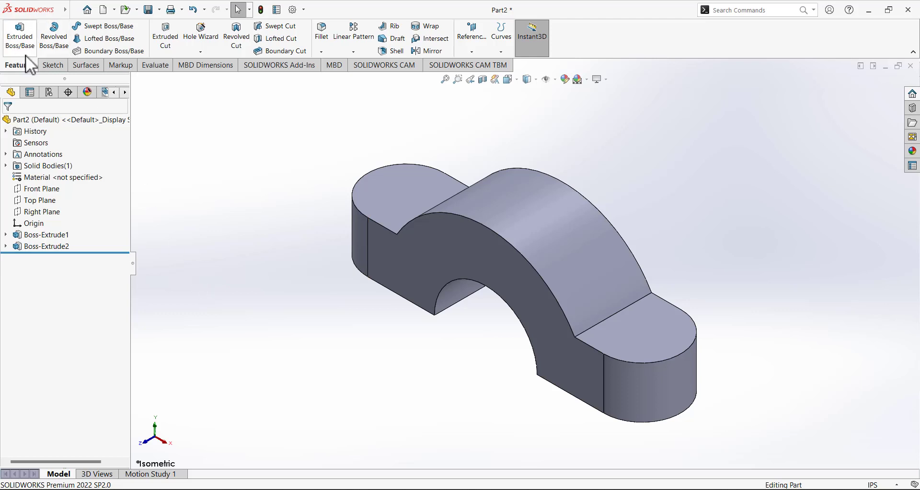
# Start a sketch on the Front Plane and draw a vertical construction centerline upward from the origin.
pyautogui.click(51, 65)
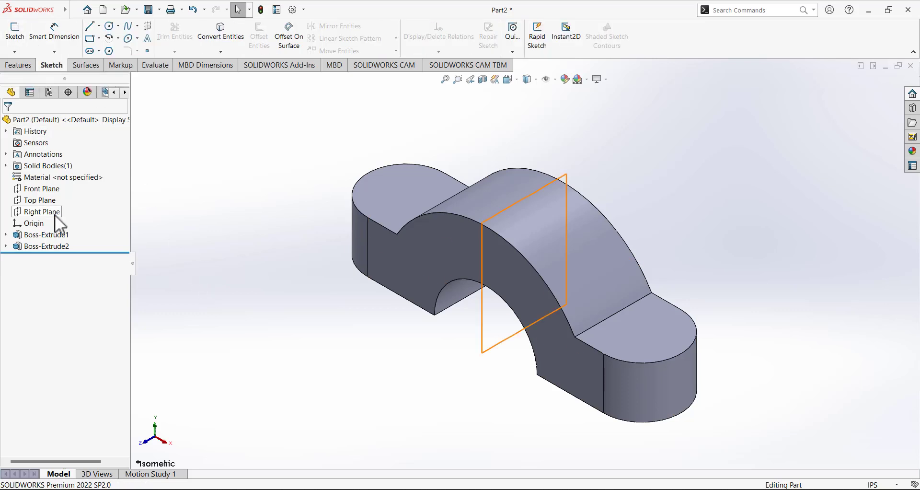
pyautogui.click(50, 191)
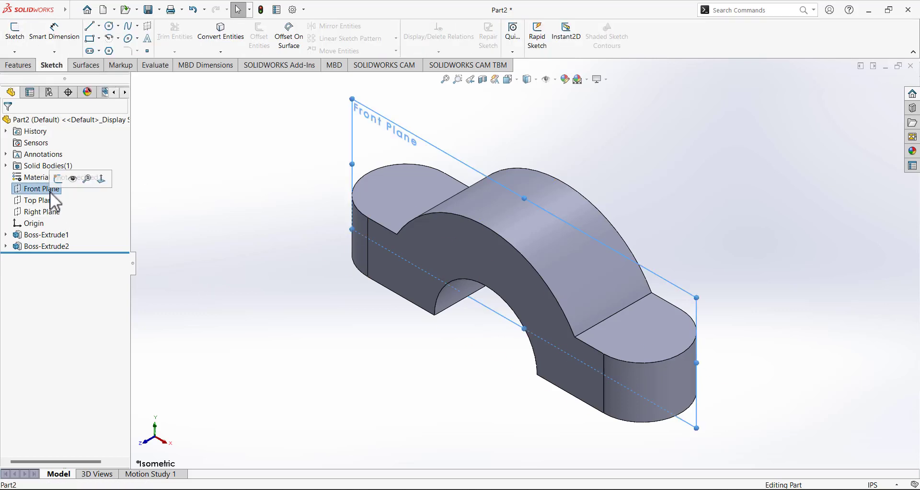
pyautogui.click(63, 178)
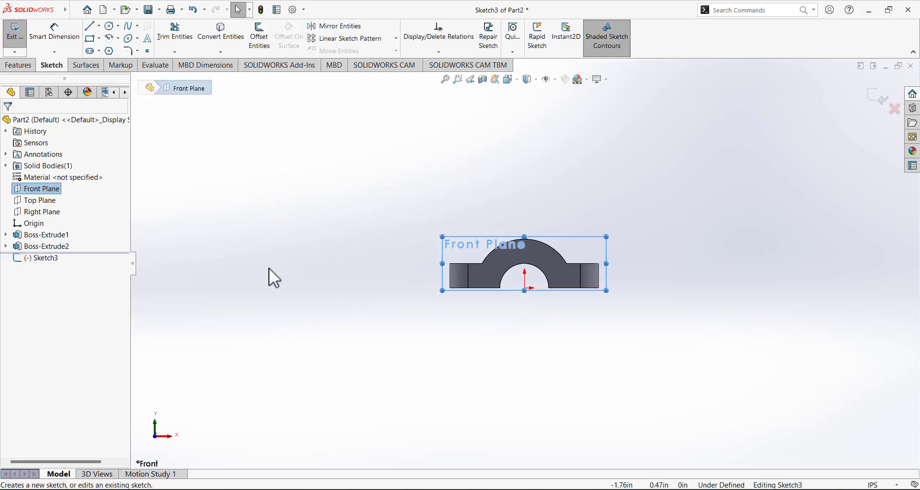
pyautogui.scroll(-5, 609, 163)
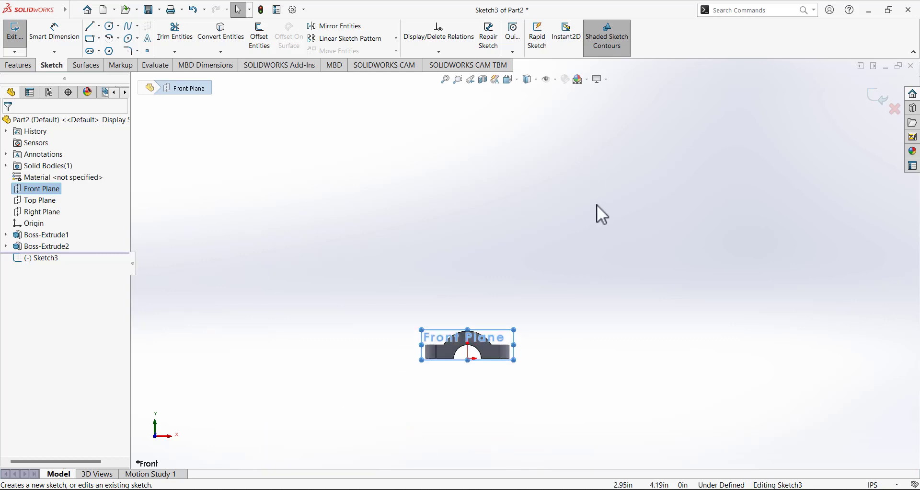
pyautogui.click(100, 26)
pyautogui.click(110, 54)
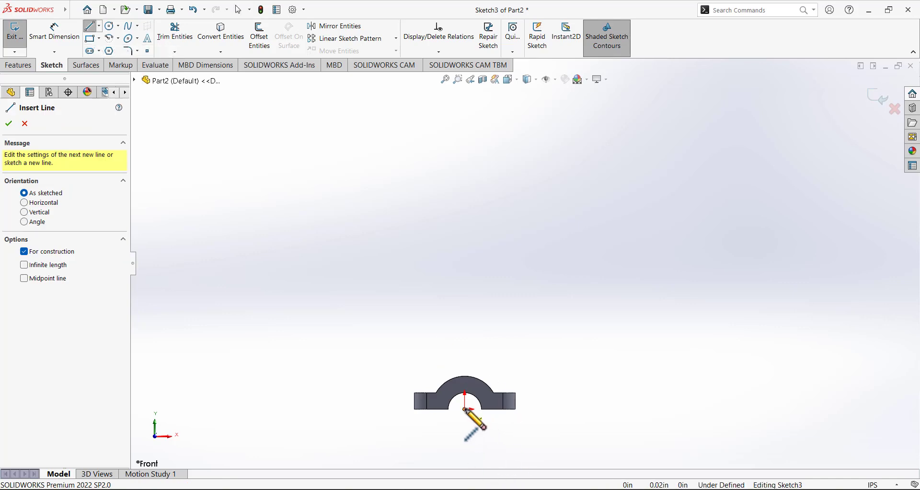
pyautogui.click(464, 394)
pyautogui.click(463, 270)
pyautogui.rightClick(502, 309)
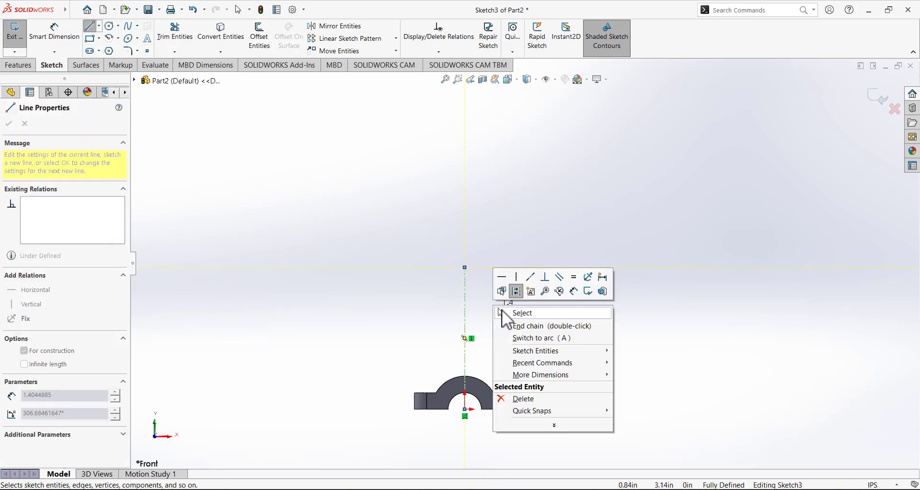
pyautogui.click(503, 312)
# Convert the half-ring's outer arc edge into a sketch entity.
pyautogui.scroll(-4, 496, 318)
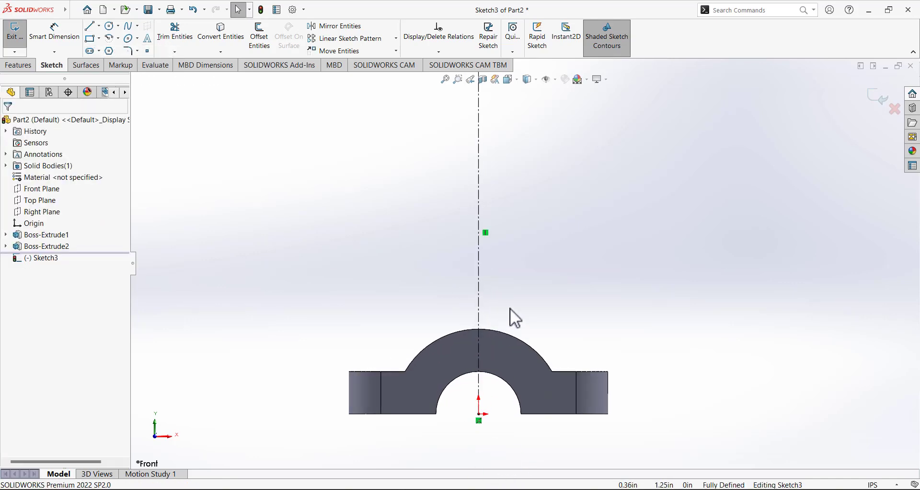
pyautogui.scroll(-3, 519, 296)
pyautogui.click(508, 320)
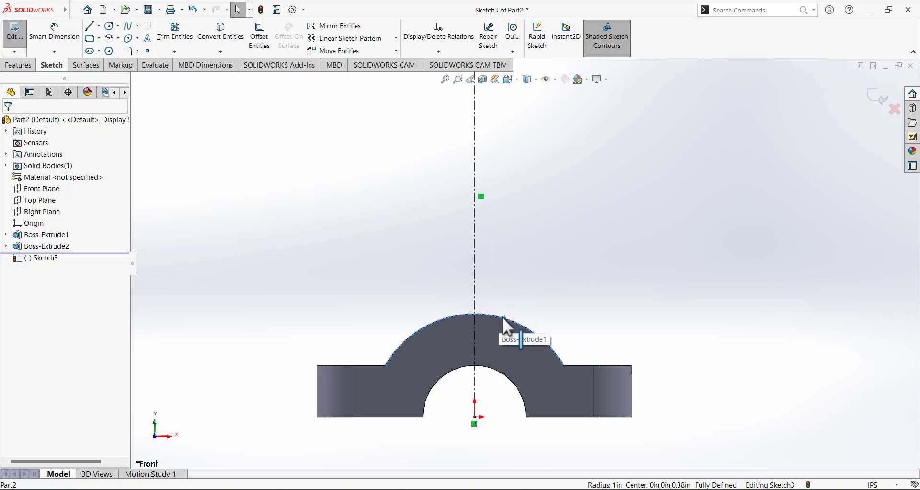
pyautogui.click(218, 42)
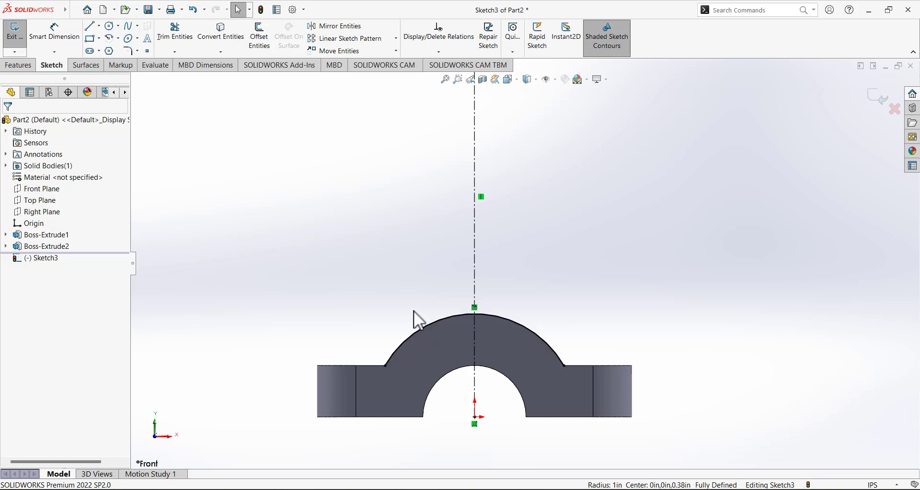
# Sketch a circle about 0.86 in in diameter centered on the vertical centerline, near its upper end.
pyautogui.scroll(3, 427, 307)
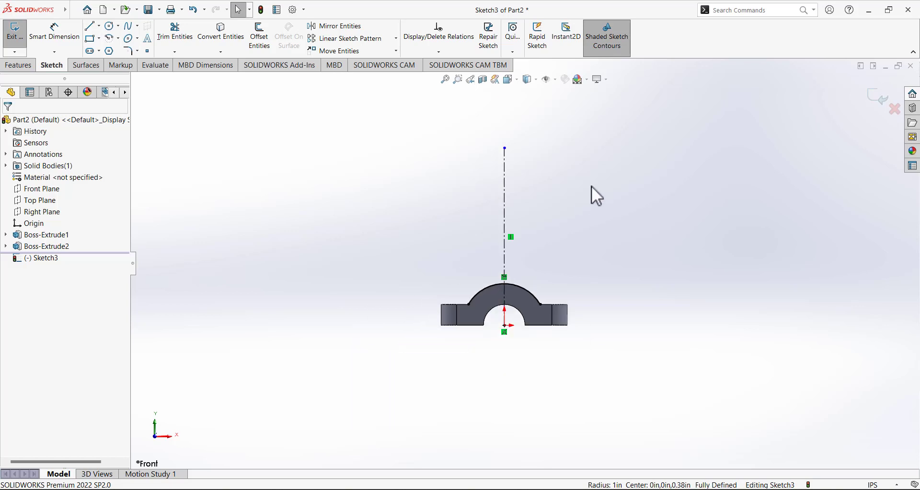
pyautogui.scroll(-1, 522, 177)
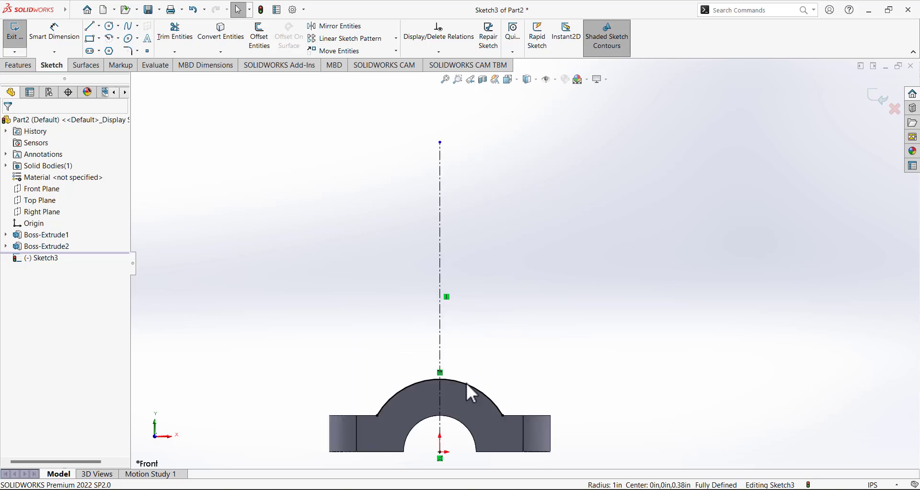
pyautogui.click(76, 9)
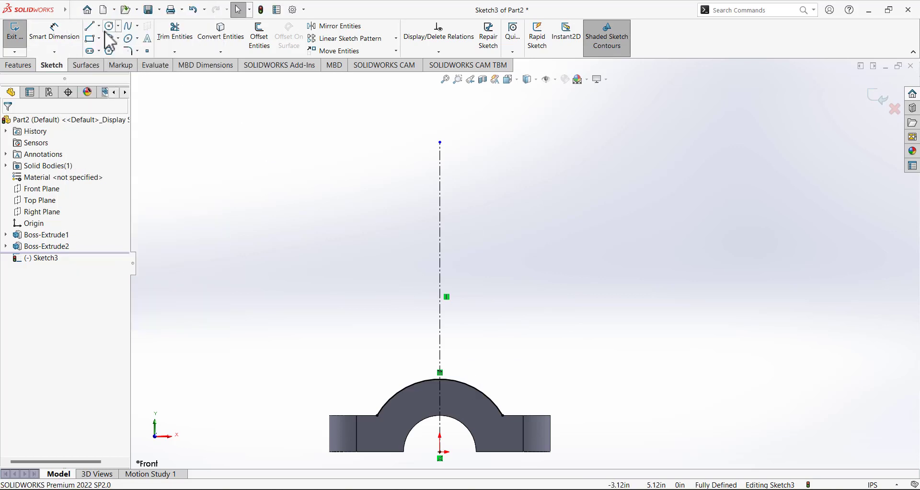
pyautogui.click(109, 25)
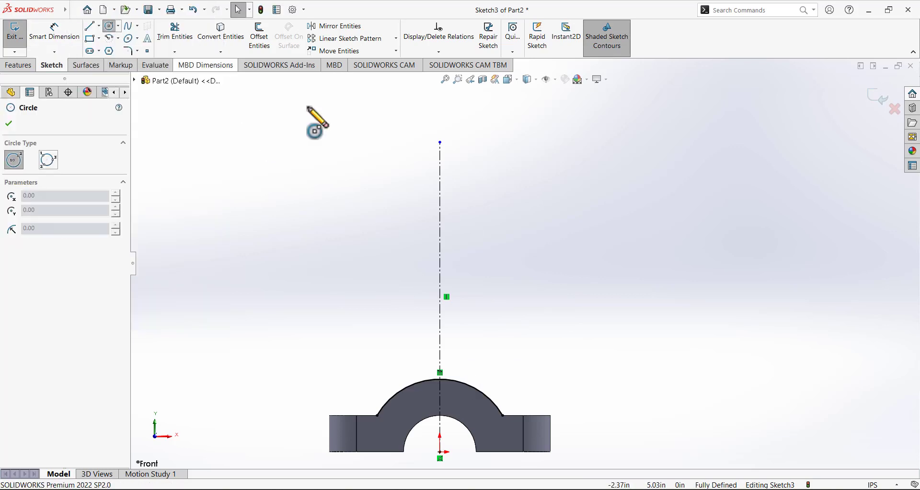
pyautogui.click(440, 162)
pyautogui.click(464, 178)
# Set the circle's diameter to 1.125 in.
pyautogui.click(55, 30)
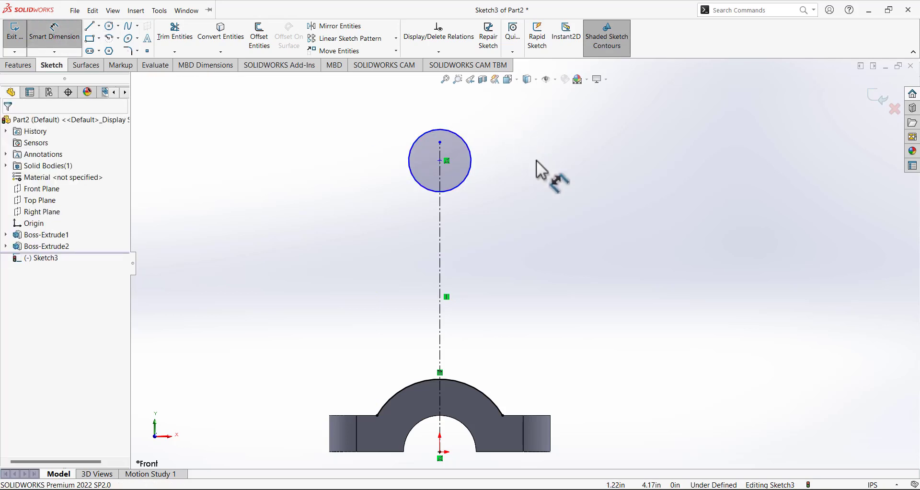
pyautogui.click(469, 152)
pyautogui.click(511, 123)
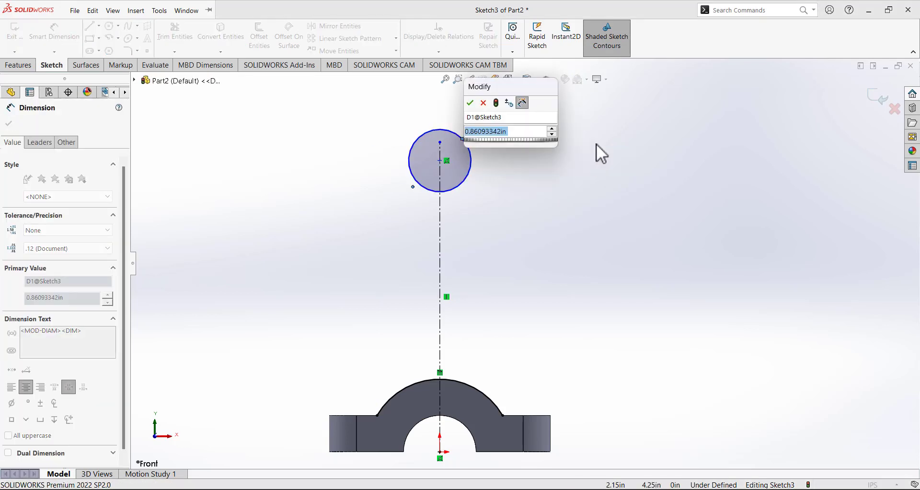
pyautogui.write('1.125')
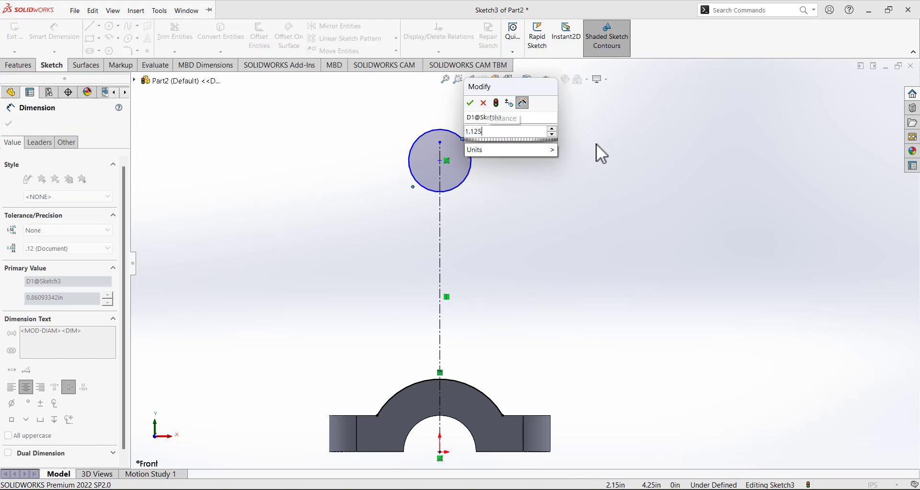
pyautogui.press('Return')
# Set the vertical distance from the origin to the circle's center to 5 in, and extend the centerline's upper end above the circle.
pyautogui.scroll(3, 561, 207)
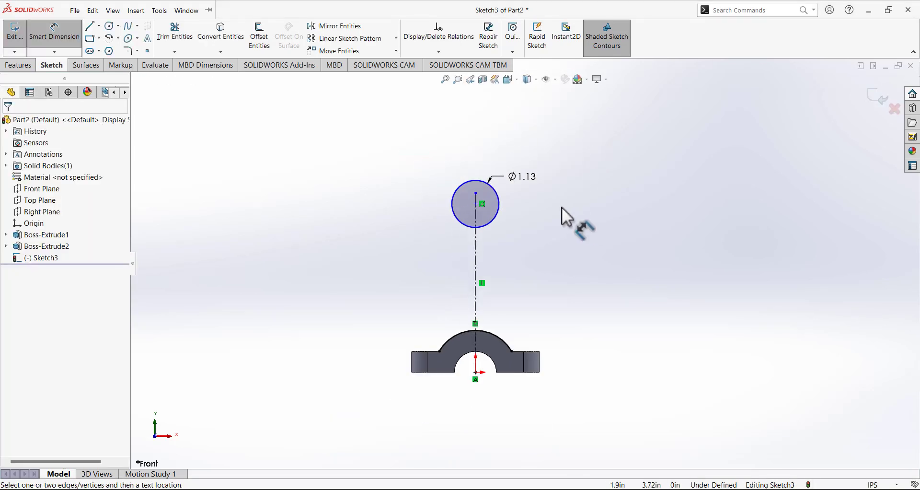
pyautogui.click(476, 204)
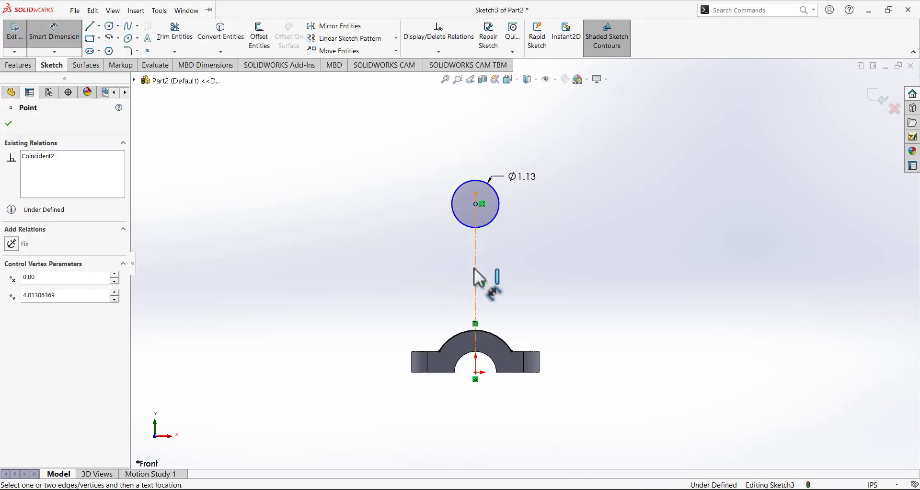
pyautogui.click(476, 377)
pyautogui.click(320, 299)
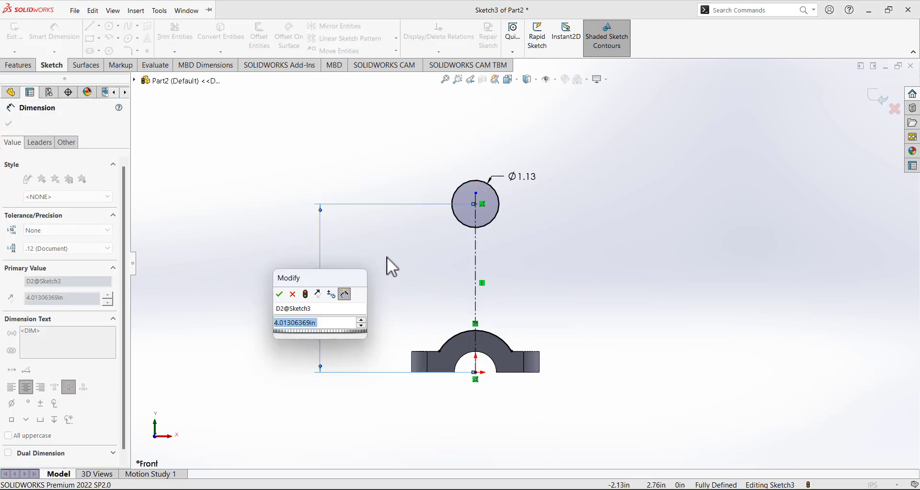
pyautogui.write('5')
pyautogui.press('Return')
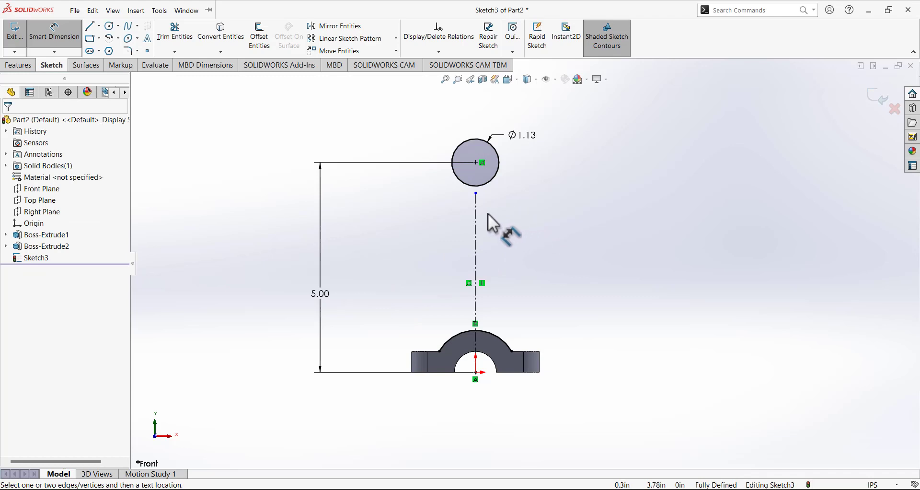
pyautogui.click(54, 32)
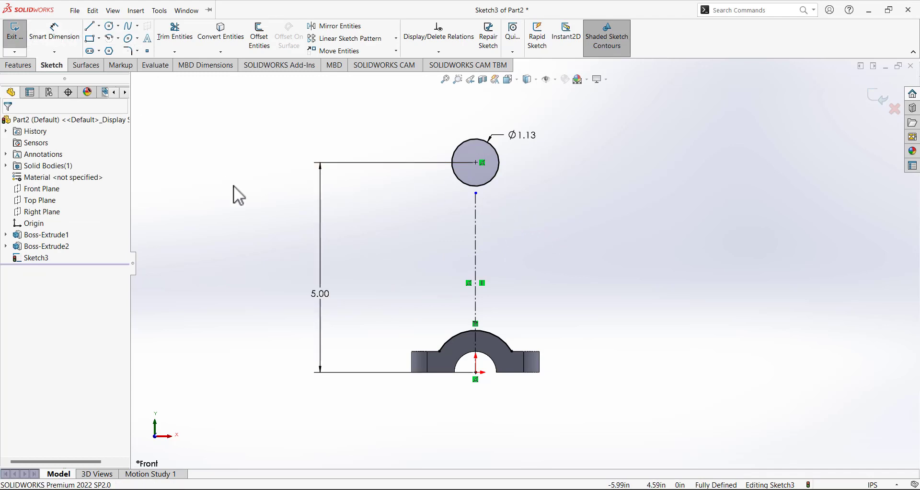
pyautogui.moveTo(476, 193); pyautogui.dragTo(475, 109)
pyautogui.click(555, 248)
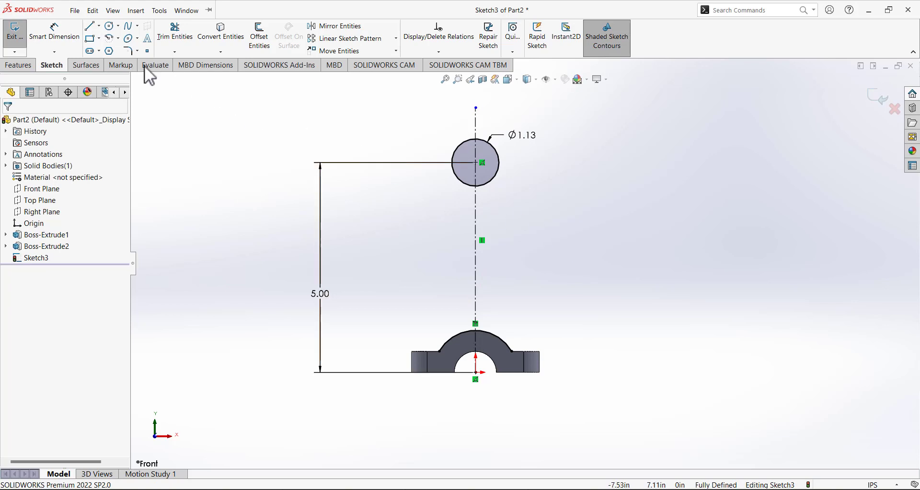
# Draw a slanted line on each side of the centerline from the circle's lower edge to the half-ring arc, the right one about 3.8 in long.
pyautogui.click(90, 26)
pyautogui.click(458, 179)
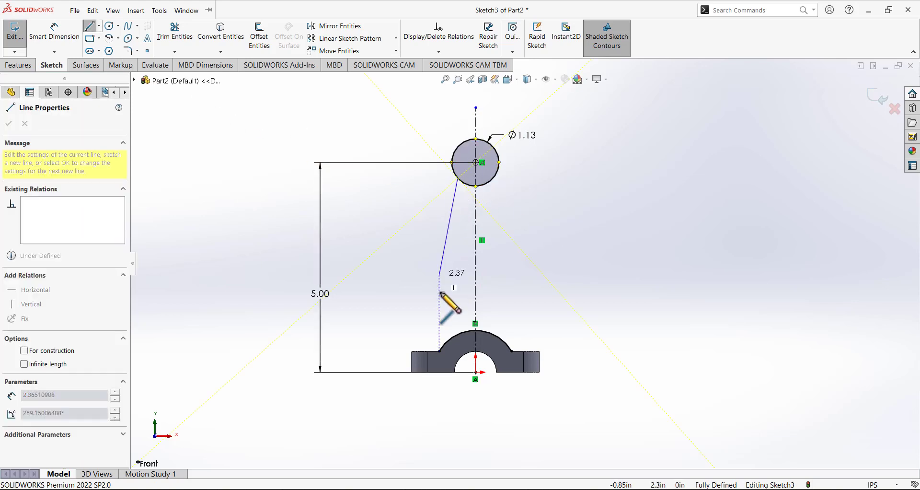
pyautogui.click(447, 345)
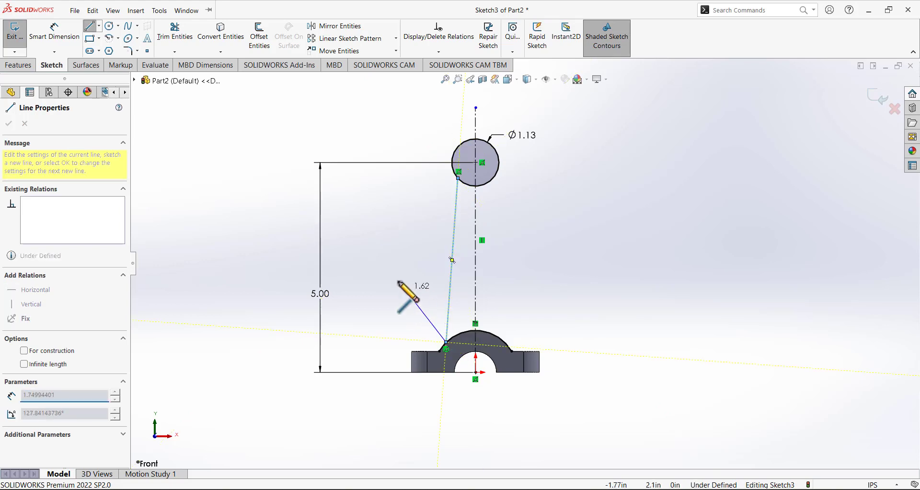
pyautogui.rightClick(397, 241)
pyautogui.click(410, 283)
pyautogui.click(90, 27)
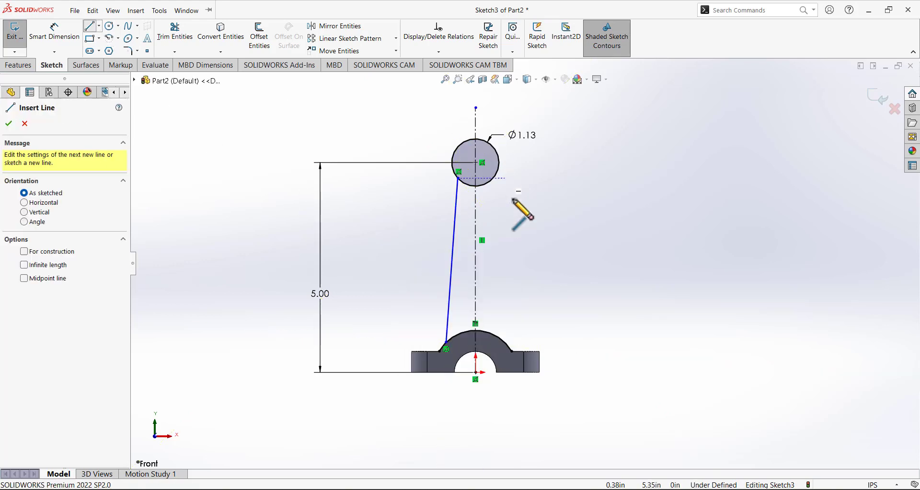
pyautogui.click(493, 180)
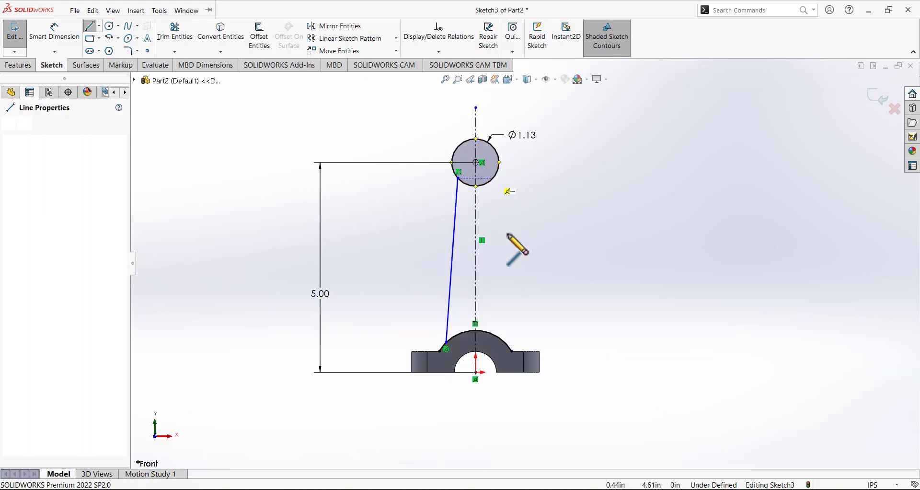
pyautogui.click(499, 339)
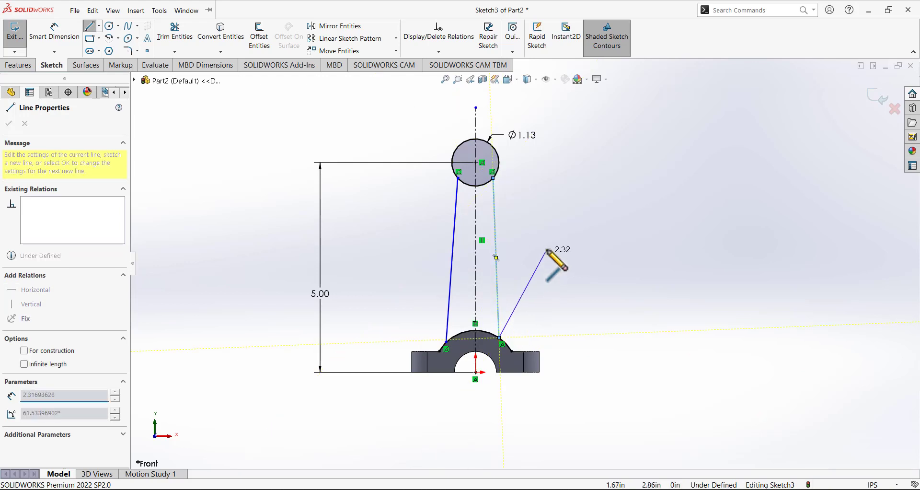
pyautogui.rightClick(558, 259)
pyautogui.click(566, 255)
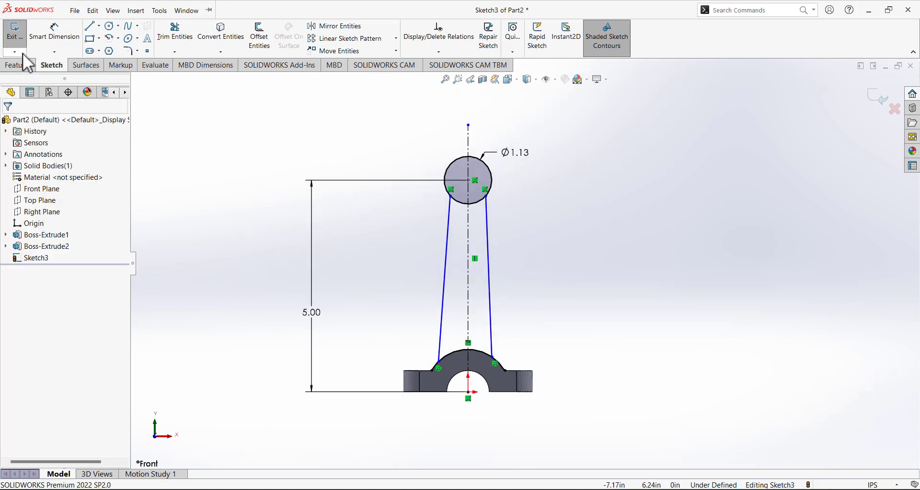
# Set the angle between the two slanted shank lines to 5 degrees.
pyautogui.click(54, 34)
pyautogui.click(489, 290)
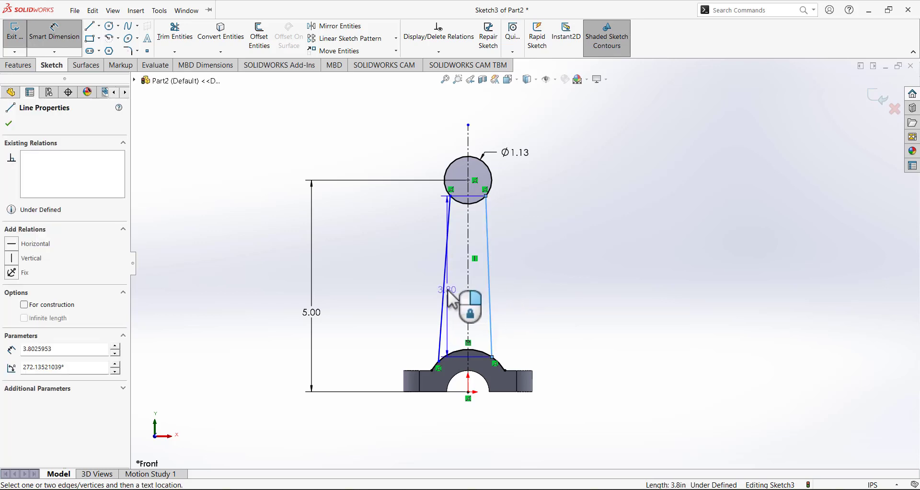
pyautogui.click(446, 289)
pyautogui.click(460, 306)
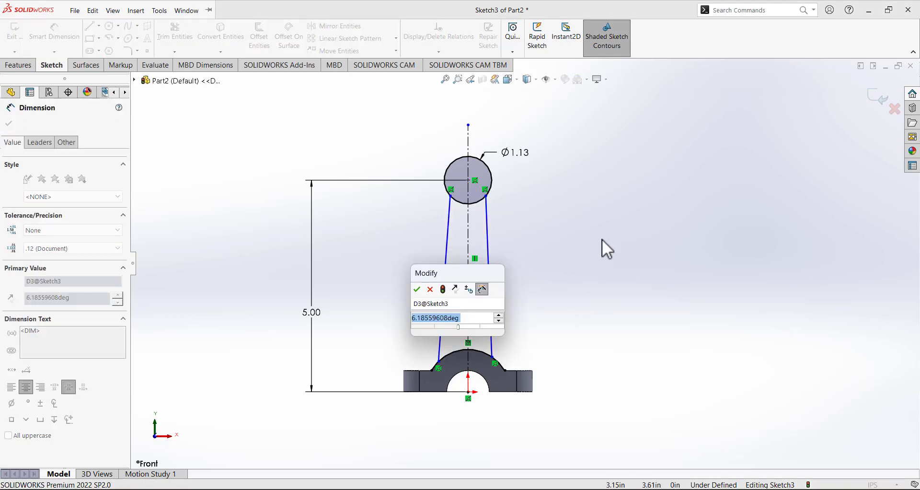
pyautogui.write('5')
pyautogui.press('Return')
pyautogui.scroll(-3, 548, 237)
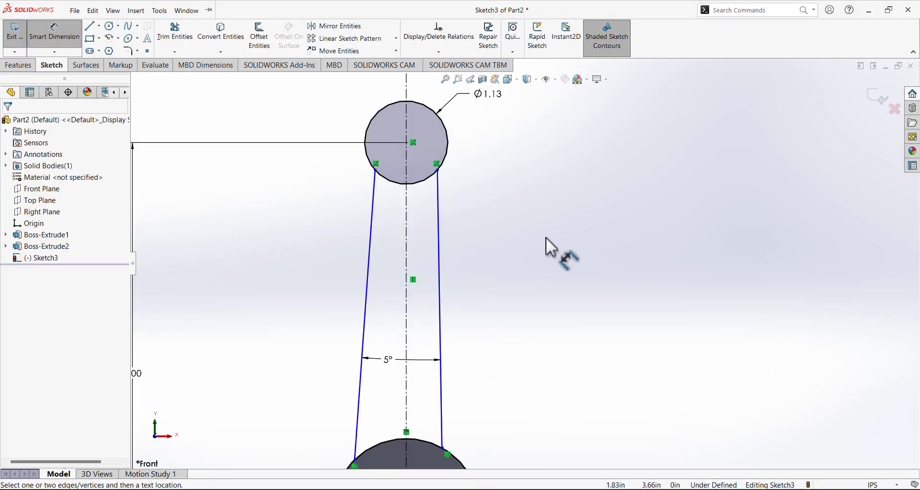
# Set the angle between the vertical centerline and the left slanted line to 2.5 degrees.
pyautogui.scroll(3, 546, 237)
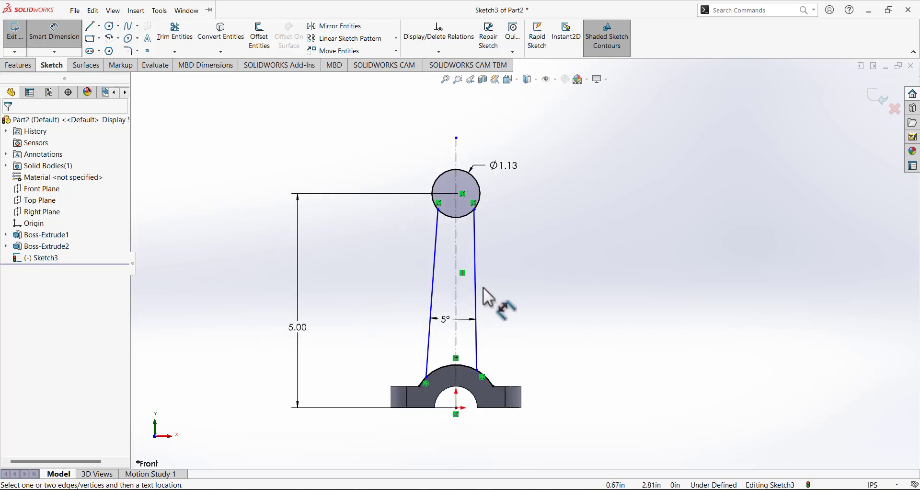
pyautogui.click(456, 301)
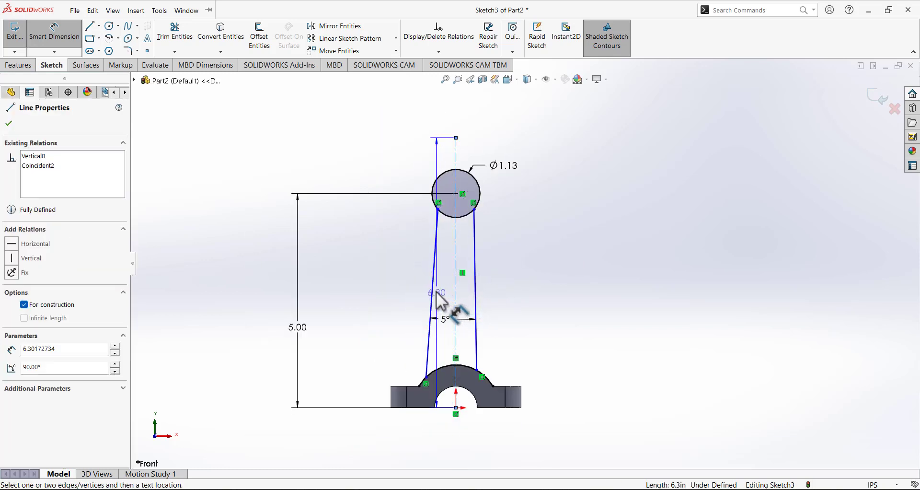
pyautogui.click(433, 298)
pyautogui.click(472, 232)
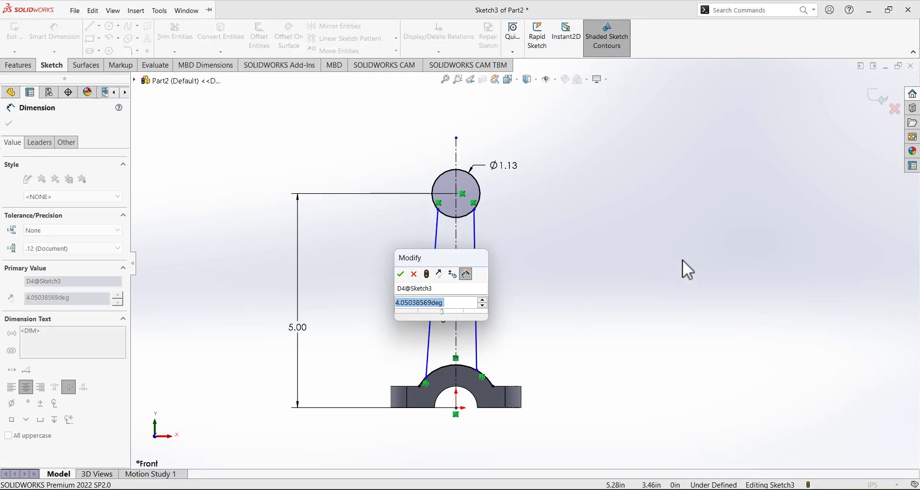
pyautogui.write('2.5')
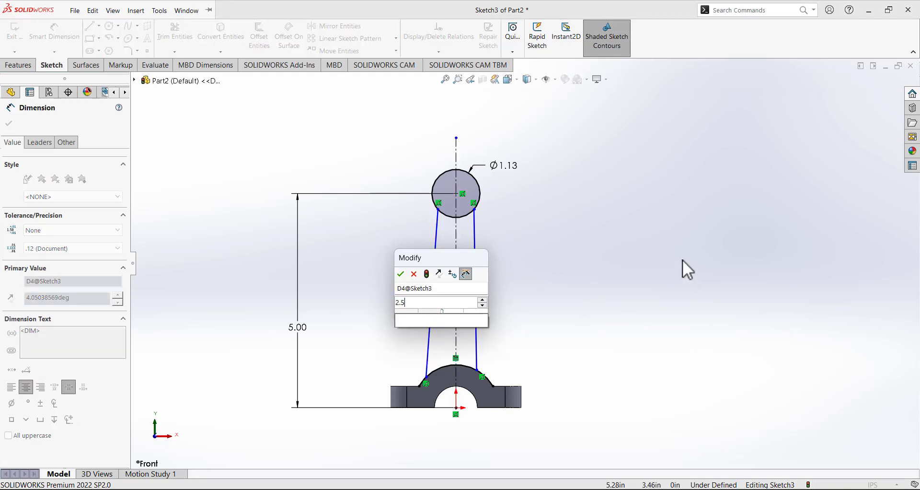
pyautogui.press('Return')
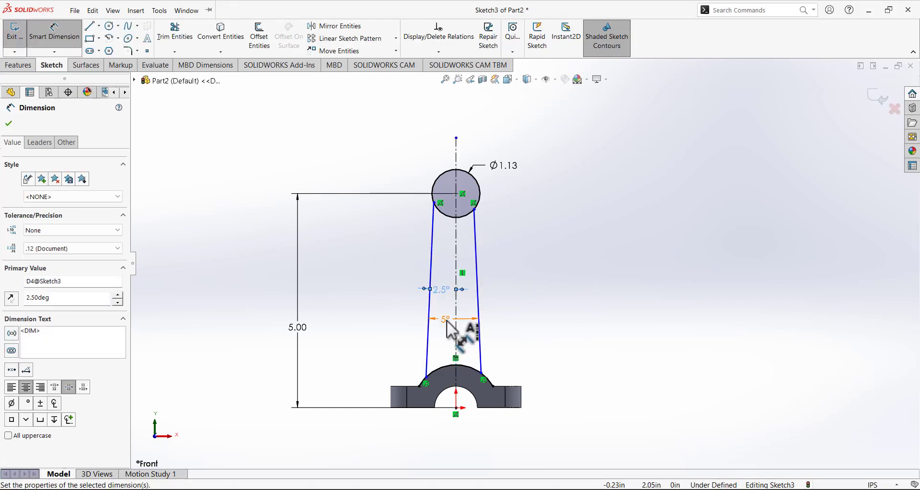
pyautogui.click(579, 291)
pyautogui.scroll(-2, 516, 275)
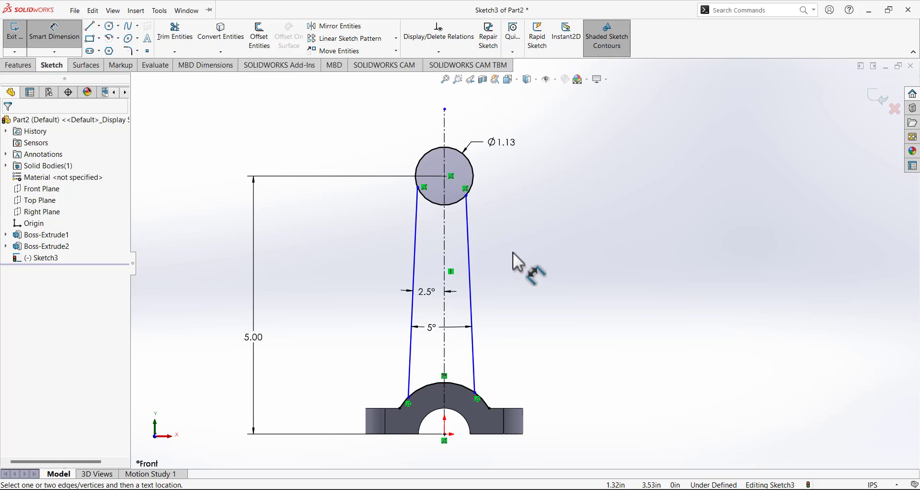
pyautogui.press('Escape')
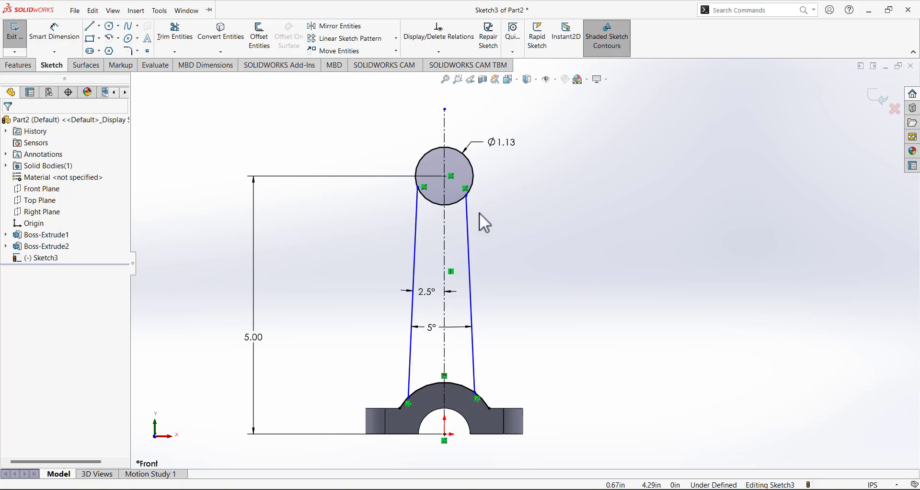
# Add a Horizontal relation between the upper endpoints of the two slanted lines on the circle.
pyautogui.click(467, 195)
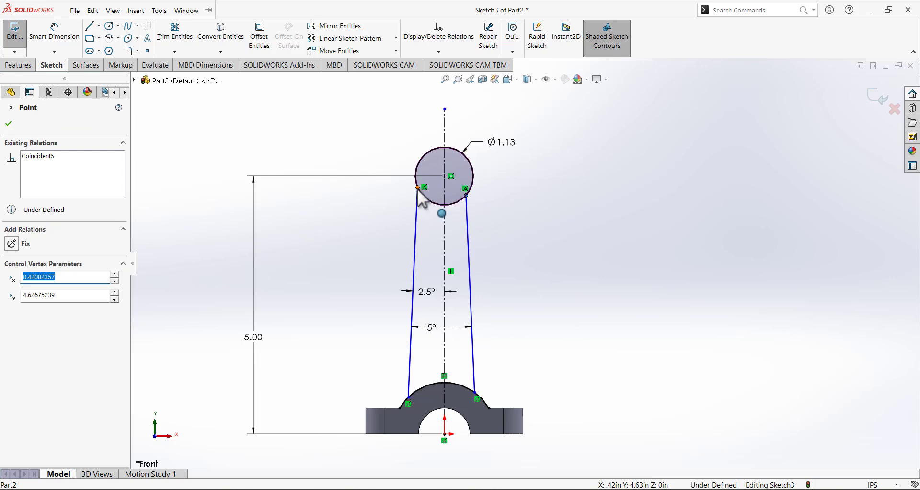
pyautogui.keyDown('ctrl'); pyautogui.click(417, 187); pyautogui.keyUp('ctrl')
pyautogui.click(11, 293)
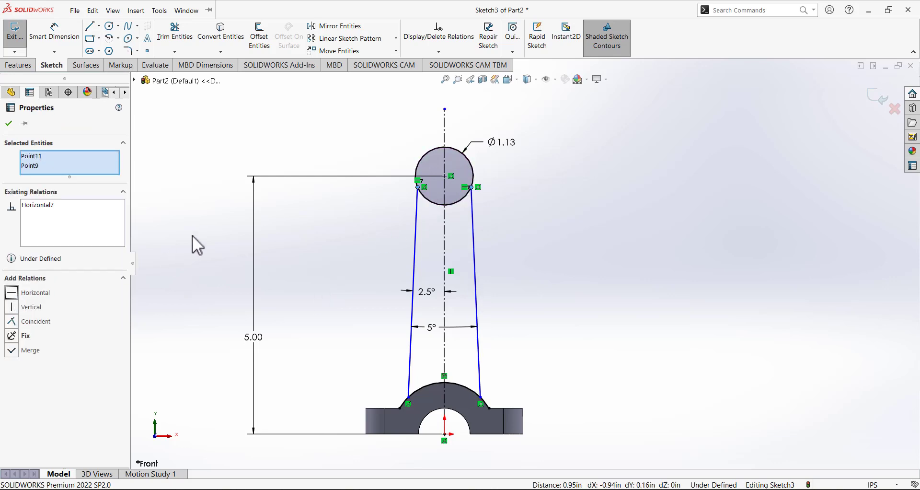
pyautogui.click(193, 224)
# Try a Horizontal relation between the slanted lines' lower endpoints on the half-ring arc, and delete that relation.
pyautogui.click(481, 398)
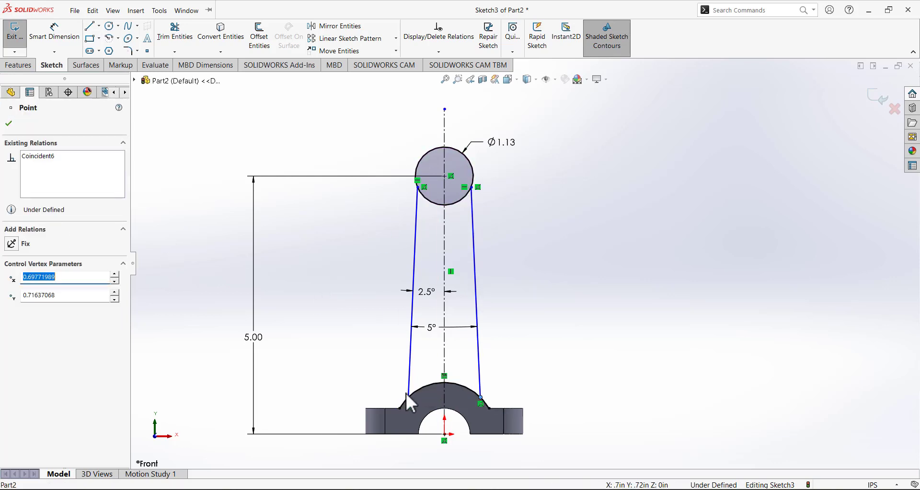
pyautogui.keyDown('ctrl'); pyautogui.click(408, 397); pyautogui.keyUp('ctrl')
pyautogui.click(13, 293)
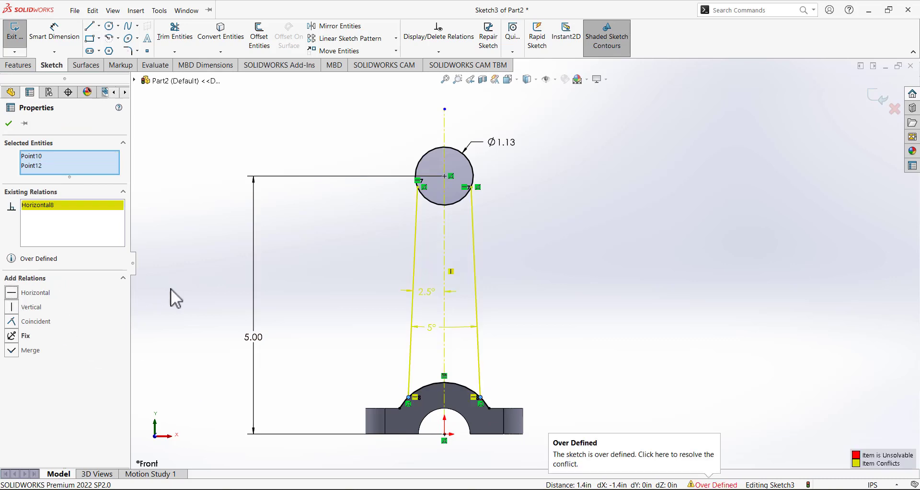
pyautogui.rightClick(62, 204)
pyautogui.click(89, 222)
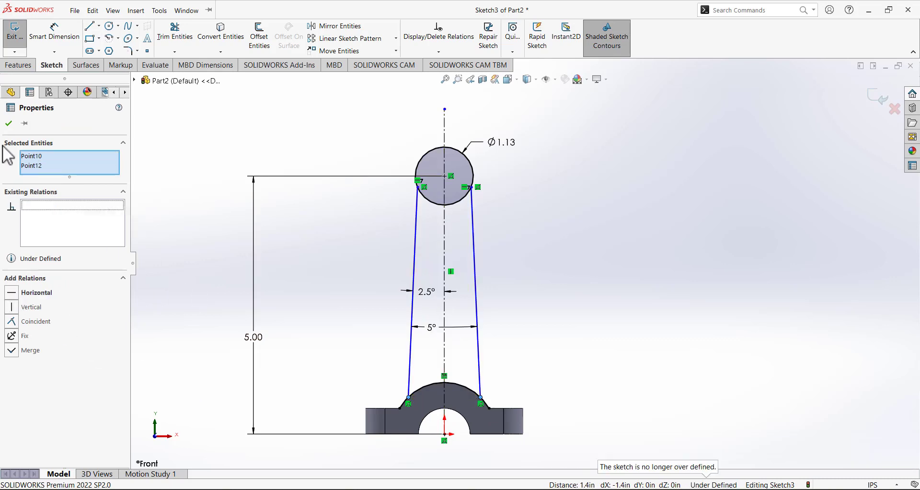
pyautogui.click(9, 123)
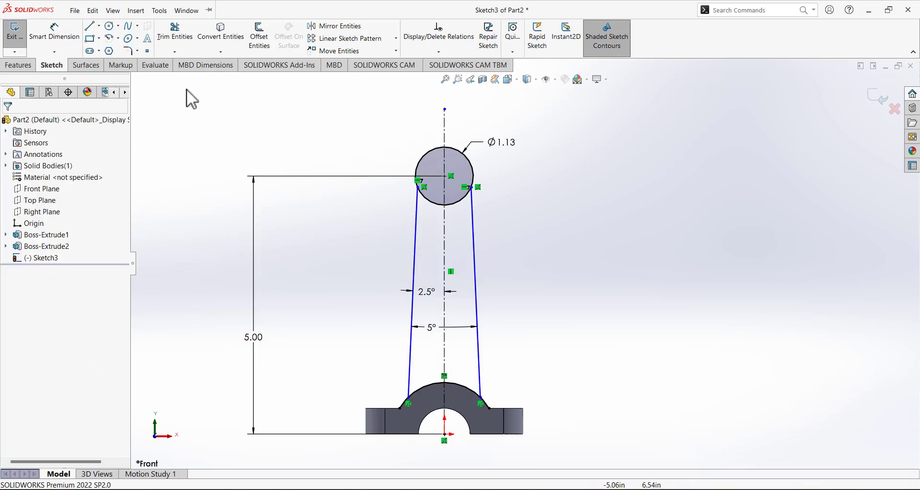
# Trim away the circle's lower arc between the slanted lines' upper endpoints.
pyautogui.click(175, 32)
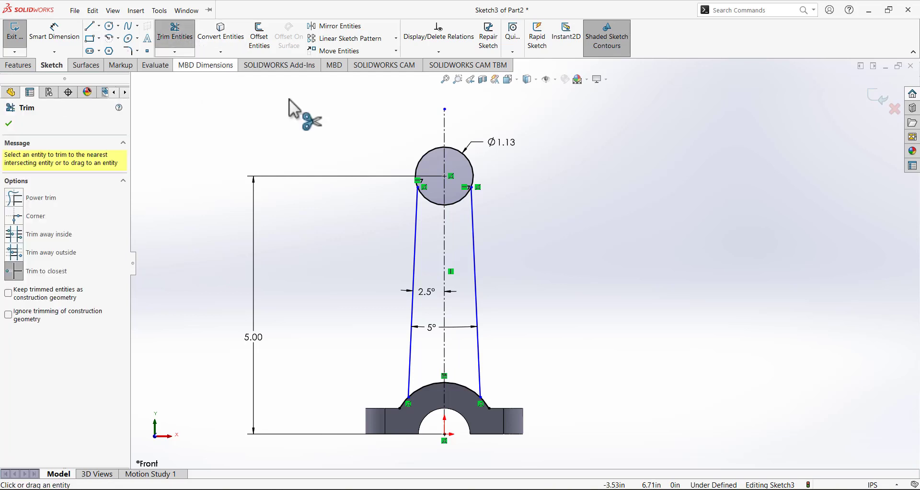
pyautogui.click(467, 197)
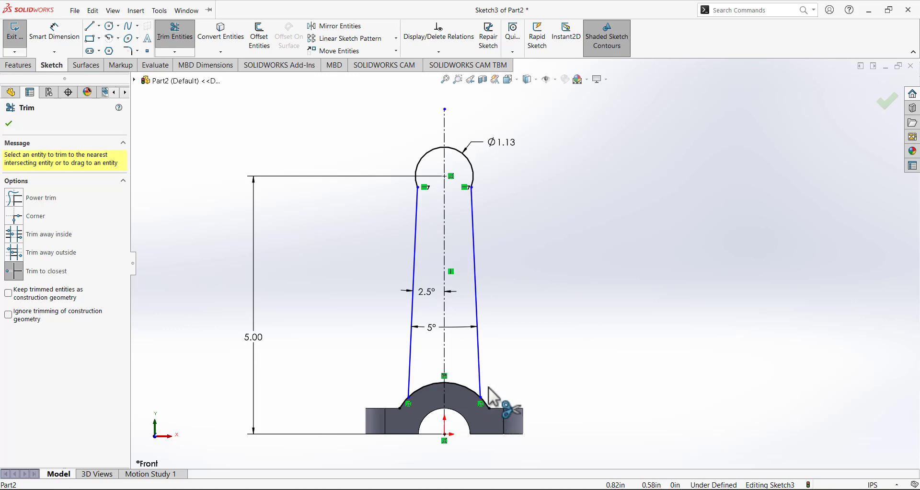
pyautogui.click(8, 123)
# Undo the circle trims and the horizontal relations on the slanted lines' endpoints.
pyautogui.click(159, 10)
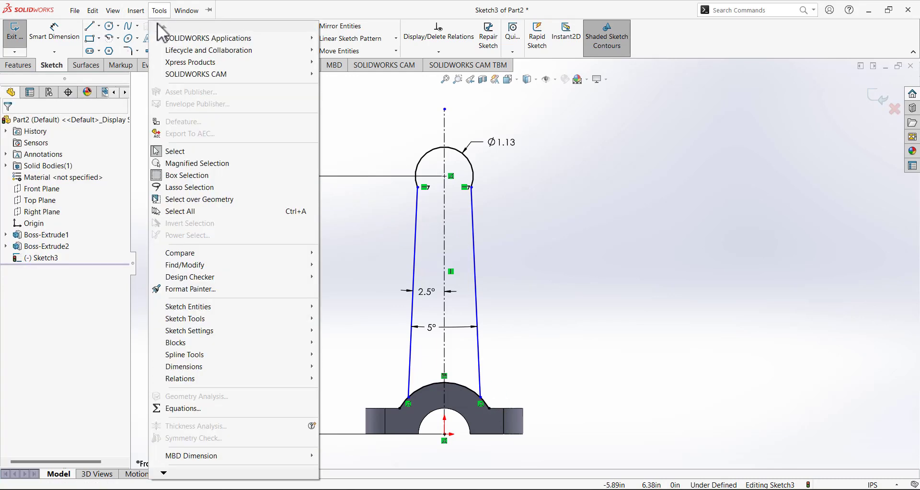
pyautogui.click(370, 123)
pyautogui.click(193, 10)
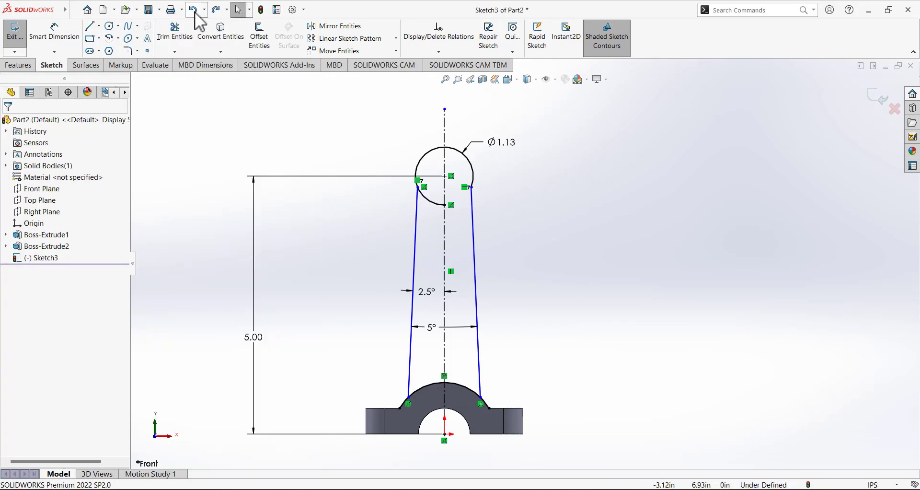
pyautogui.click(195, 14)
pyautogui.click(195, 14)
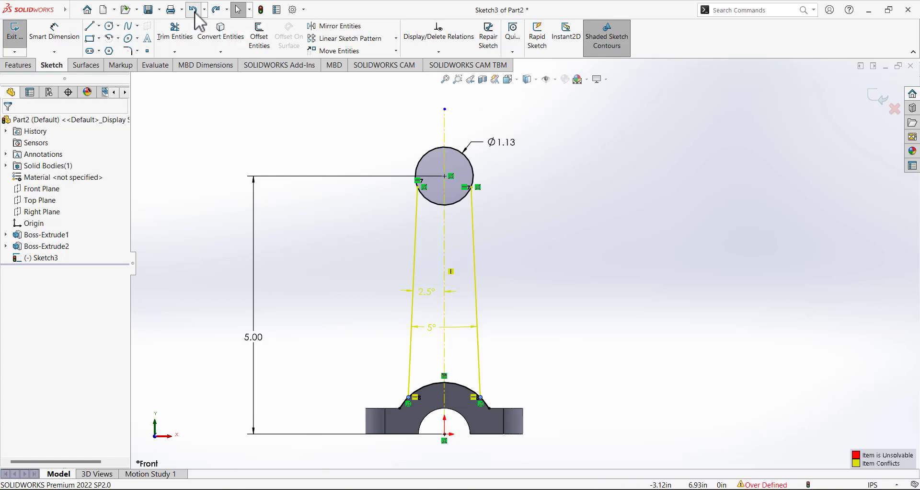
pyautogui.click(195, 14)
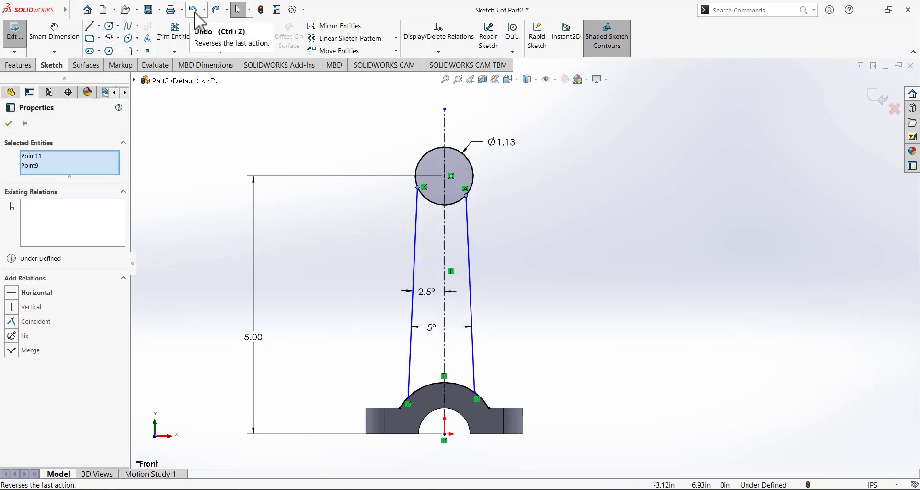
pyautogui.click(267, 212)
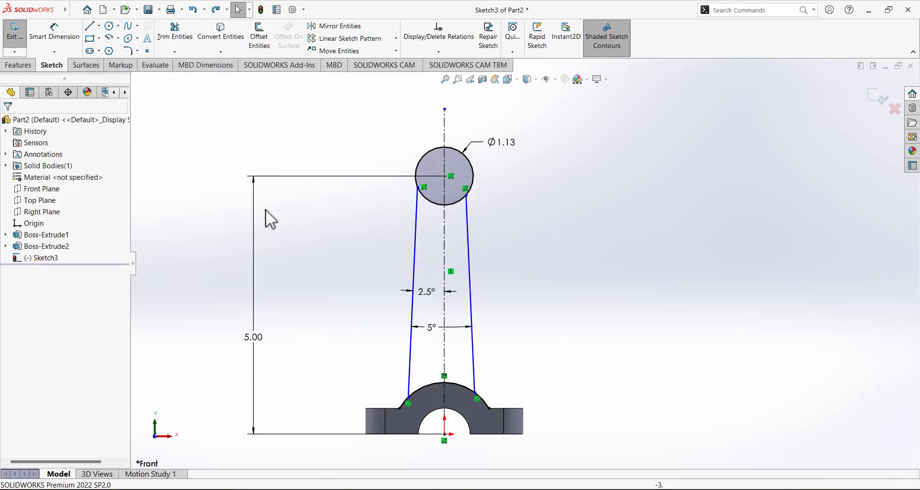
# Add Tangent relations between the upper circle and both the left and right slanted lines.
pyautogui.click(417, 211)
pyautogui.keyDown('ctrl'); pyautogui.click(425, 200); pyautogui.keyUp('ctrl')
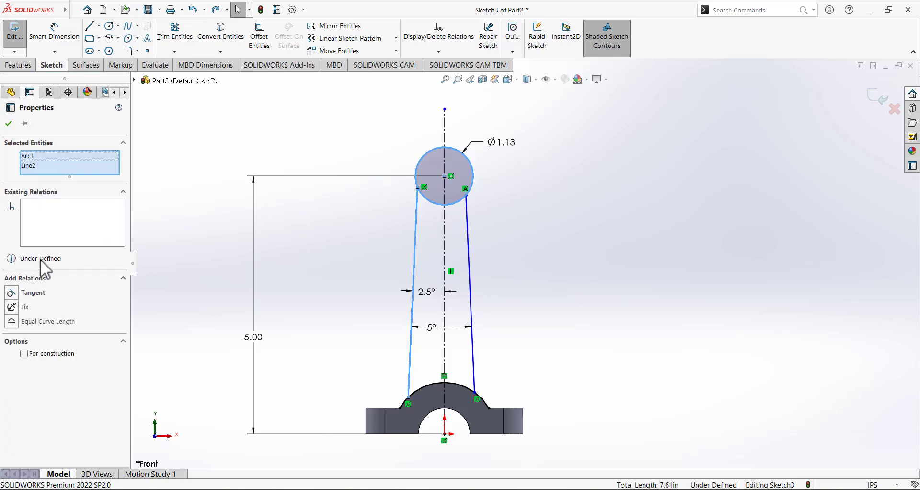
pyautogui.click(12, 293)
pyautogui.click(195, 246)
pyautogui.click(470, 211)
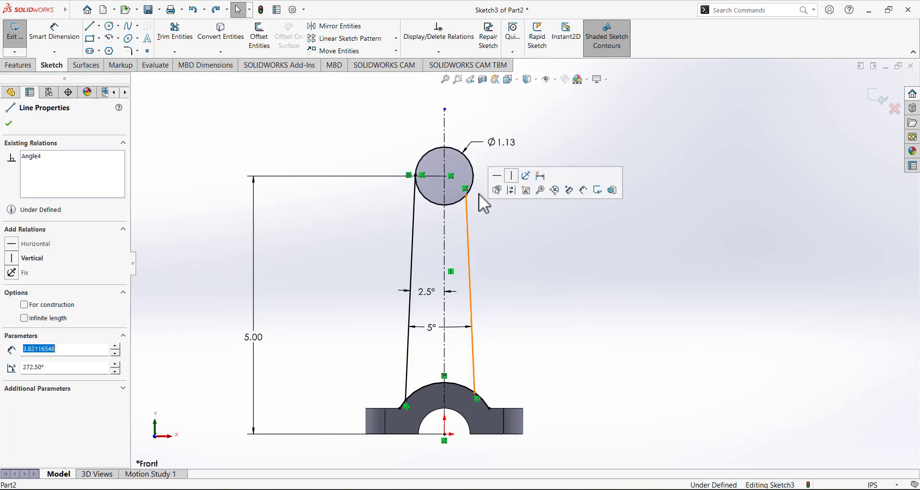
pyautogui.keyDown('ctrl'); pyautogui.click(476, 178); pyautogui.keyUp('ctrl')
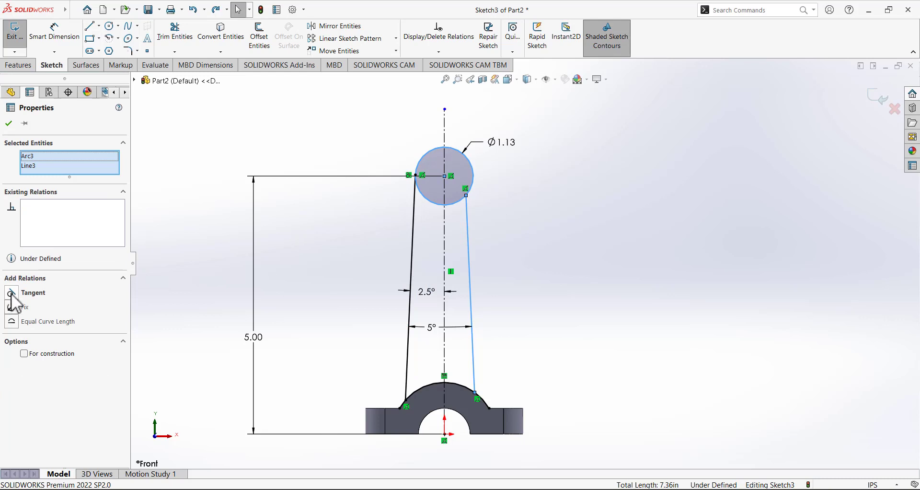
pyautogui.click(11, 293)
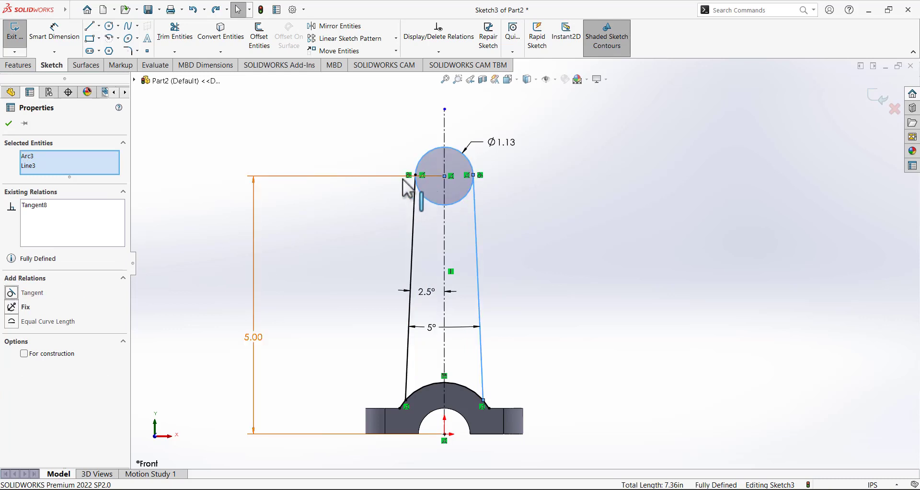
pyautogui.click(8, 124)
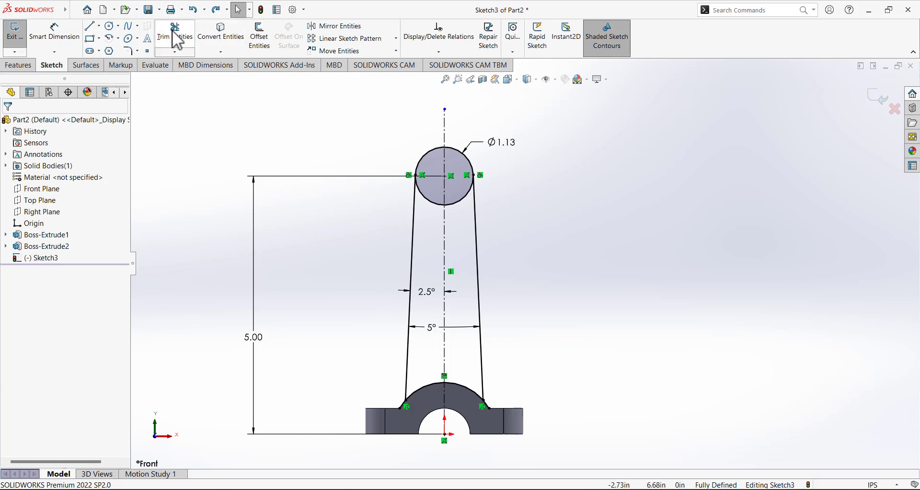
# Trim both halves of the circle's lower arc between the tangent lines, leaving a rounded upper end on the shank profile.
pyautogui.click(187, 47)
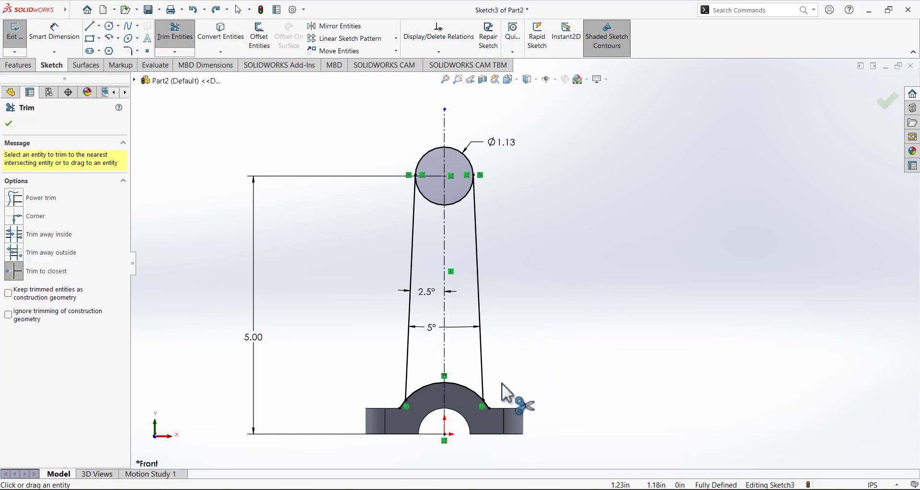
pyautogui.scroll(4, 503, 407)
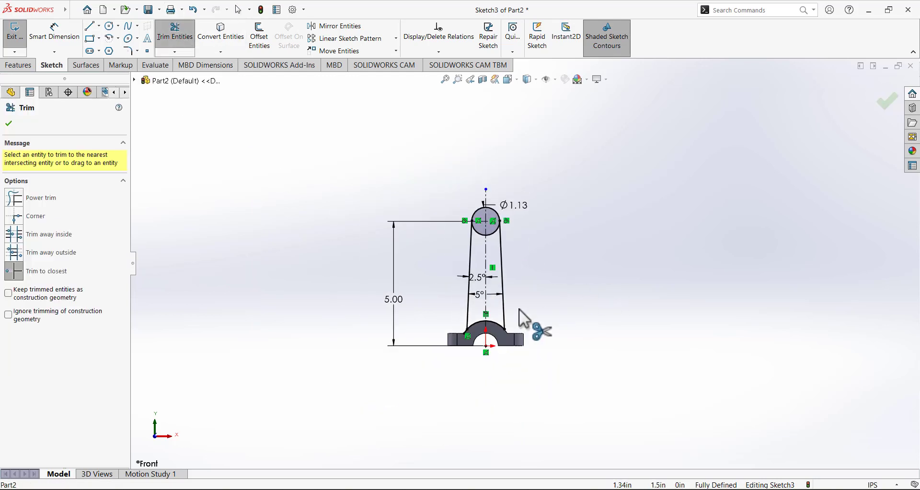
pyautogui.scroll(-6, 485, 365)
pyautogui.scroll(-5, 482, 354)
pyautogui.scroll(5, 499, 302)
pyautogui.scroll(-4, 431, 297)
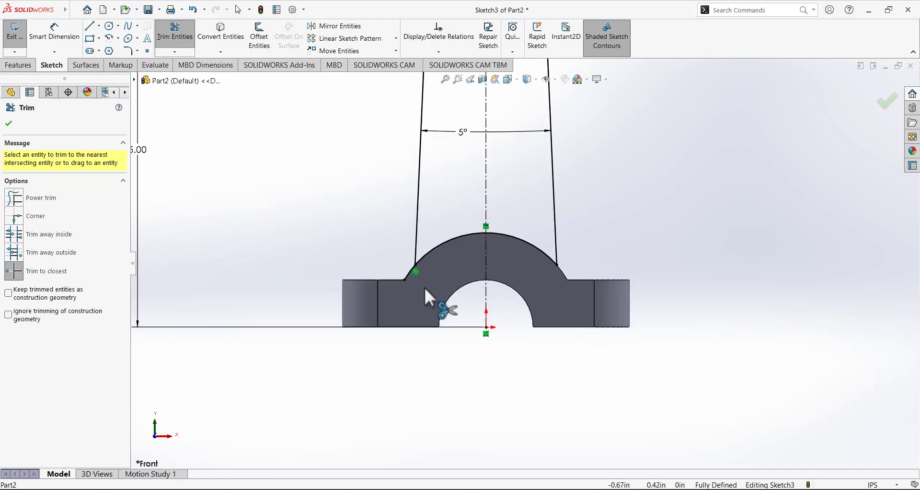
pyautogui.scroll(8, 369, 214)
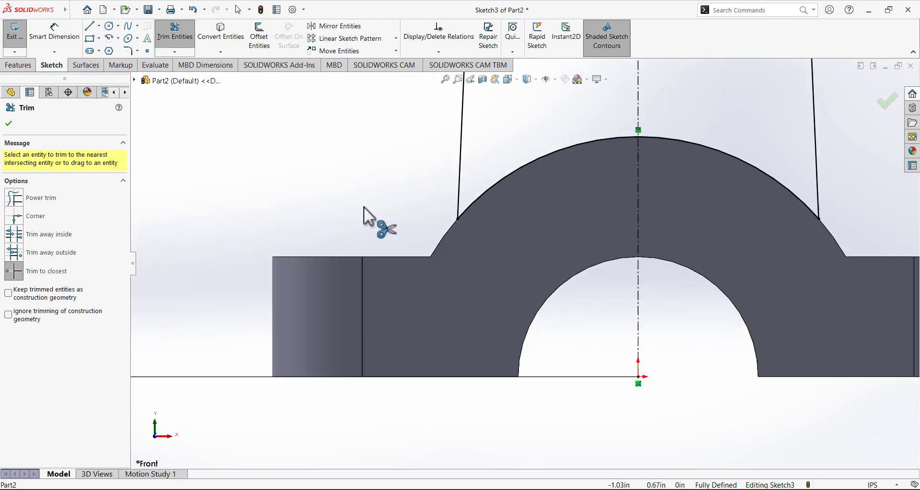
pyautogui.scroll(-5, 551, 180)
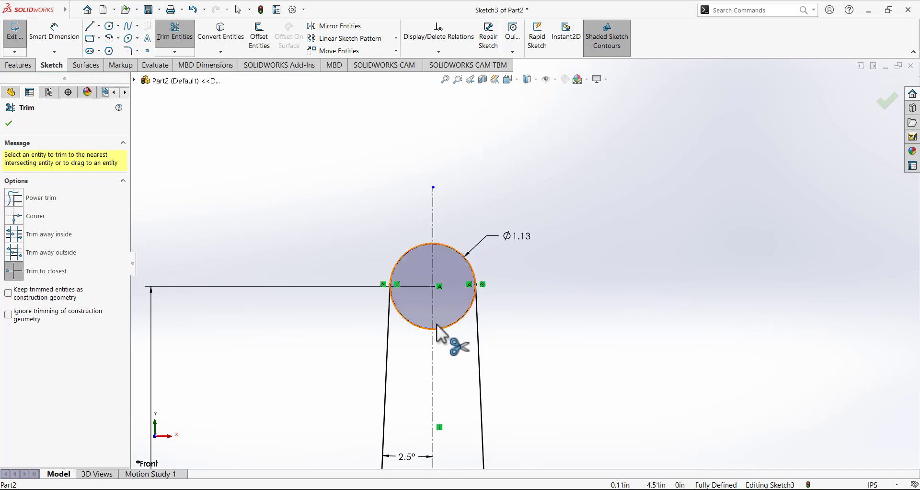
pyautogui.click(422, 329)
pyautogui.click(454, 326)
pyautogui.scroll(5, 582, 286)
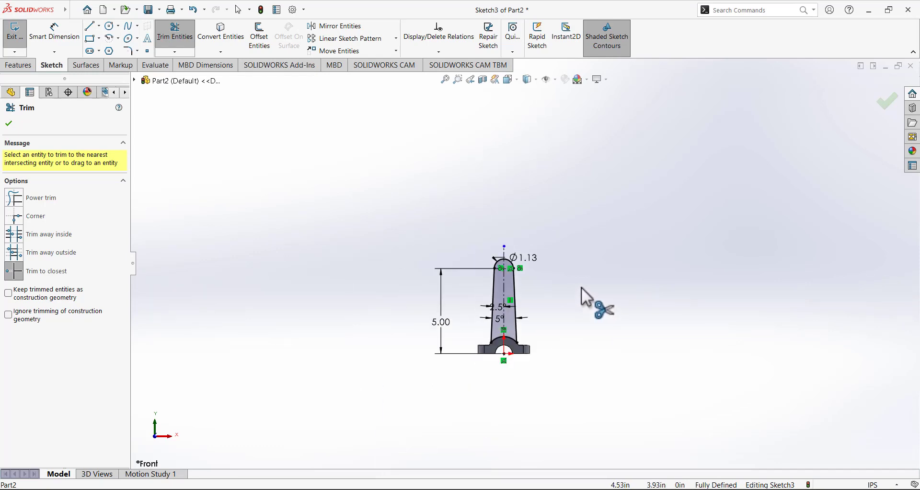
pyautogui.scroll(-2, 578, 284)
pyautogui.click(9, 125)
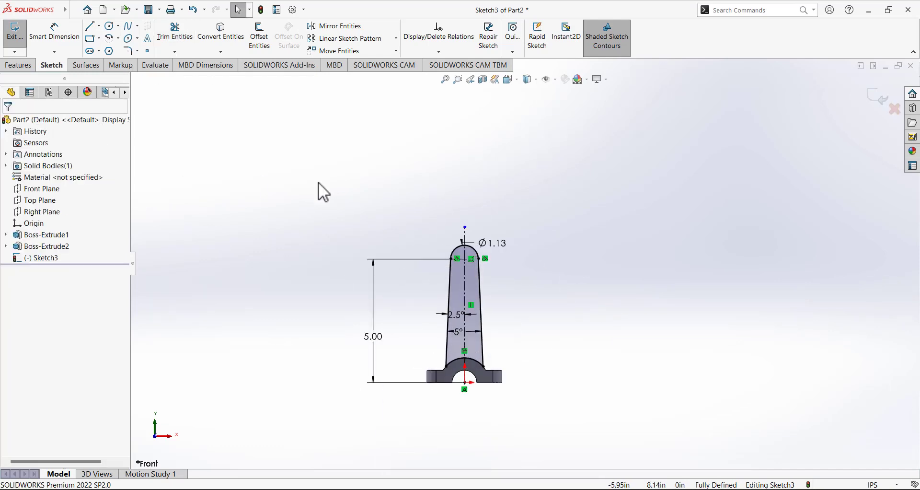
# Extrude the tapered, round-ended shank profile 0.25 in as a Mid Plane boss merged with the base.
pyautogui.click(15, 34)
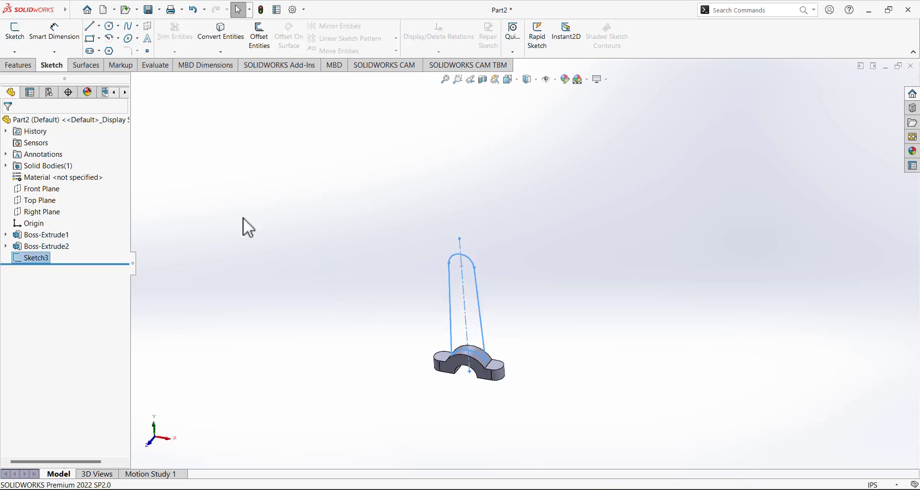
pyautogui.click(20, 66)
pyautogui.click(20, 36)
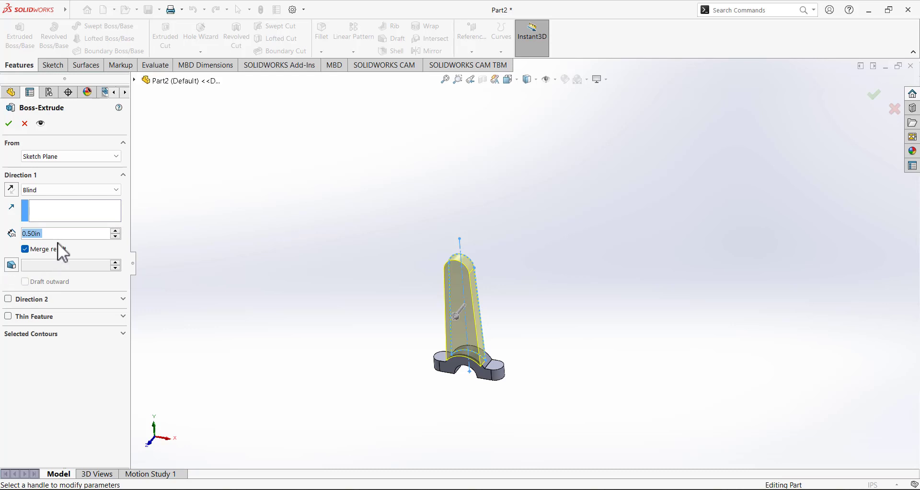
pyautogui.write('0.')
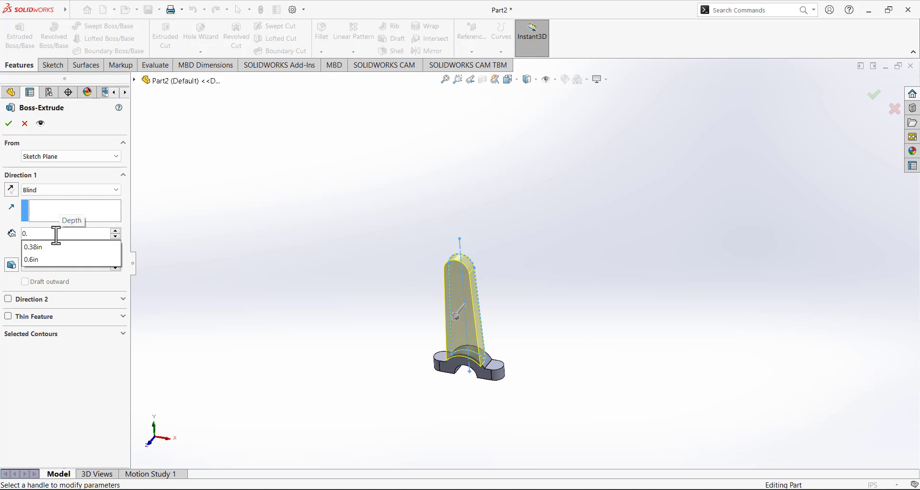
pyautogui.write('25in')
pyautogui.click(56, 187)
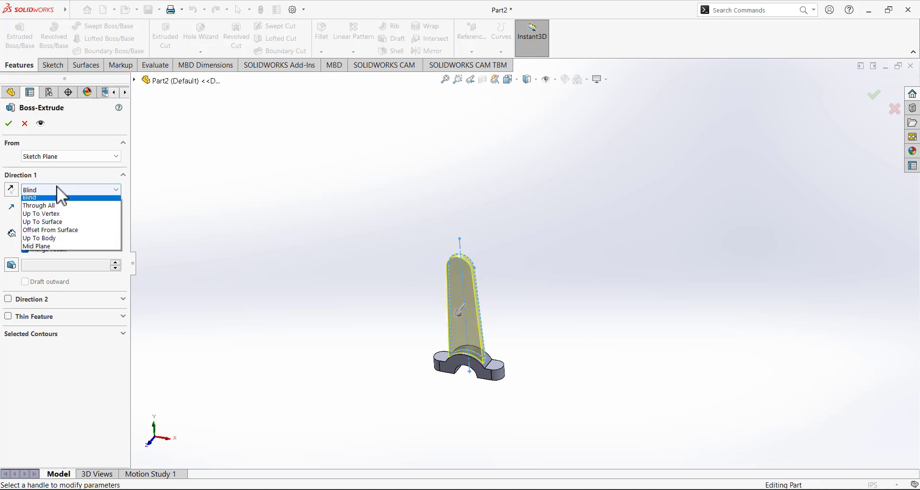
pyautogui.click(65, 248)
pyautogui.moveTo(560, 266); pyautogui.dragTo(441, 267, button='middle')
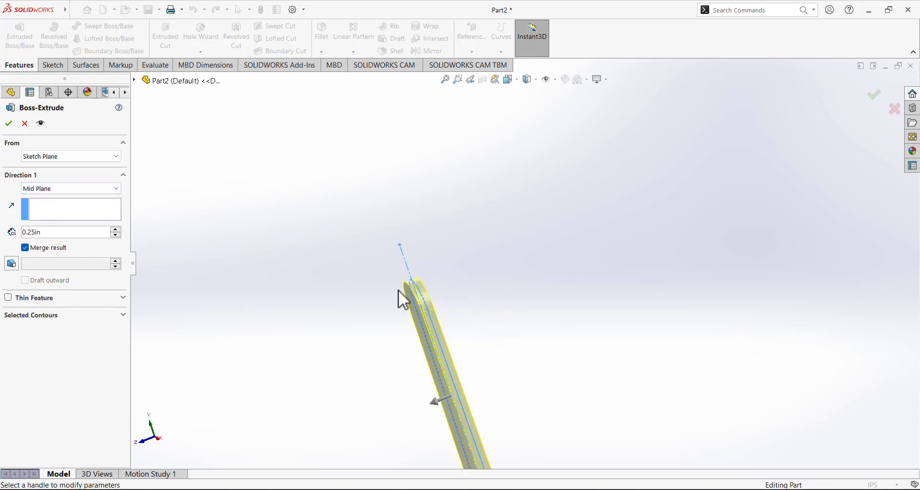
pyautogui.click(9, 124)
pyautogui.hotkey('ctrl', '1')
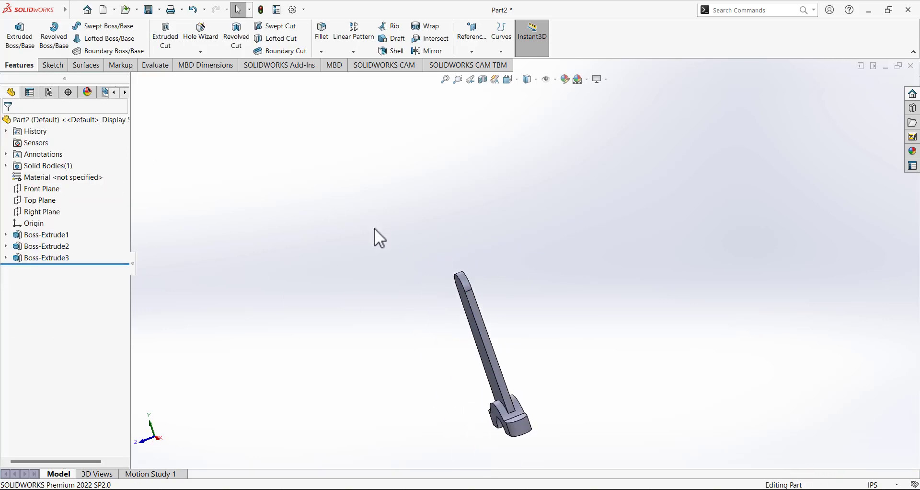
pyautogui.moveTo(471, 208); pyautogui.dragTo(421, 248, button='middle')
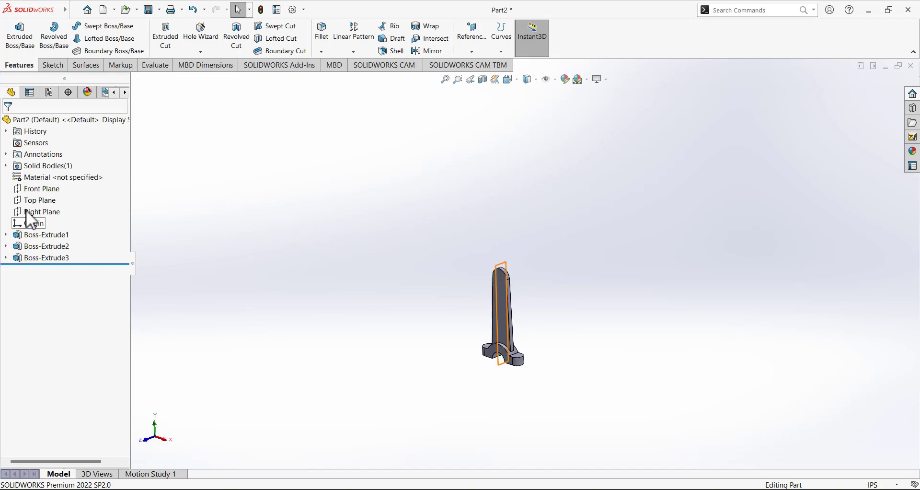
# On the Front Plane, sketch a circle concentric with the shank's rounded upper end and reaching the top of its arc.
pyautogui.click(42, 190)
pyautogui.click(52, 176)
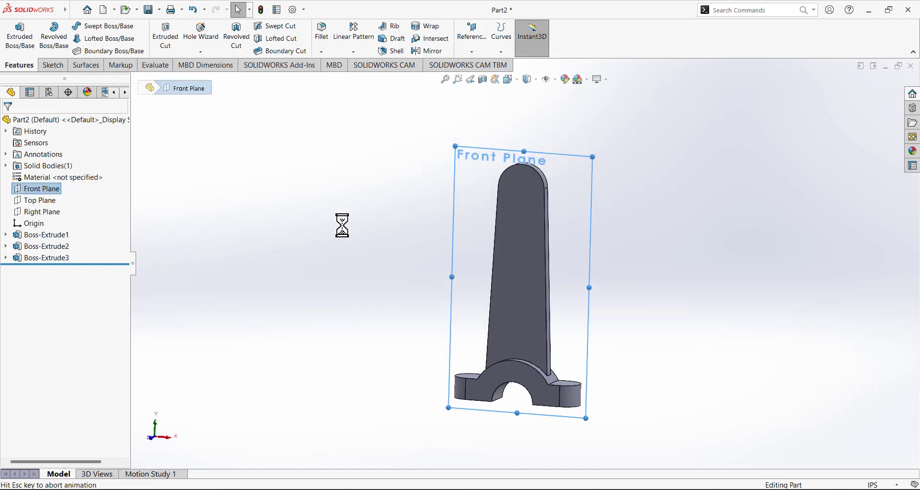
pyautogui.scroll(-3, 583, 131)
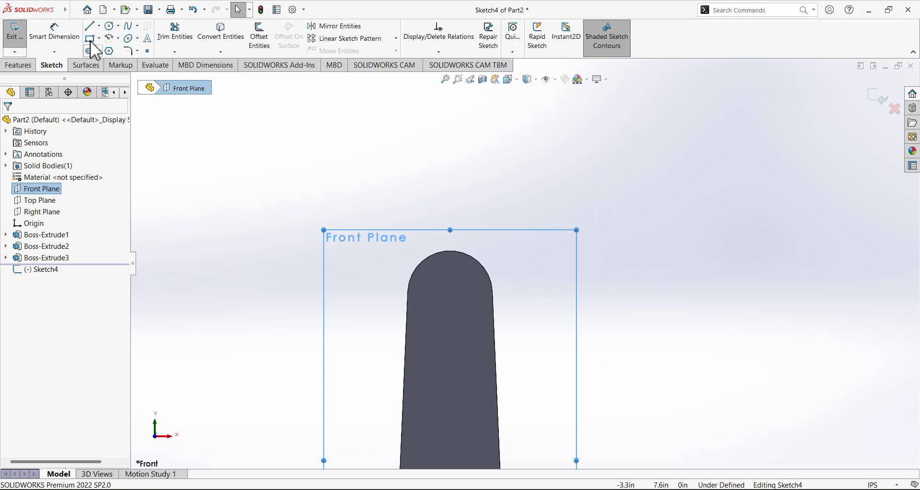
pyautogui.click(112, 27)
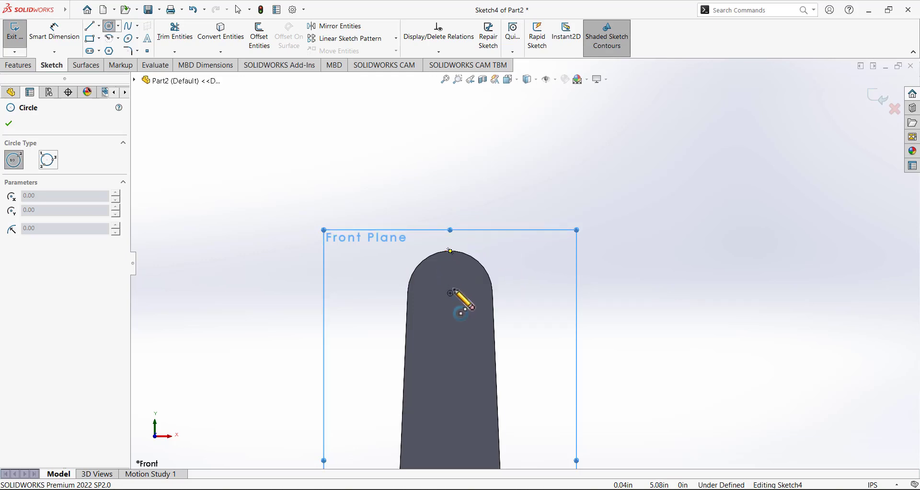
pyautogui.click(450, 293)
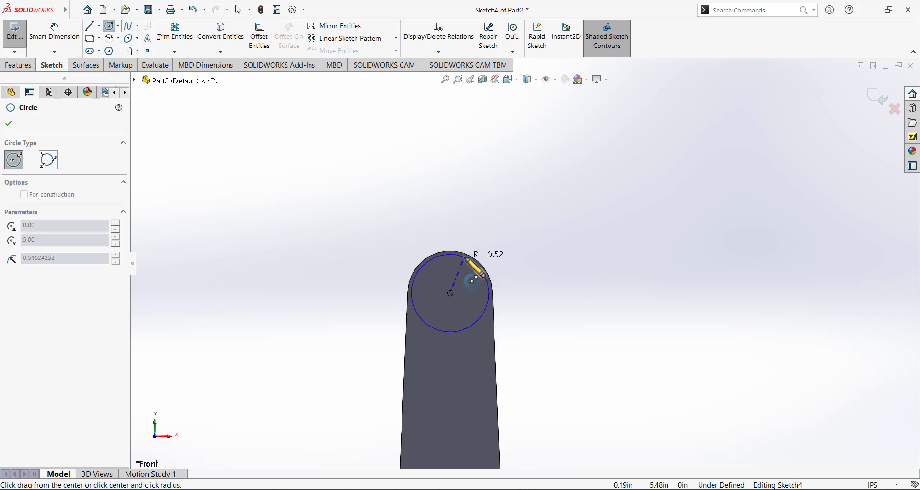
pyautogui.click(450, 251)
# Dimension the upper circle's diameter at 1.125 in.
pyautogui.click(54, 32)
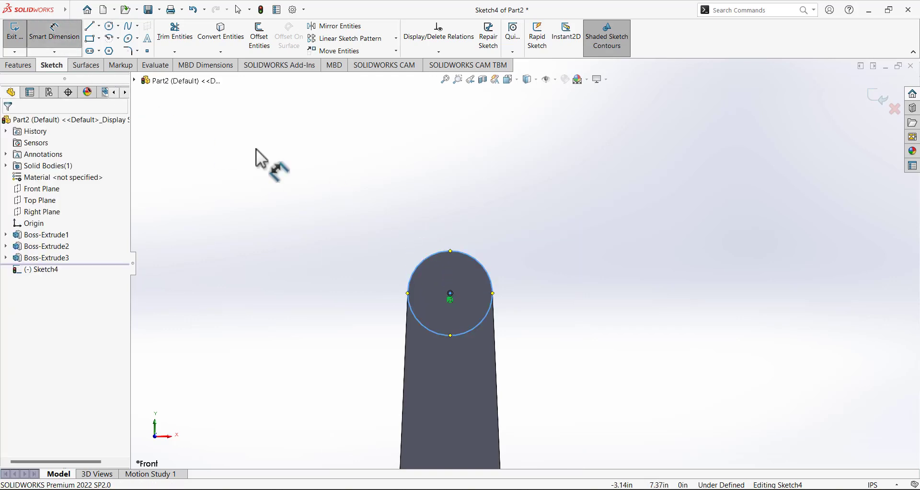
pyautogui.click(485, 322)
pyautogui.click(525, 244)
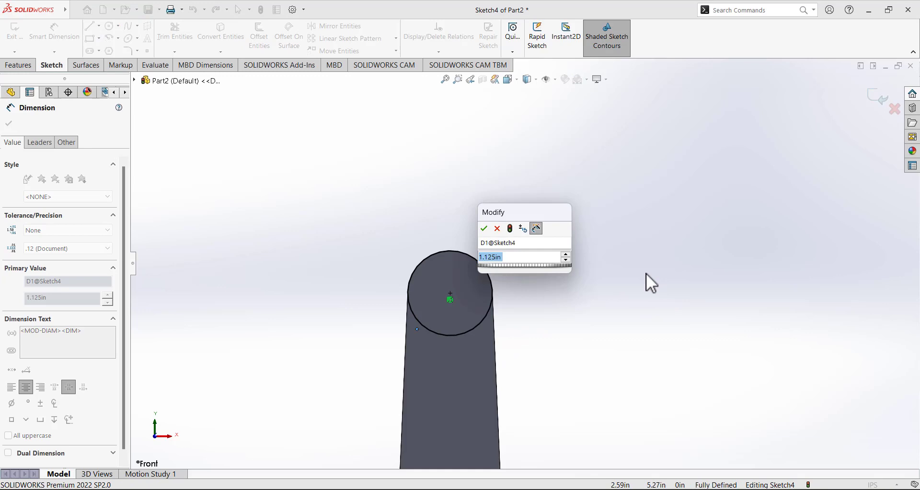
pyautogui.write('1.125')
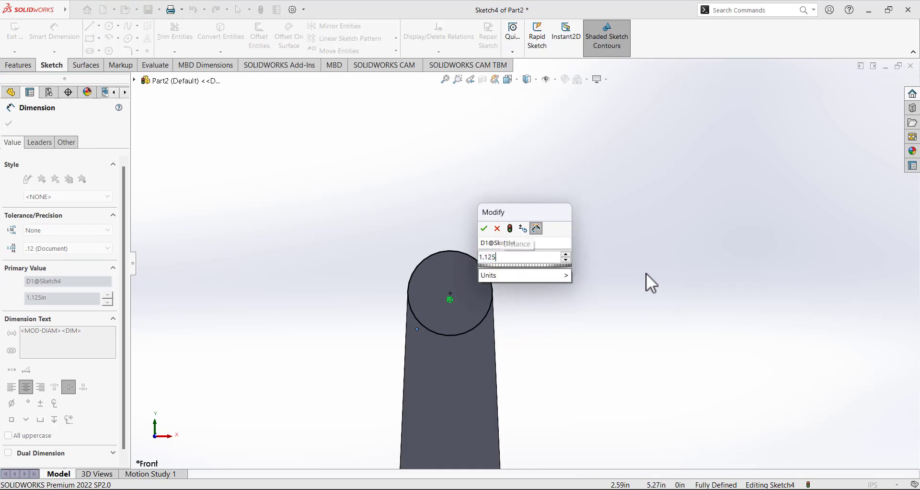
pyautogui.press('Return')
# Extrude the upper circle 0.50 in as a Mid Plane boss to form the rod's small-end eye.
pyautogui.moveTo(625, 275); pyautogui.dragTo(509, 309, button='middle')
pyautogui.scroll(-5, 486, 251)
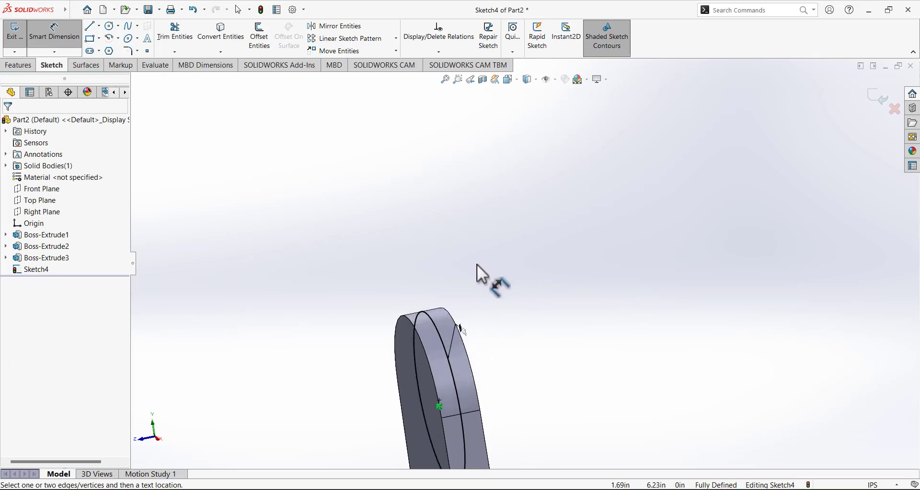
pyautogui.scroll(2, 478, 265)
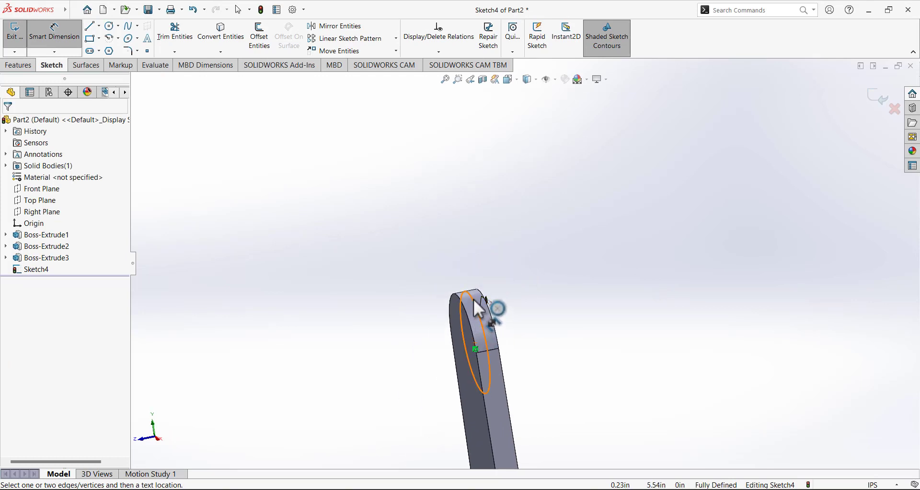
pyautogui.click(12, 38)
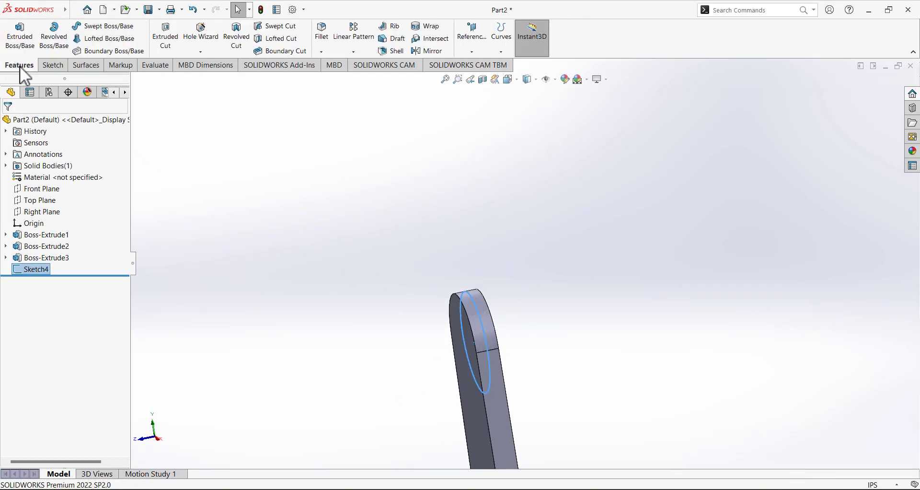
pyautogui.click(19, 48)
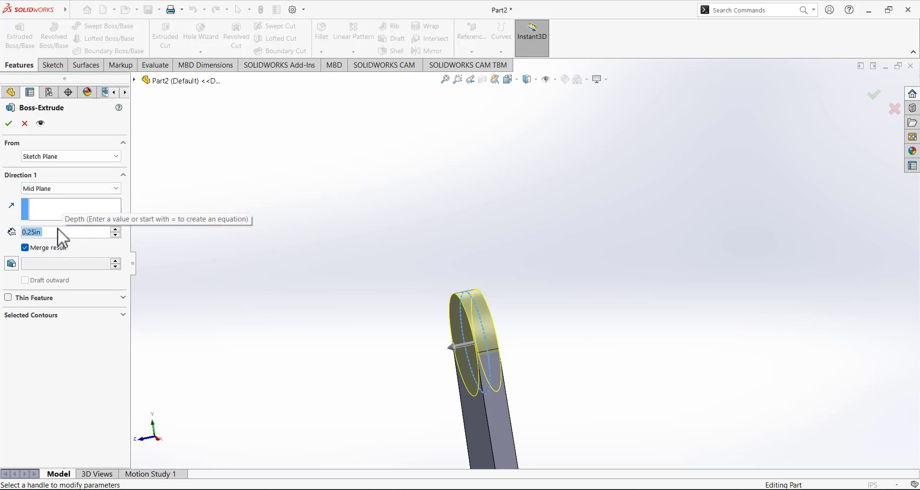
pyautogui.write('0.50')
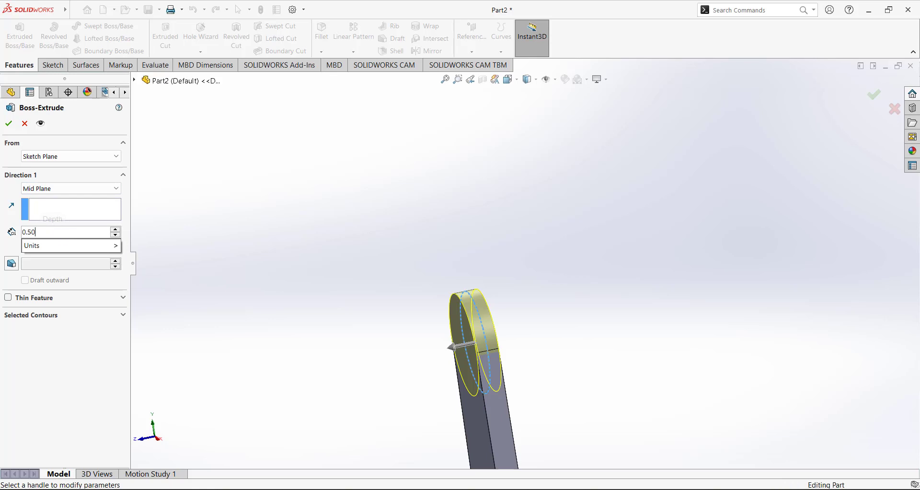
pyautogui.press('Return')
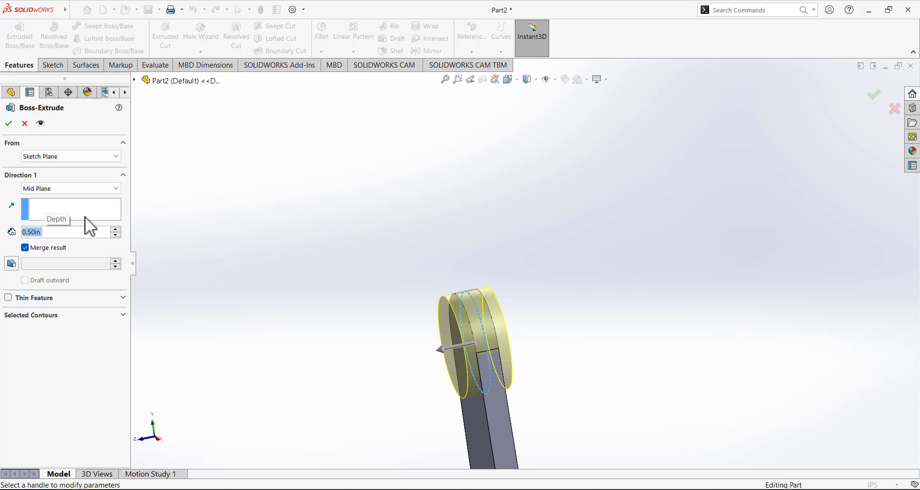
pyautogui.click(9, 124)
# Sketch a concentric circle about 0.81 in in diameter on the front face of the small-end boss.
pyautogui.moveTo(358, 233); pyautogui.dragTo(434, 268, button='middle')
pyautogui.click(59, 65)
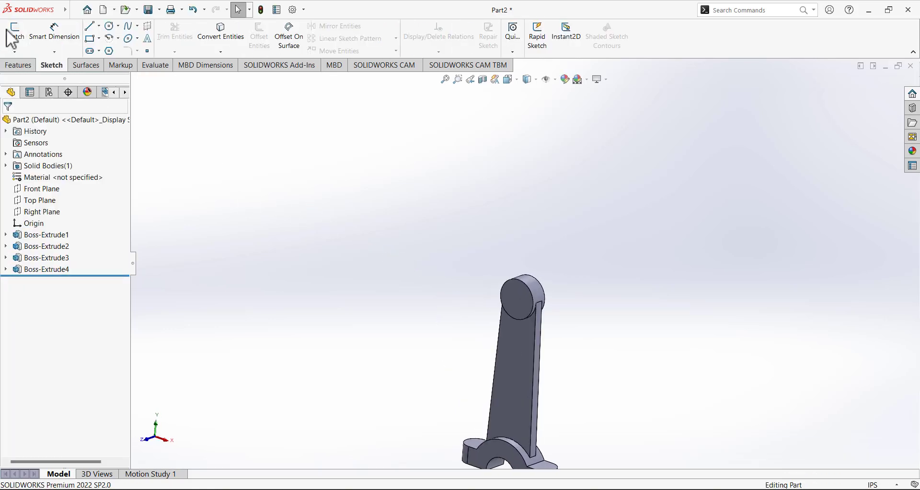
pyautogui.click(13, 32)
pyautogui.click(526, 306)
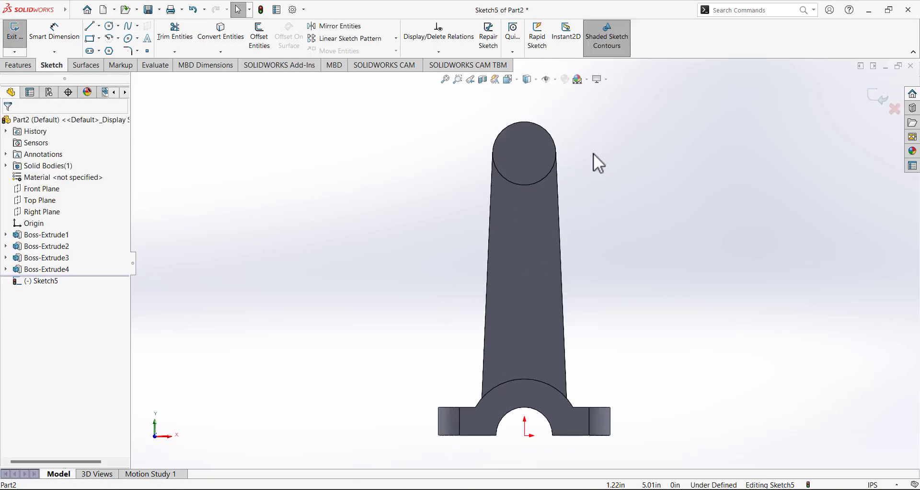
pyautogui.scroll(-3, 589, 144)
pyautogui.click(111, 26)
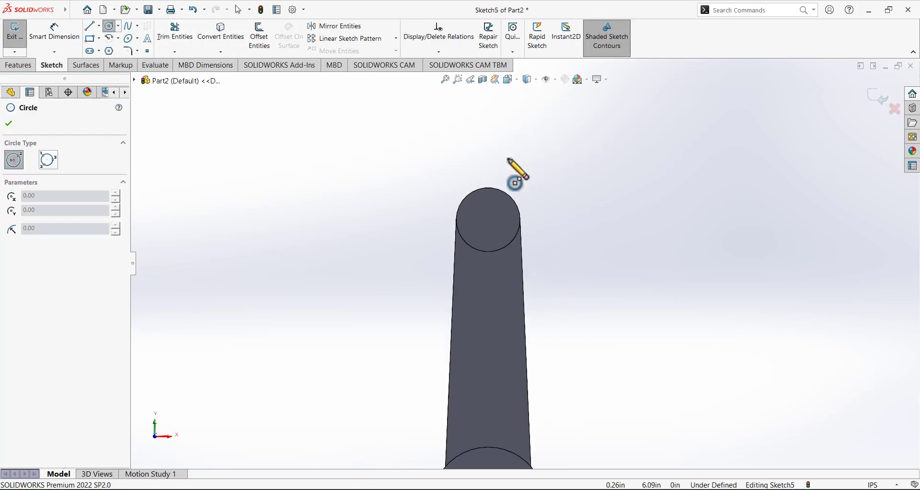
pyautogui.click(487, 221)
pyautogui.click(504, 203)
# Set the small-end hole circle's diameter to 0.75 in.
pyautogui.click(54, 31)
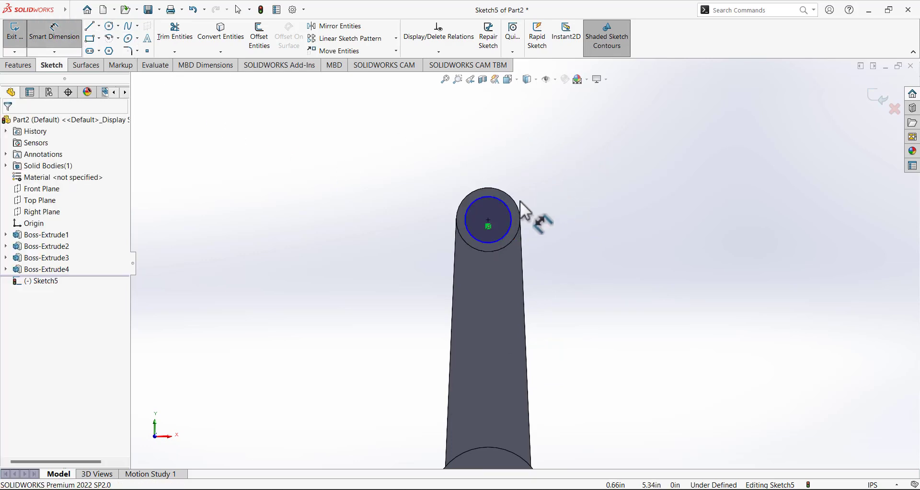
pyautogui.click(501, 200)
pyautogui.click(570, 137)
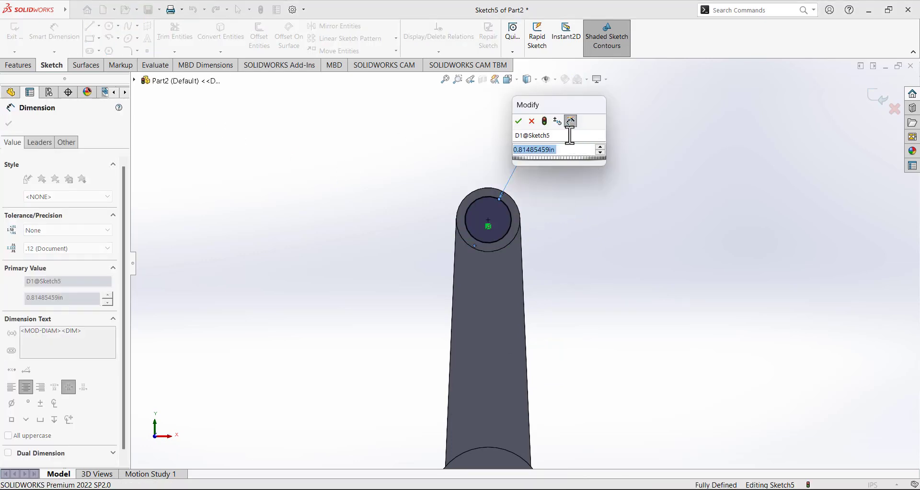
pyautogui.write('.75')
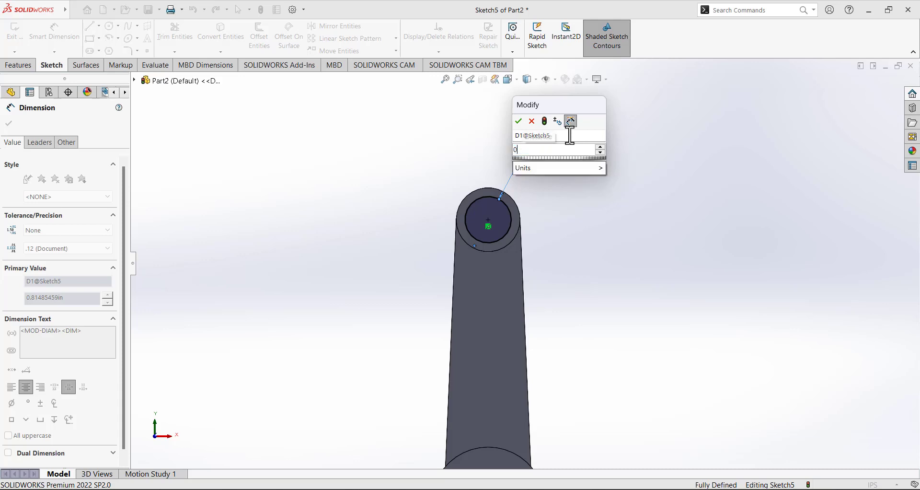
pyautogui.press('Return')
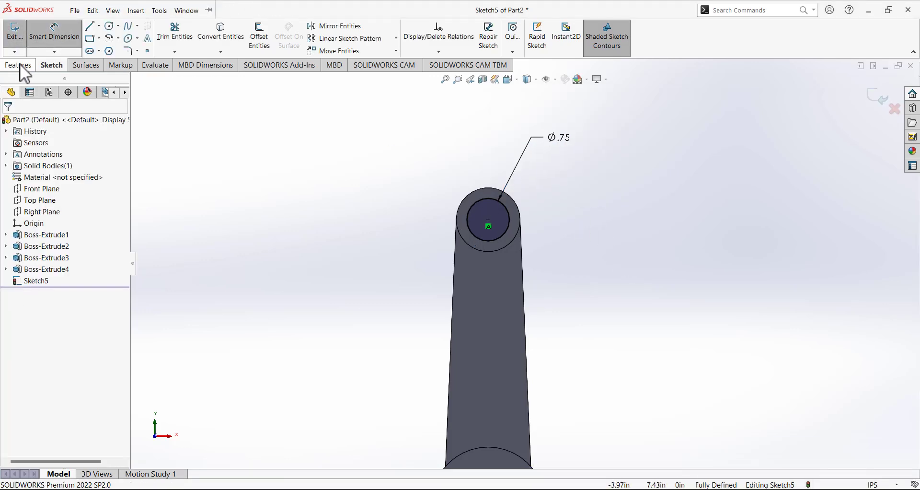
# Cut the hole circle Through All in the small-end boss and display the model in isometric view.
pyautogui.click(19, 65)
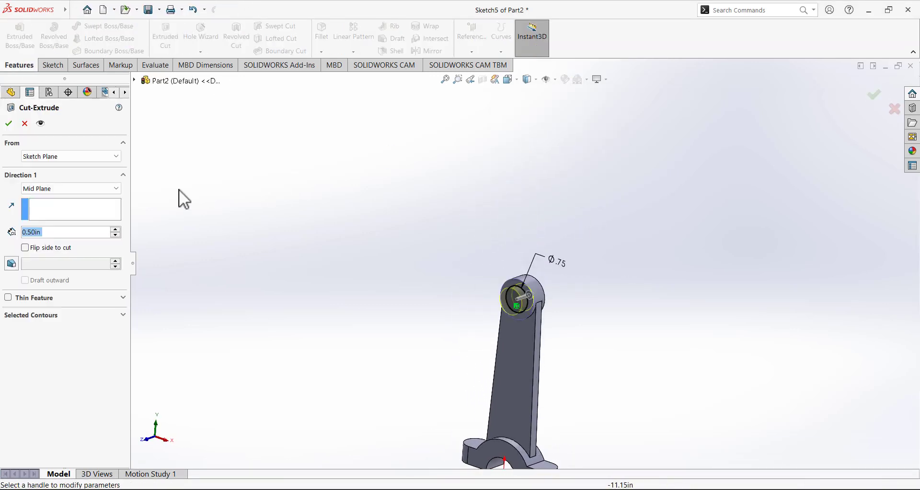
pyautogui.click(53, 187)
pyautogui.click(54, 207)
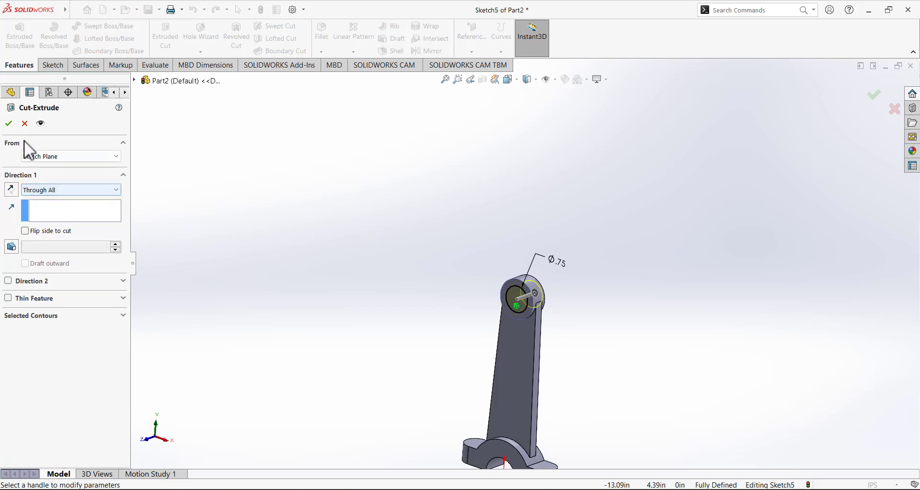
pyautogui.click(9, 123)
pyautogui.moveTo(381, 229); pyautogui.dragTo(546, 220, button='middle')
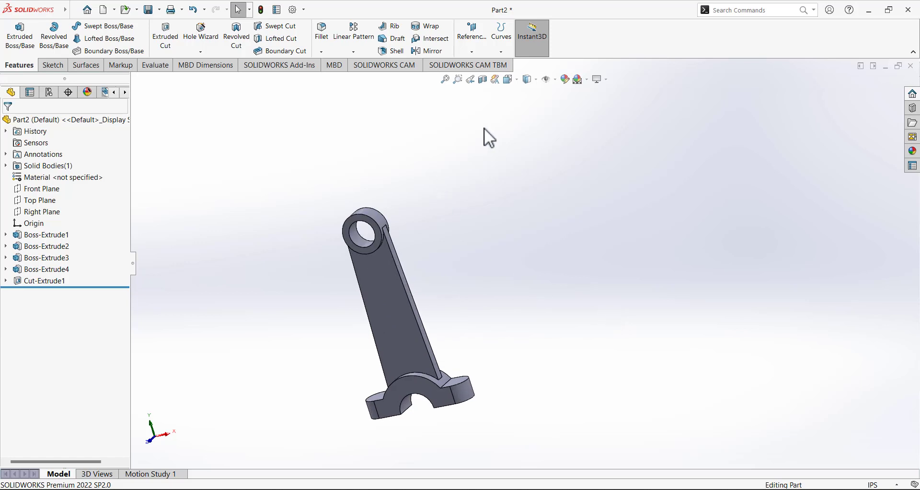
pyautogui.click(511, 79)
pyautogui.click(555, 126)
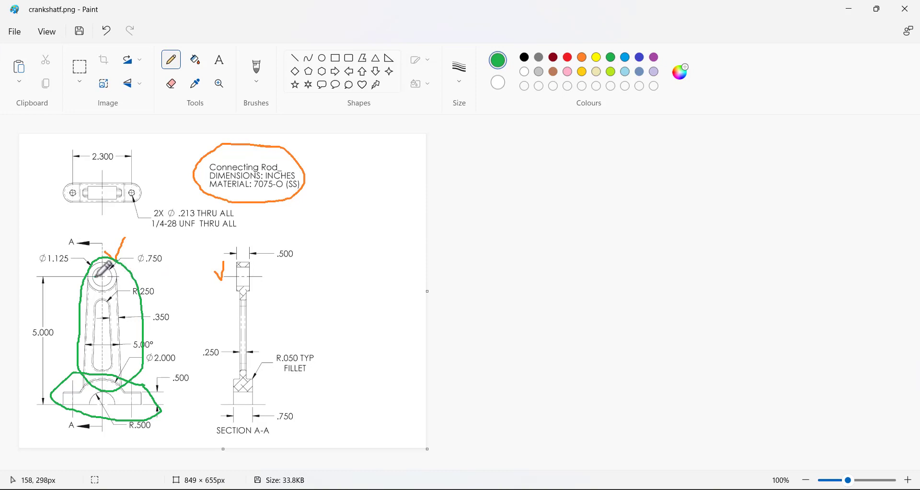
# In the Paint drawing, mark the small-end eye as done, outline the shank pocket and its edge offset, and circle the .350 dimension.
pyautogui.moveTo(95, 277)
pyautogui.mouseDown()
pyautogui.moveTo(111, 268)
pyautogui.moveTo(103, 260)
pyautogui.moveTo(93, 288)
pyautogui.moveTo(117, 269)
pyautogui.moveTo(98, 260)
pyautogui.mouseUp()
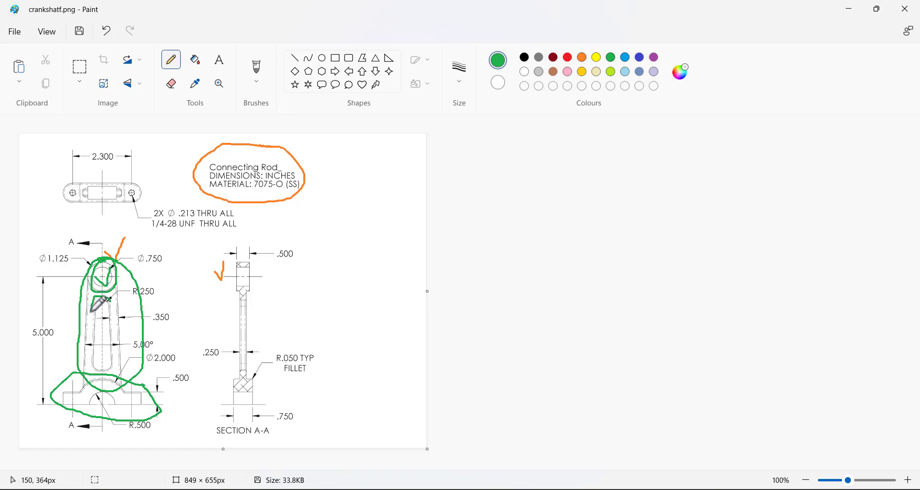
pyautogui.moveTo(92, 311)
pyautogui.mouseDown()
pyautogui.moveTo(95, 373)
pyautogui.moveTo(117, 377)
pyautogui.moveTo(105, 278)
pyautogui.mouseUp()
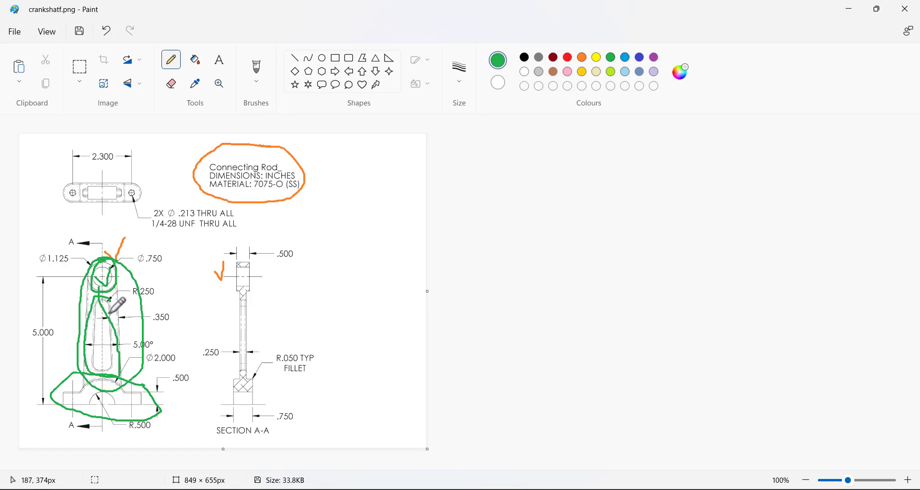
pyautogui.moveTo(109, 313)
pyautogui.mouseDown()
pyautogui.moveTo(112, 335)
pyautogui.moveTo(117, 309)
pyautogui.moveTo(119, 330)
pyautogui.moveTo(164, 329)
pyautogui.moveTo(172, 307)
pyautogui.mouseUp()
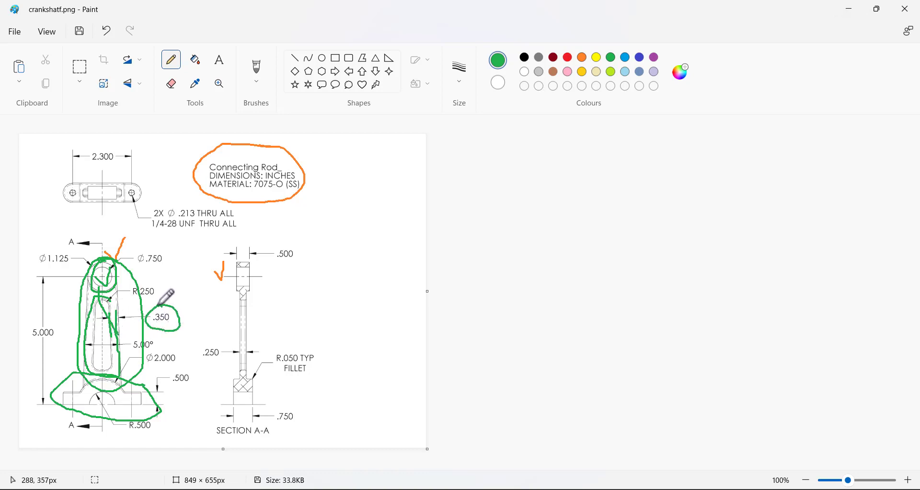
pyautogui.click(849, 10)
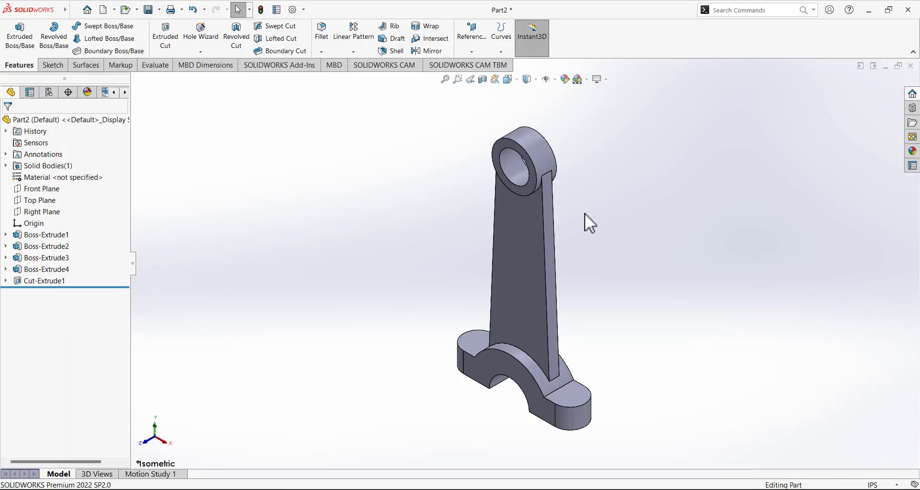
# Start a sketch on the shank's front face and select its four boundary edges for a 0.35 in Offset Entities.
pyautogui.click(52, 65)
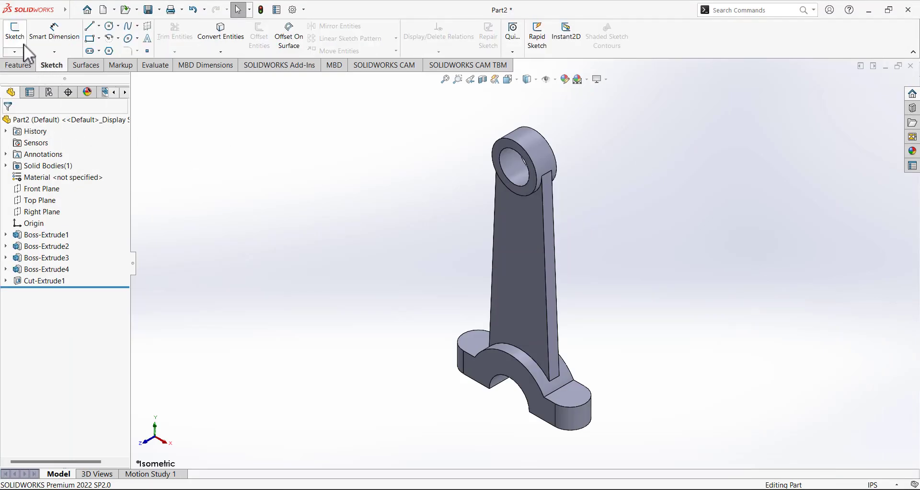
pyautogui.click(22, 42)
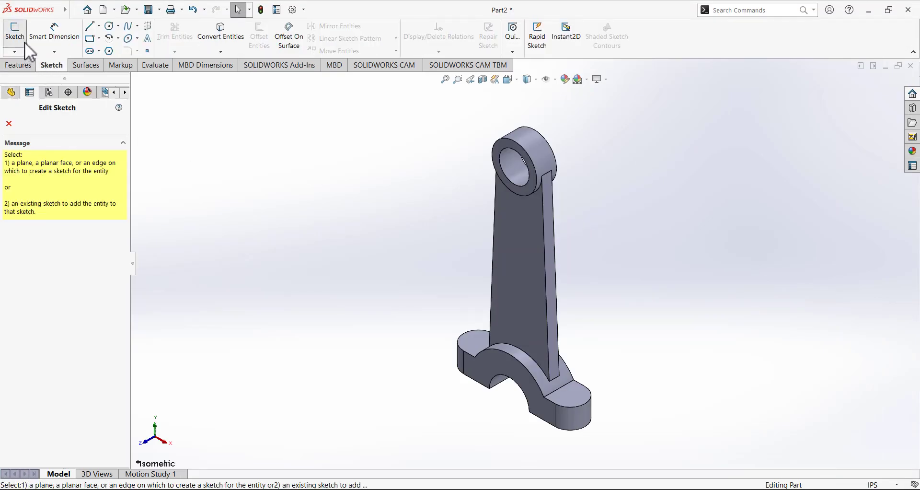
pyautogui.click(525, 268)
pyautogui.scroll(-2, 657, 213)
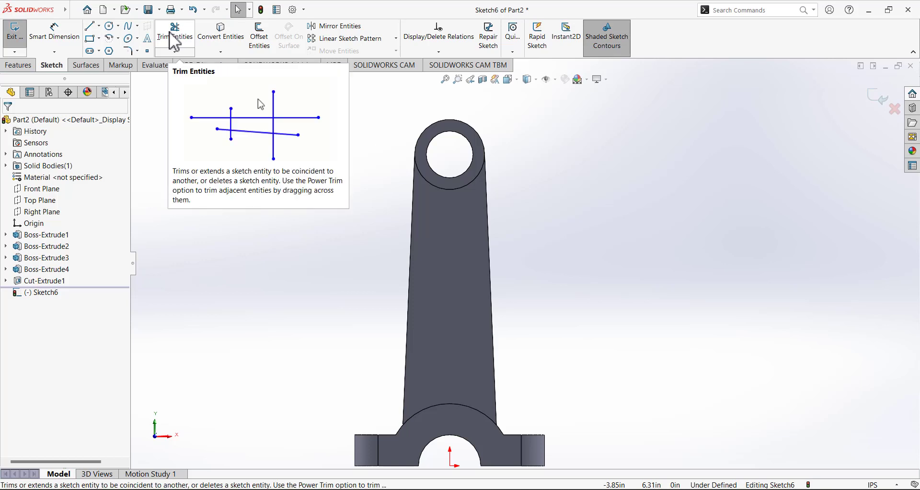
pyautogui.click(258, 42)
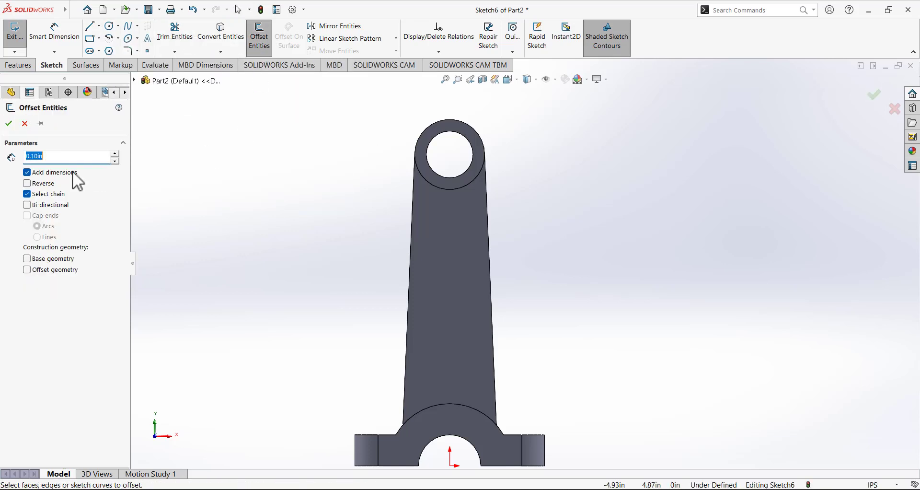
pyautogui.write('.350')
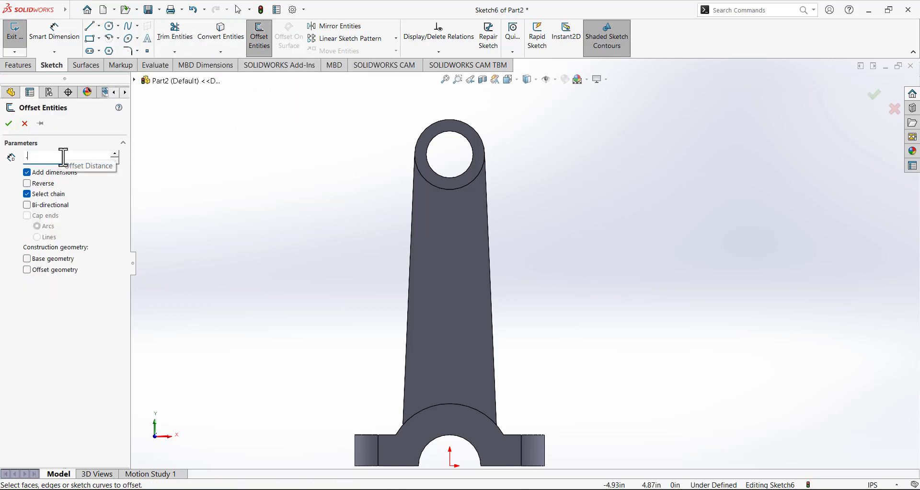
pyautogui.click(443, 189)
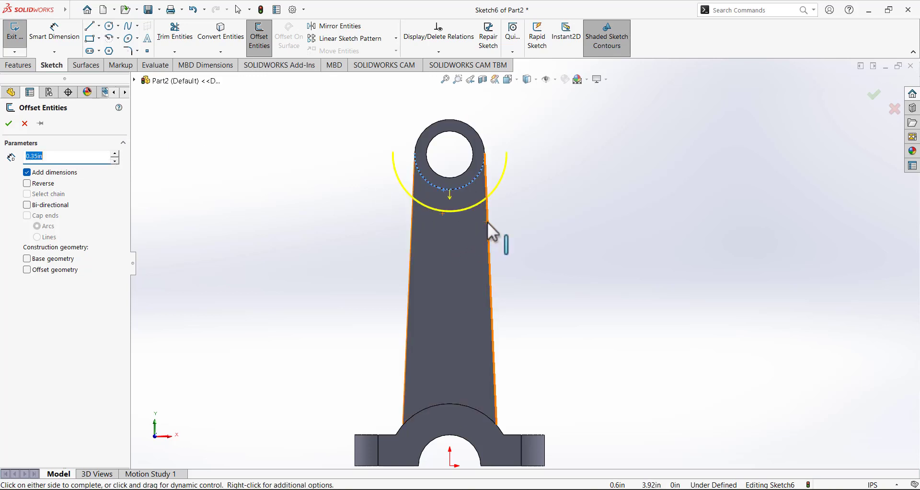
pyautogui.click(413, 252)
pyautogui.click(470, 404)
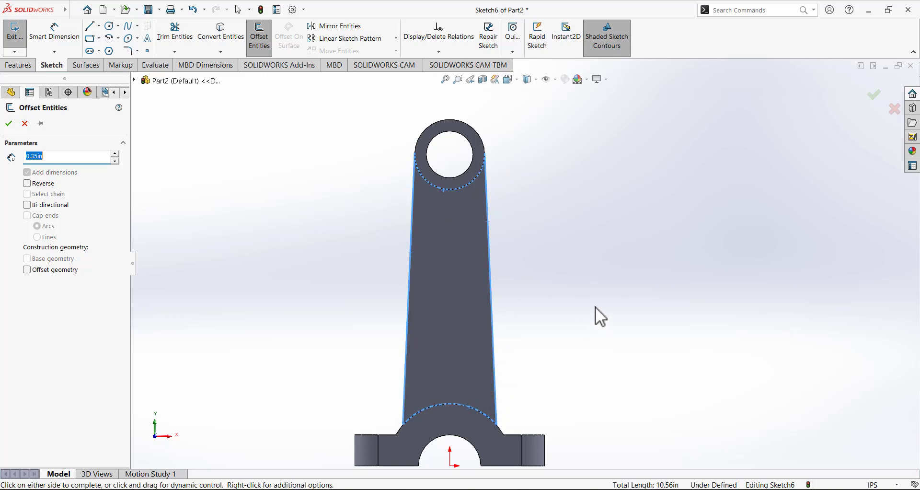
# Reverse the offset so the pocket outline lies inside the shank face, and accept it.
pyautogui.click(27, 184)
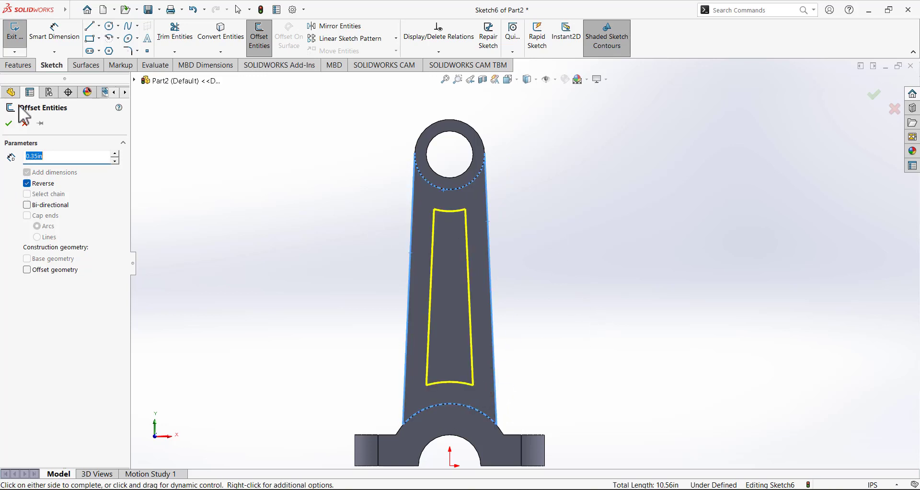
pyautogui.click(26, 184)
pyautogui.scroll(5, 571, 239)
pyautogui.scroll(-4, 487, 244)
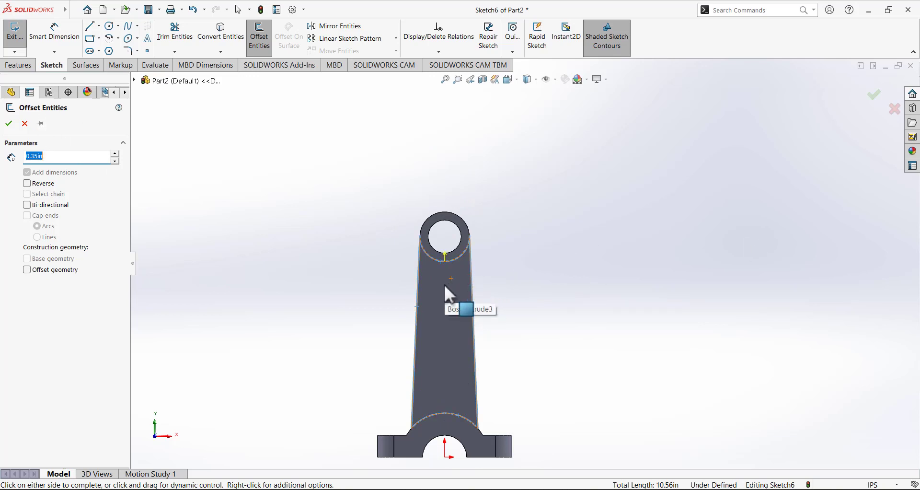
pyautogui.click(474, 283)
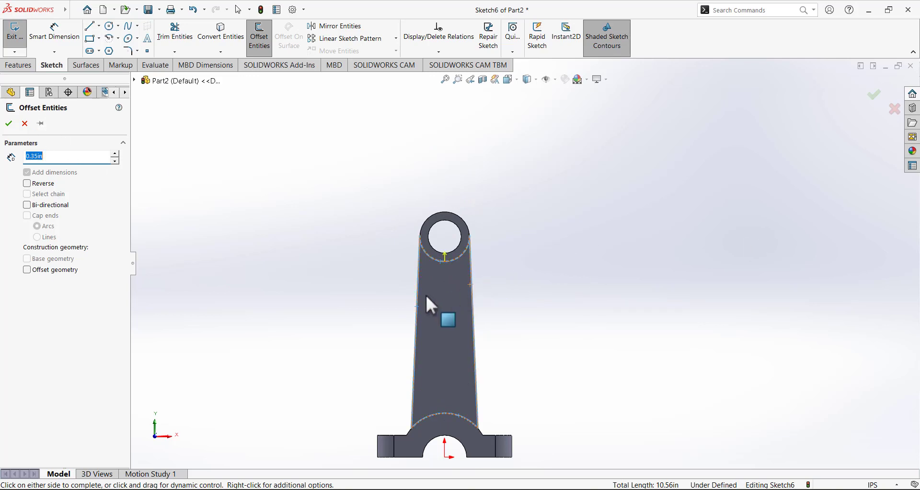
pyautogui.click(27, 184)
pyautogui.click(8, 124)
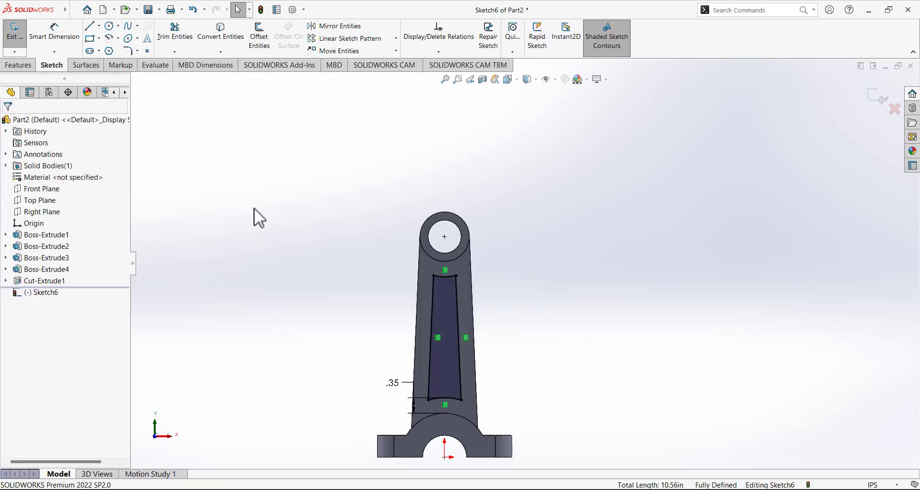
# Close the pocket sketch and cut its outline Through All in the shank.
pyautogui.scroll(4, 525, 268)
pyautogui.scroll(-4, 386, 258)
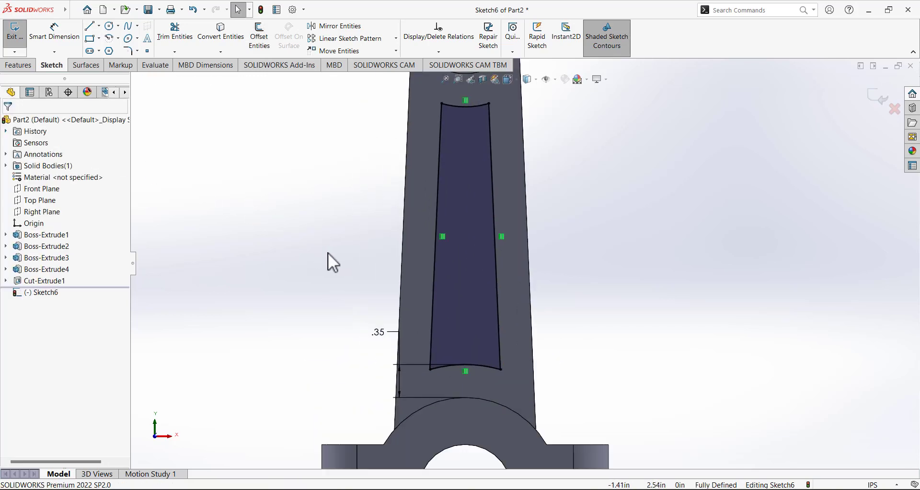
pyautogui.scroll(2, 364, 237)
pyautogui.moveTo(366, 238); pyautogui.dragTo(354, 220, button='middle')
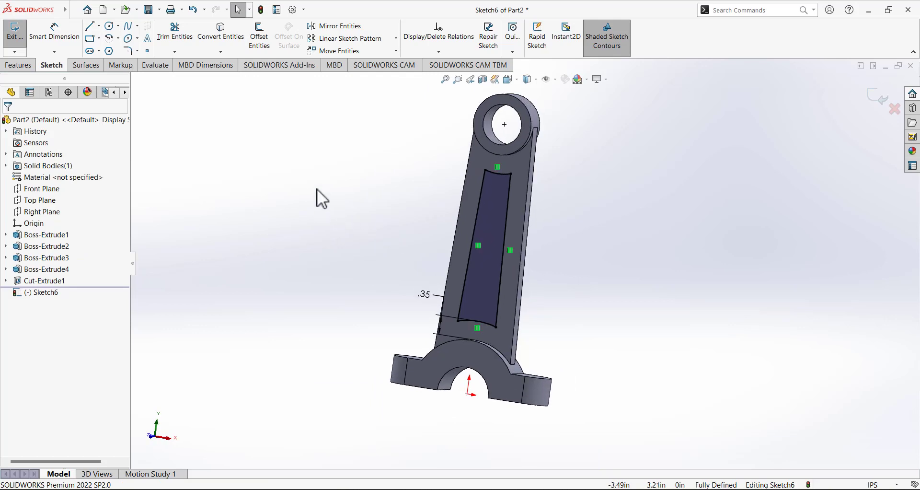
pyautogui.click(16, 37)
pyautogui.click(20, 65)
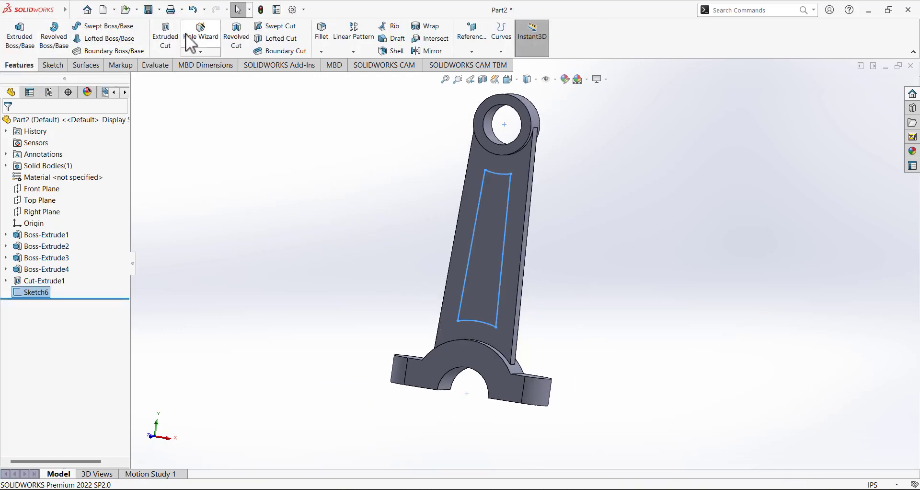
pyautogui.click(165, 36)
pyautogui.click(60, 189)
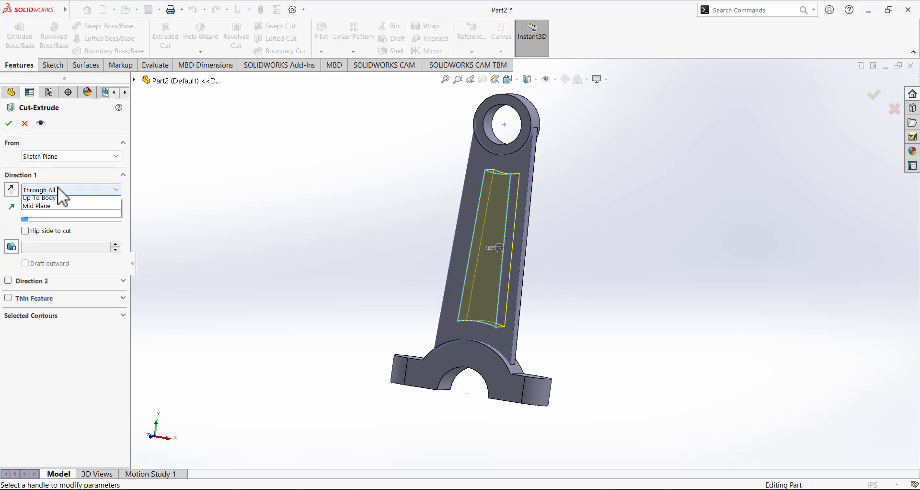
pyautogui.click(57, 208)
pyautogui.click(9, 124)
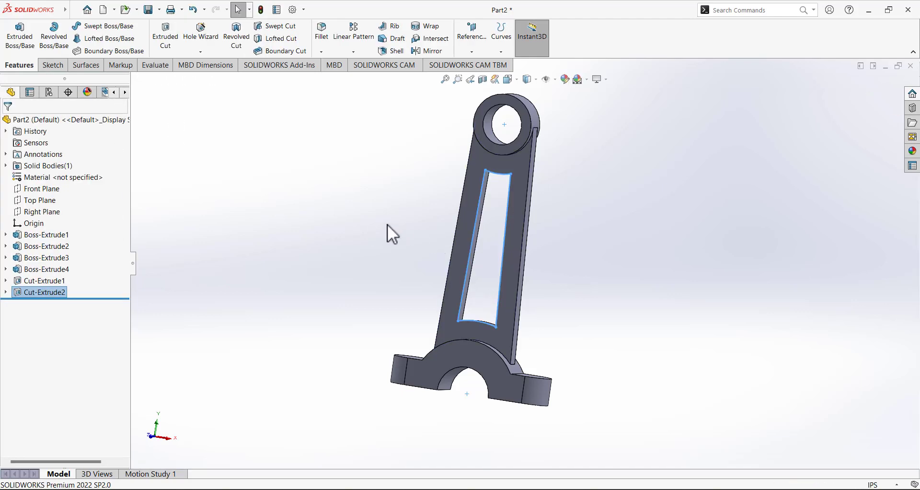
# Start a Fillet with a 0.25 in radius and select the two upper inner corner edges of the shank pocket.
pyautogui.moveTo(378, 230); pyautogui.dragTo(375, 260, button='middle')
pyautogui.click(330, 53)
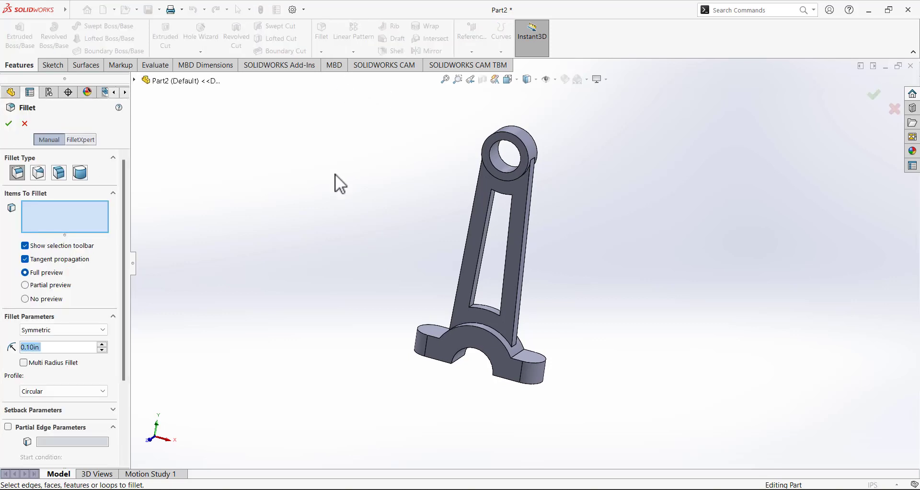
pyautogui.moveTo(334, 189); pyautogui.dragTo(307, 206, button='middle')
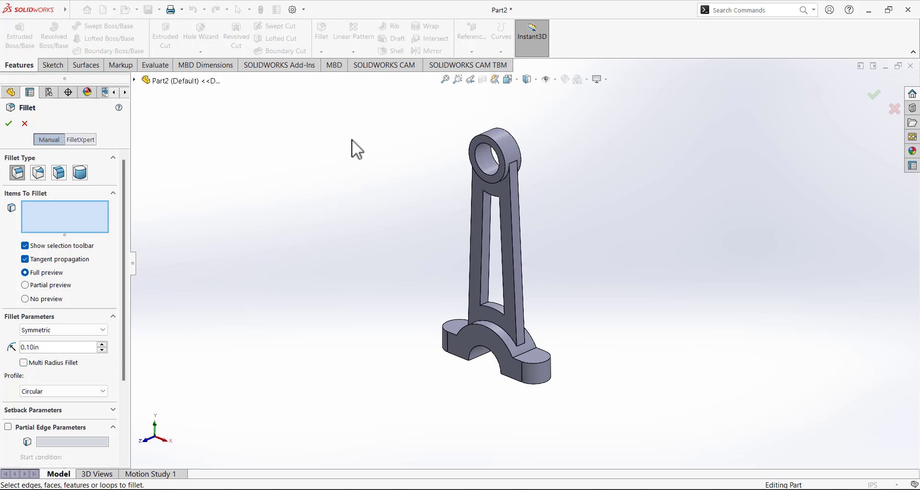
pyautogui.click(50, 347)
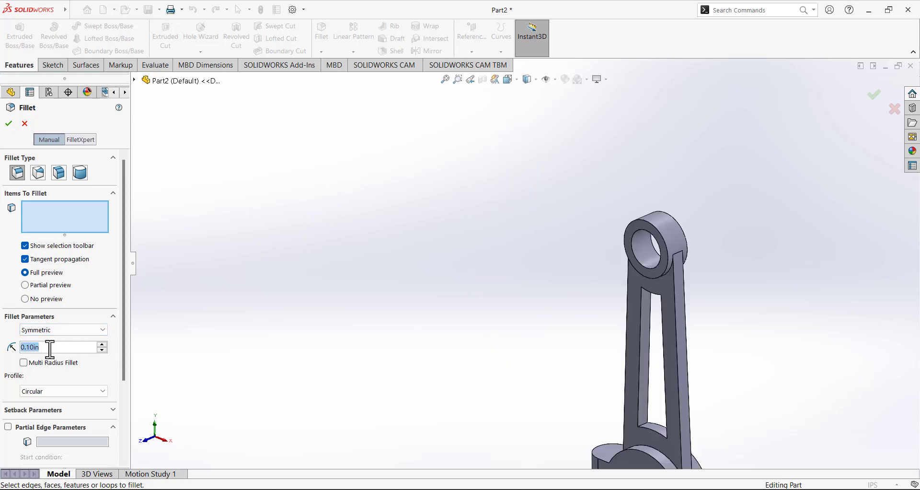
pyautogui.write('0.25')
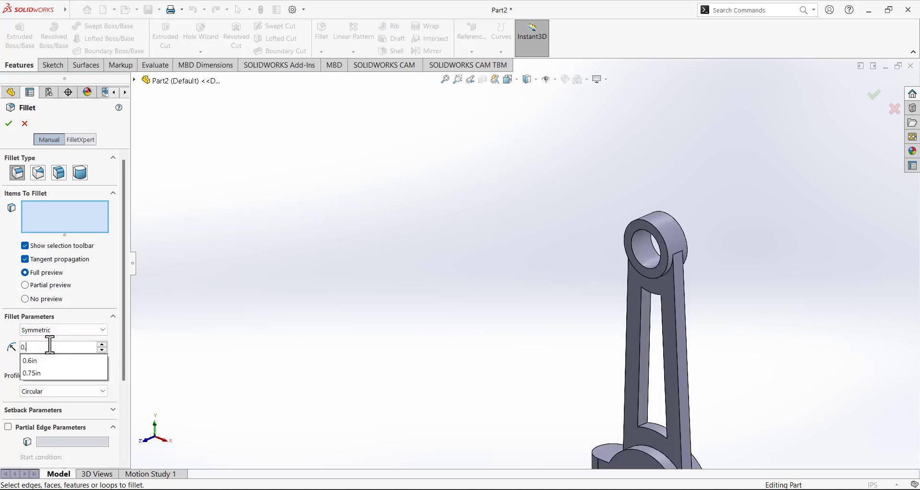
pyautogui.click(58, 226)
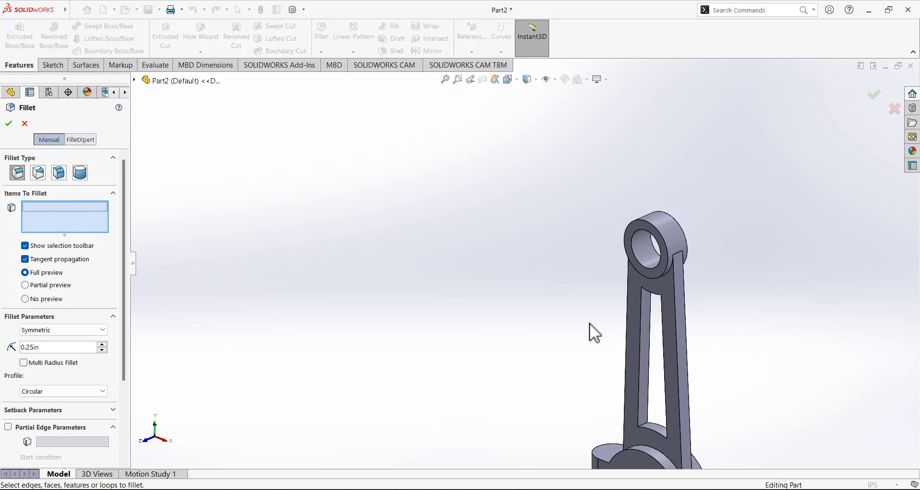
pyautogui.scroll(-5, 639, 274)
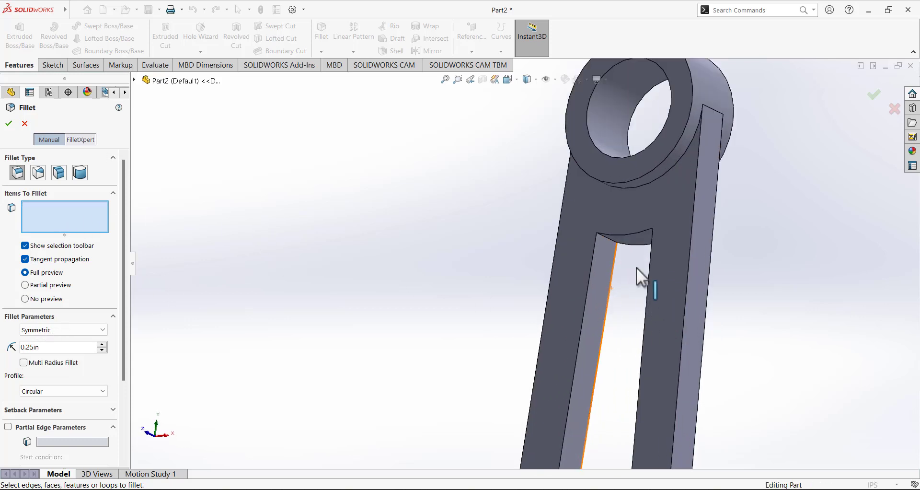
pyautogui.click(610, 247)
pyautogui.moveTo(643, 324); pyautogui.dragTo(661, 249, button='middle')
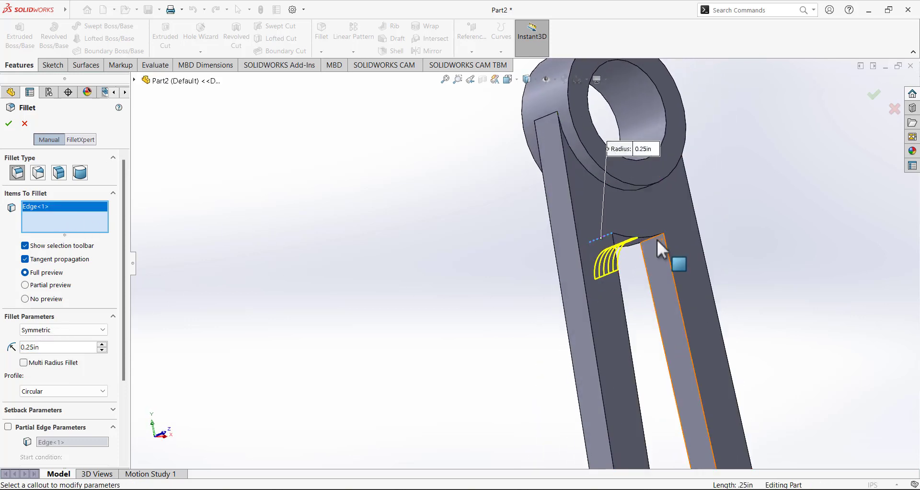
pyautogui.moveTo(642, 298); pyautogui.dragTo(469, 445, button='middle')
pyautogui.click(633, 243)
pyautogui.scroll(4, 633, 243)
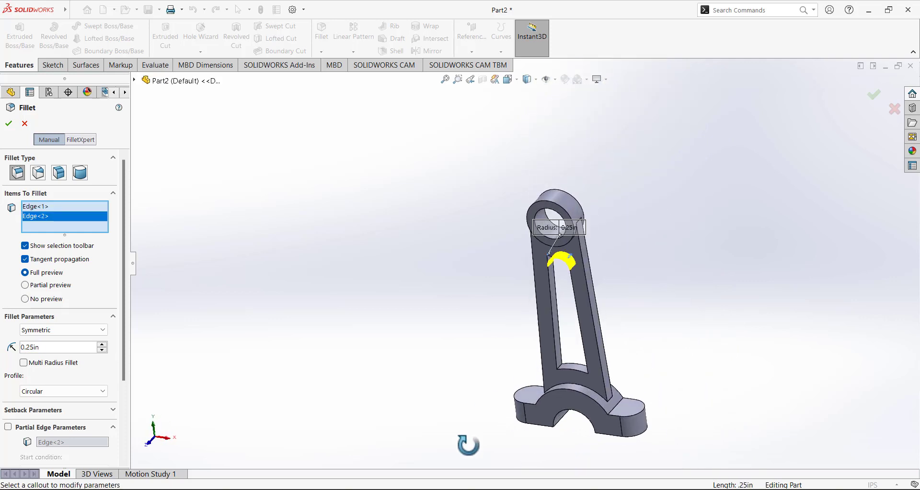
# Add the two lower inner corner edges of the shank pocket to the fillet and apply it.
pyautogui.scroll(-5, 569, 353)
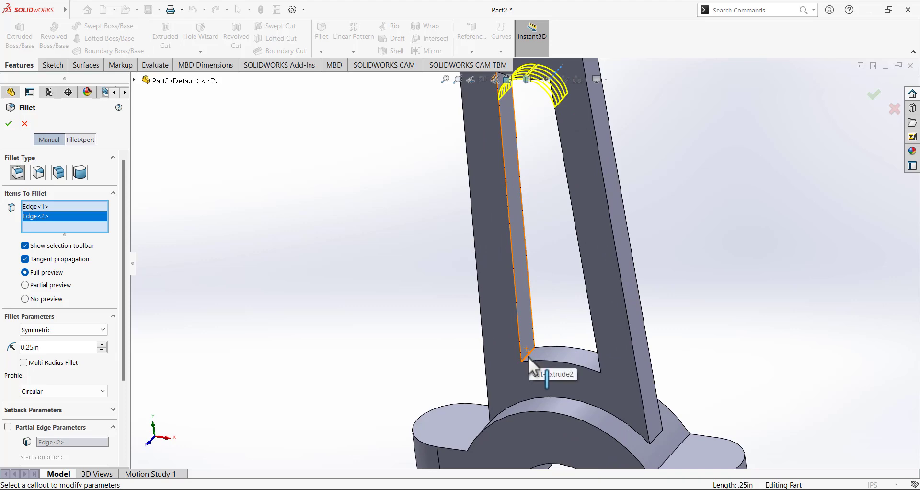
pyautogui.click(528, 355)
pyautogui.moveTo(528, 356); pyautogui.dragTo(555, 349, button='middle')
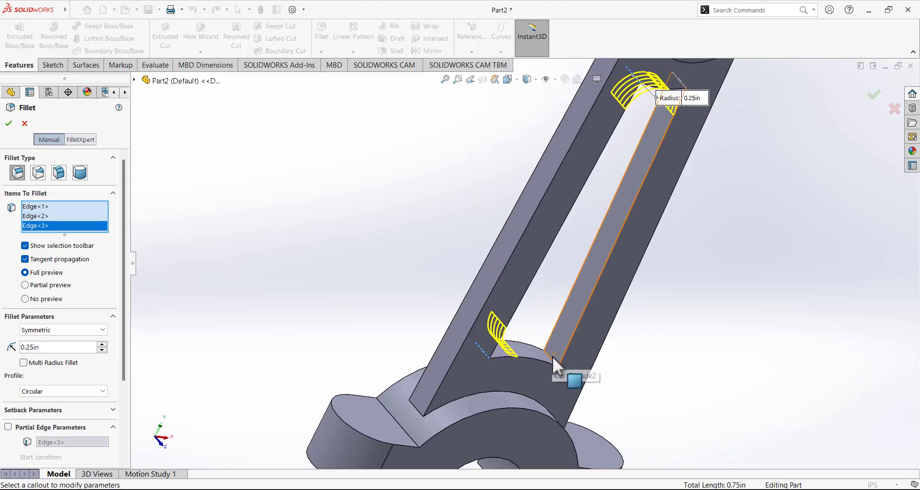
pyautogui.click(552, 356)
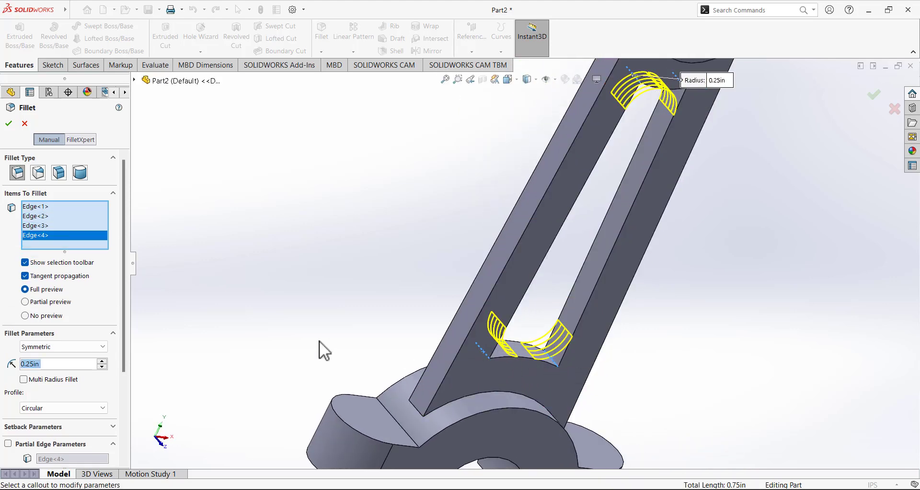
pyautogui.click(9, 124)
# Sketch a circle about 0.41 in in diameter on the top face of the left base ear, concentric with its rounded end.
pyautogui.press('f')
pyautogui.moveTo(341, 243); pyautogui.dragTo(334, 201, button='middle')
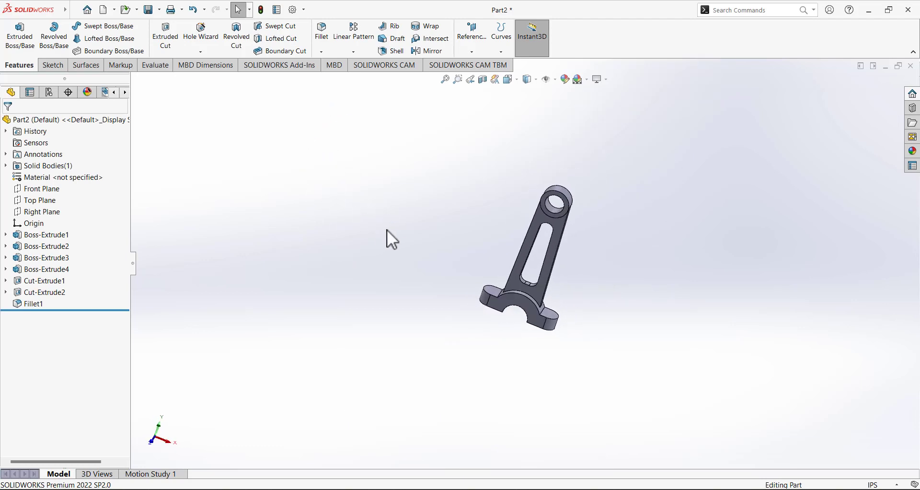
pyautogui.moveTo(503, 322); pyautogui.dragTo(564, 279, button='middle')
pyautogui.scroll(-3, 565, 284)
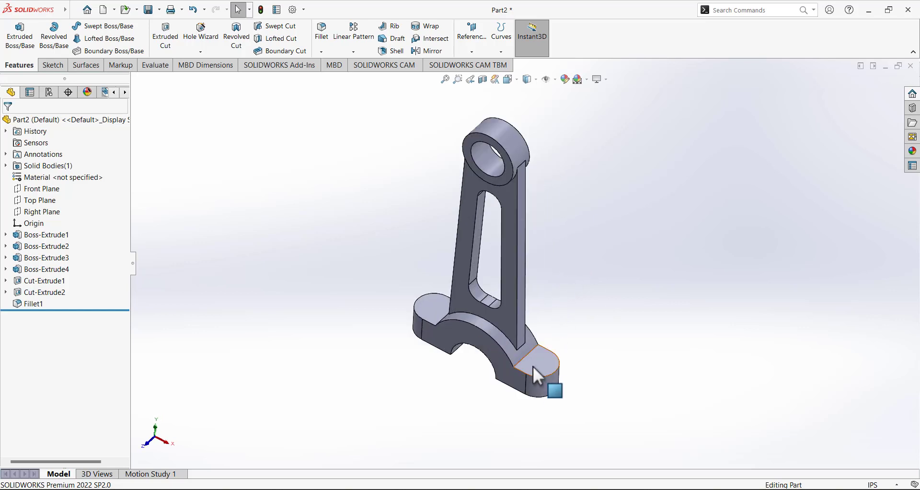
pyautogui.click(52, 65)
pyautogui.click(15, 33)
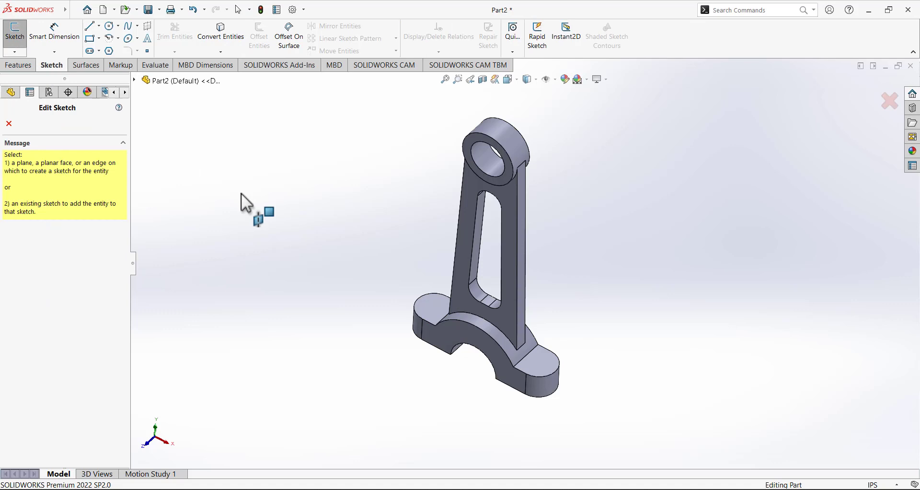
pyautogui.click(408, 307)
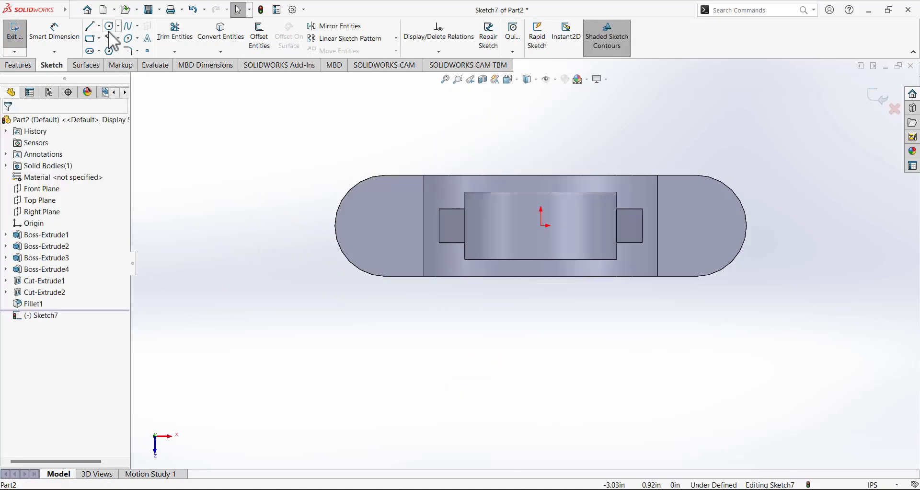
pyautogui.click(110, 26)
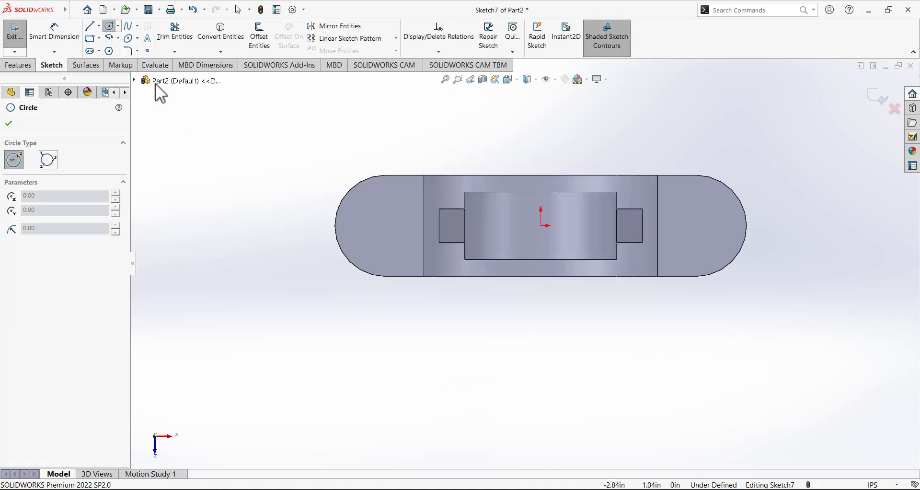
pyautogui.click(386, 226)
pyautogui.click(405, 206)
# Set the diameter of the circle on the left base ear to 0.213 in.
pyautogui.click(77, 41)
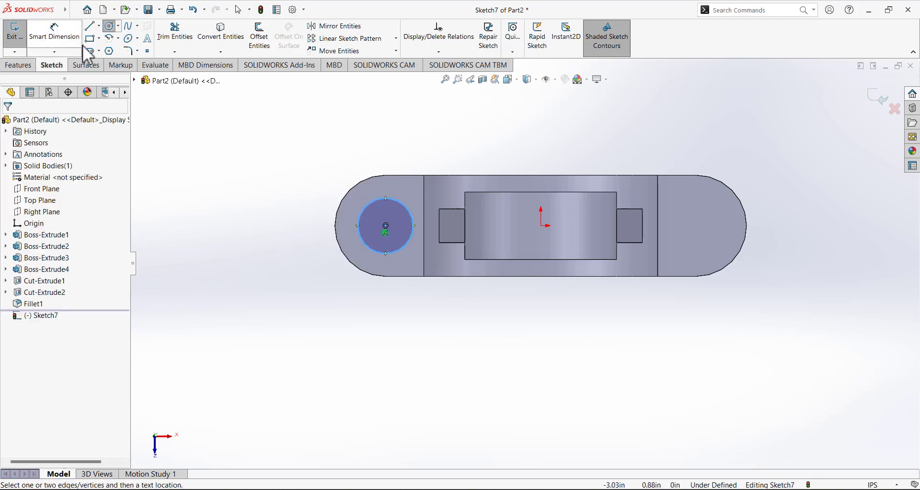
pyautogui.click(368, 200)
pyautogui.click(268, 189)
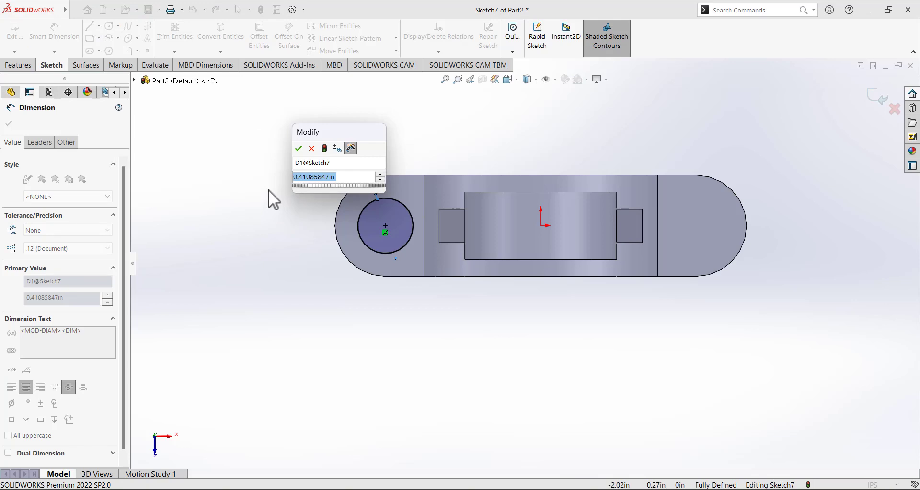
pyautogui.write('0.213')
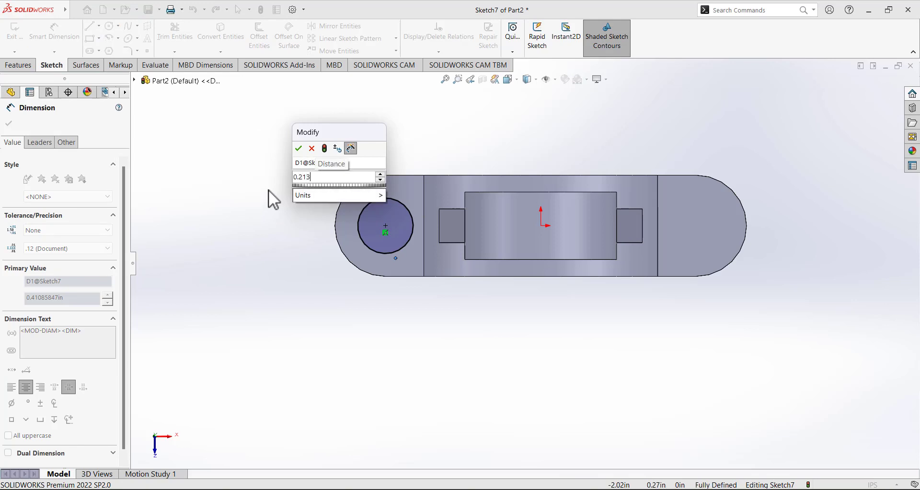
pyautogui.press('Return')
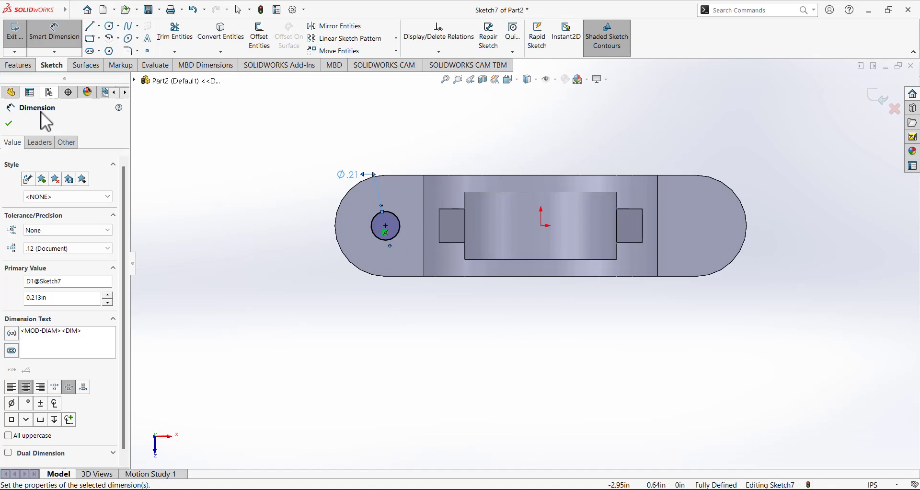
pyautogui.click(9, 123)
# Close the hole sketch and cut the circle Through All in the left base ear.
pyautogui.click(14, 32)
pyautogui.click(19, 65)
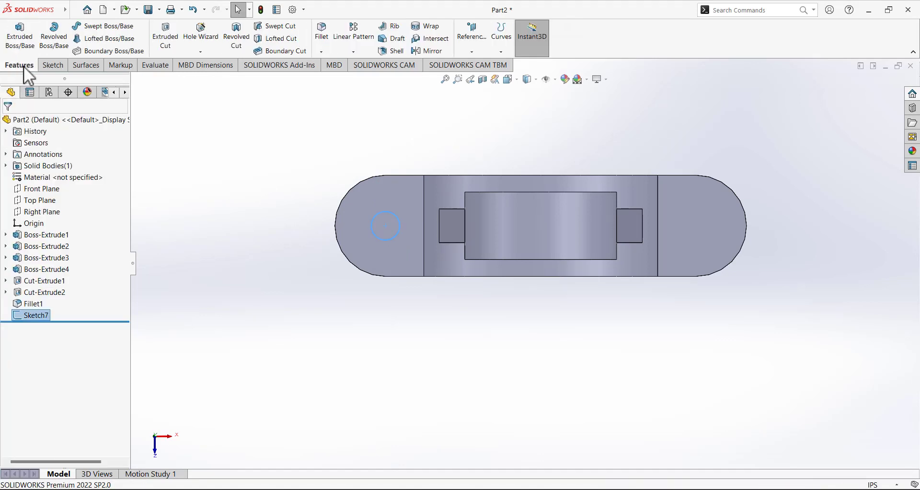
pyautogui.click(176, 43)
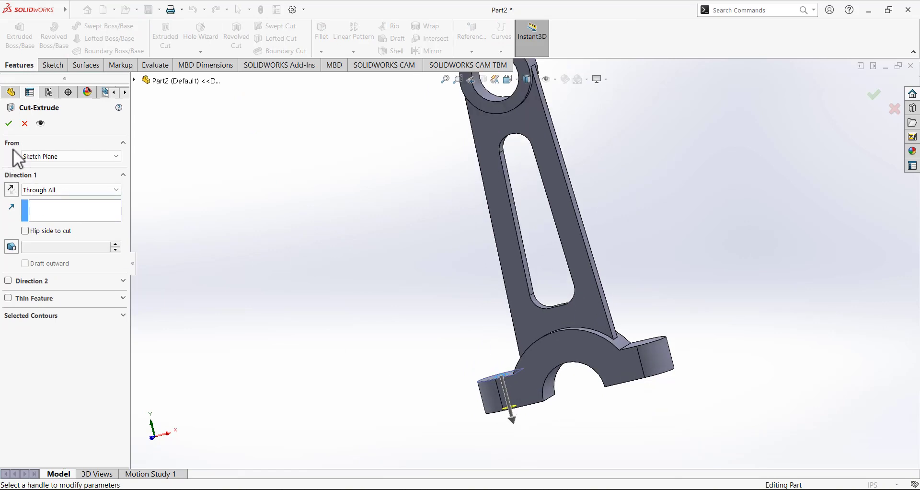
pyautogui.click(9, 124)
pyautogui.moveTo(365, 271); pyautogui.dragTo(269, 300, button='middle')
pyautogui.click(280, 318)
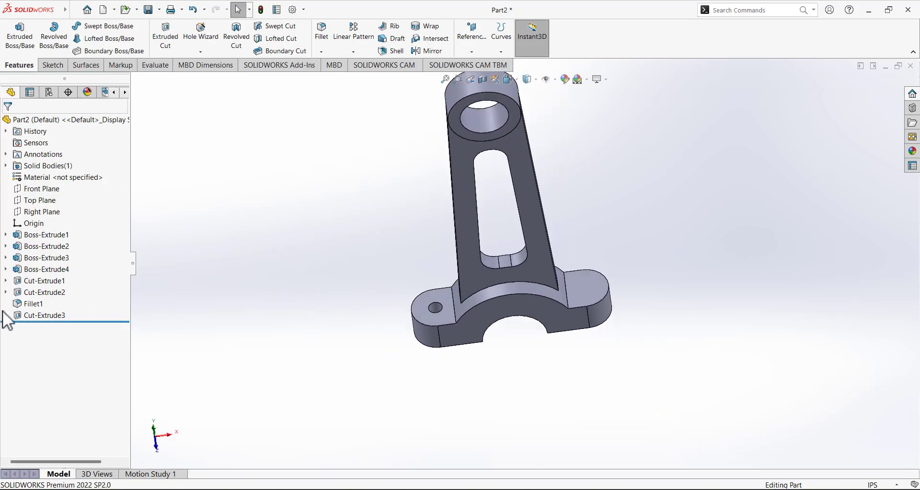
# Mirror the base ear hole cut about the Right Plane onto the opposite ear.
pyautogui.click(36, 315)
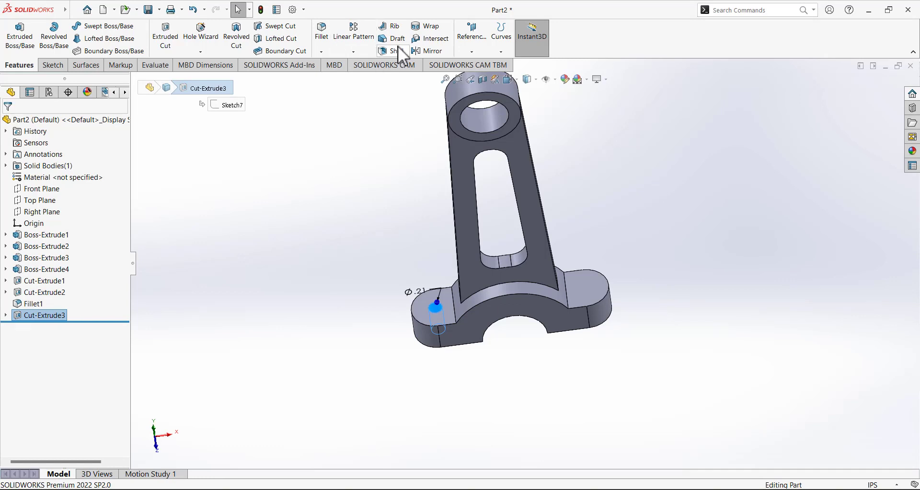
pyautogui.click(422, 50)
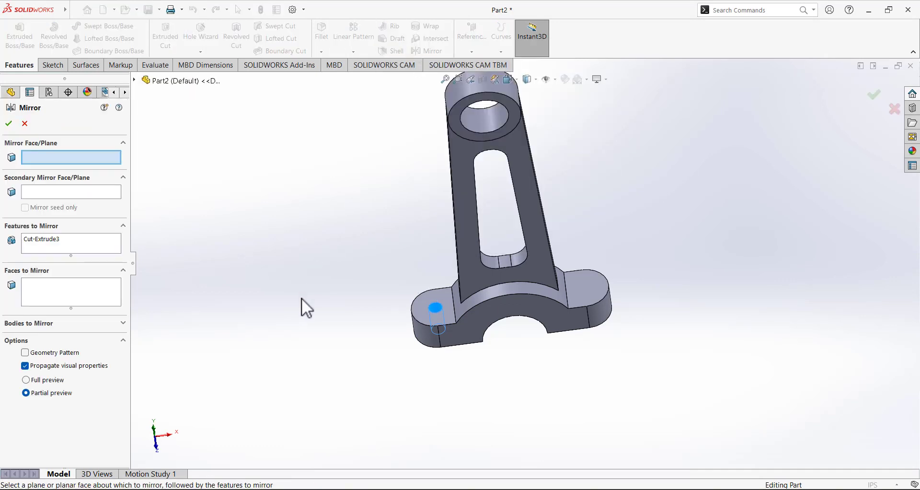
pyautogui.click(134, 81)
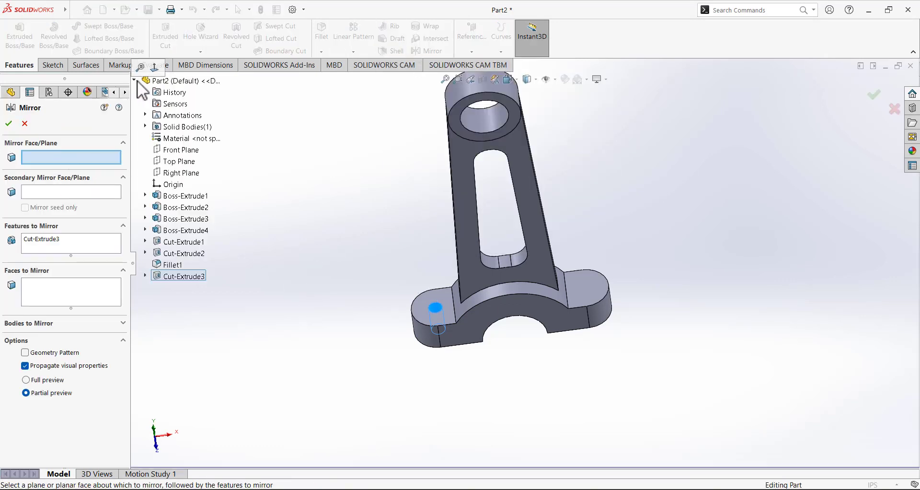
pyautogui.click(182, 171)
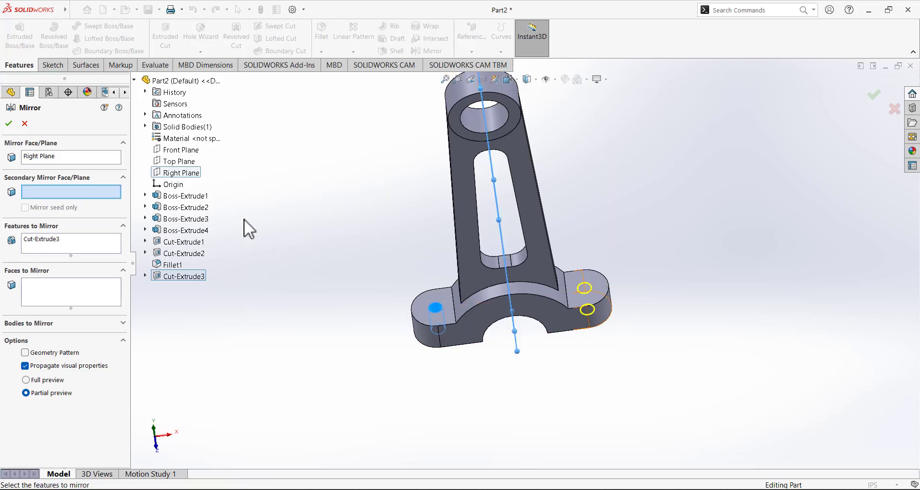
pyautogui.click(8, 123)
pyautogui.click(387, 236)
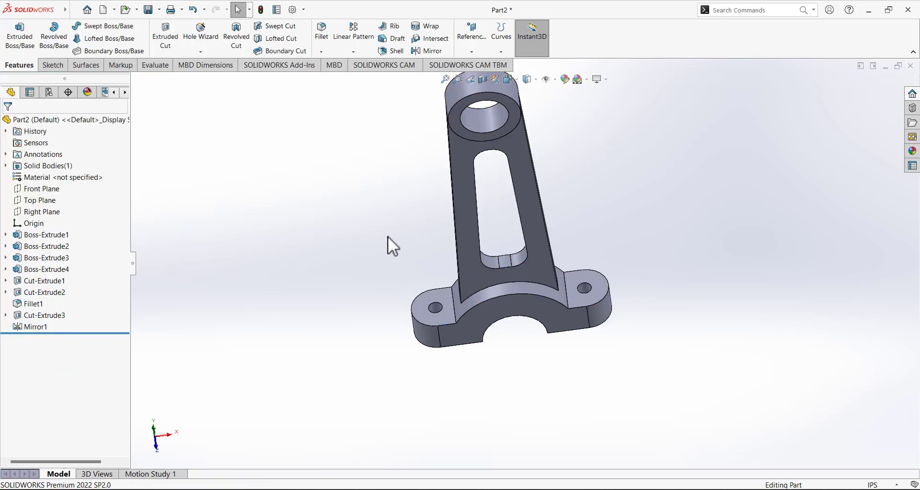
pyautogui.moveTo(388, 236)
pyautogui.mouseDown(button='middle')
pyautogui.moveTo(380, 225)
pyautogui.moveTo(397, 286)
pyautogui.moveTo(384, 253)
pyautogui.mouseUp(button='middle')
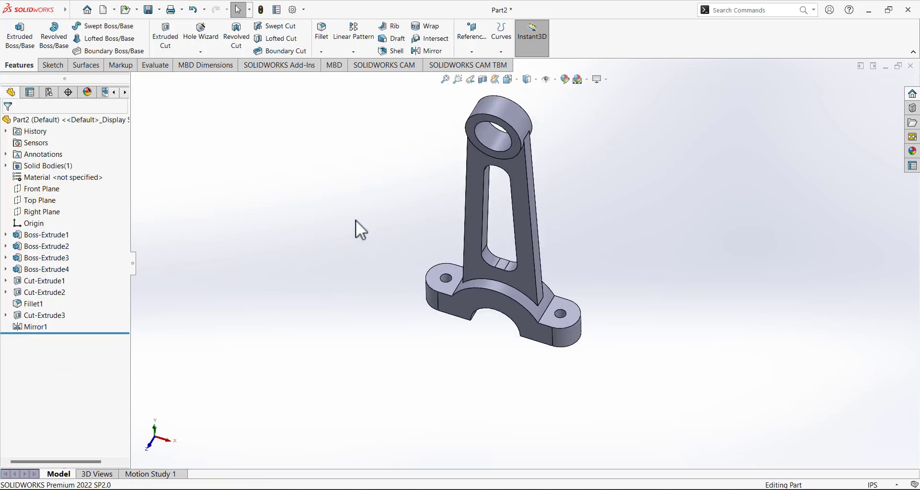
# Start a Fillet with a 0.05 in radius and select the front arch edge and the upper outline of the base ears.
pyautogui.click(322, 33)
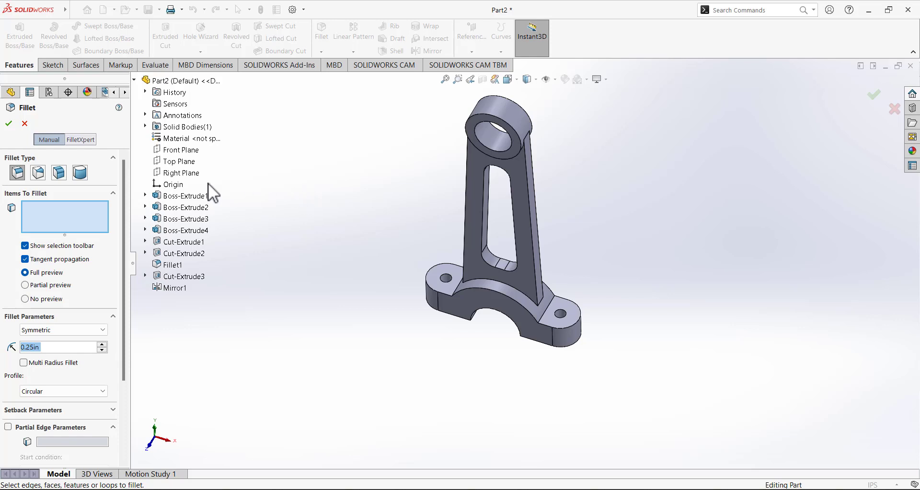
pyautogui.write('0.0')
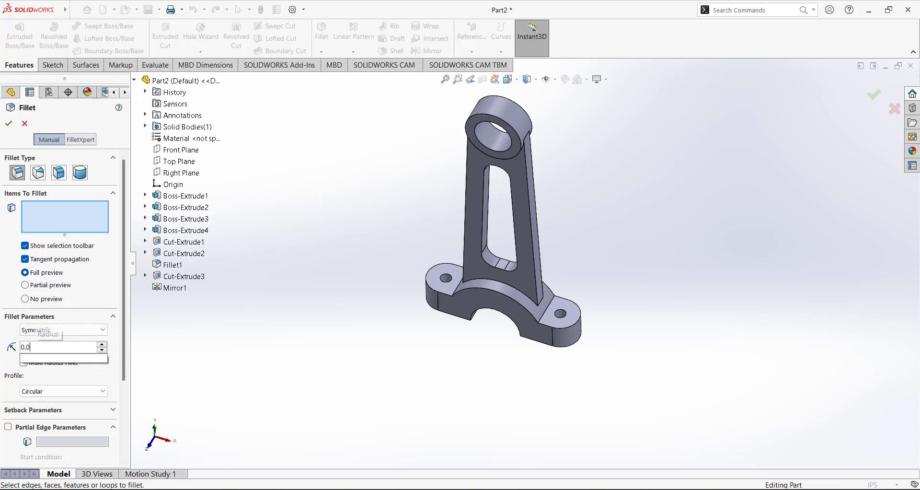
pyautogui.write('5')
pyautogui.press('Return')
pyautogui.click(542, 297)
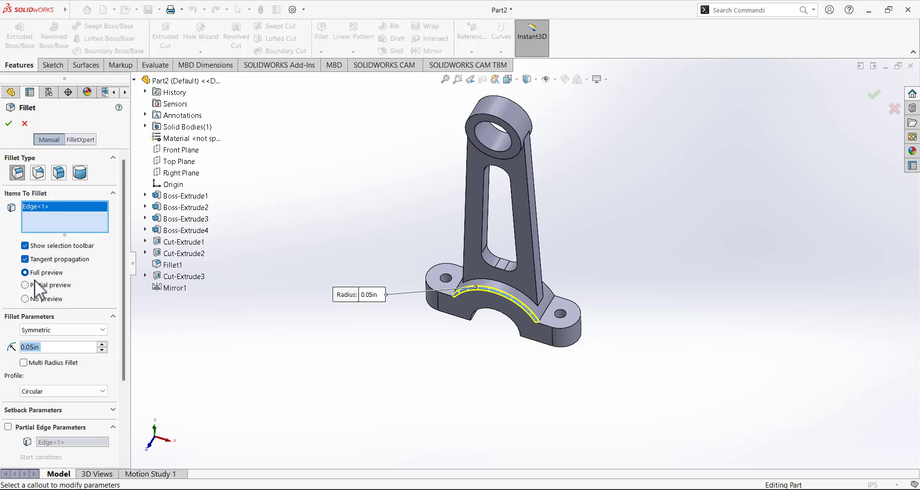
pyautogui.click(551, 326)
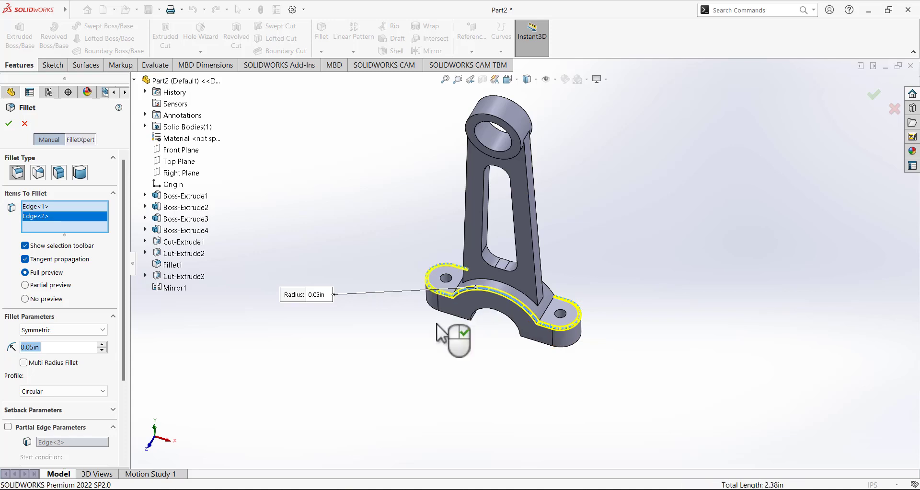
# Add the long outer edges of the shank and the front and rear rims of its pocket to the fillet.
pyautogui.click(464, 248)
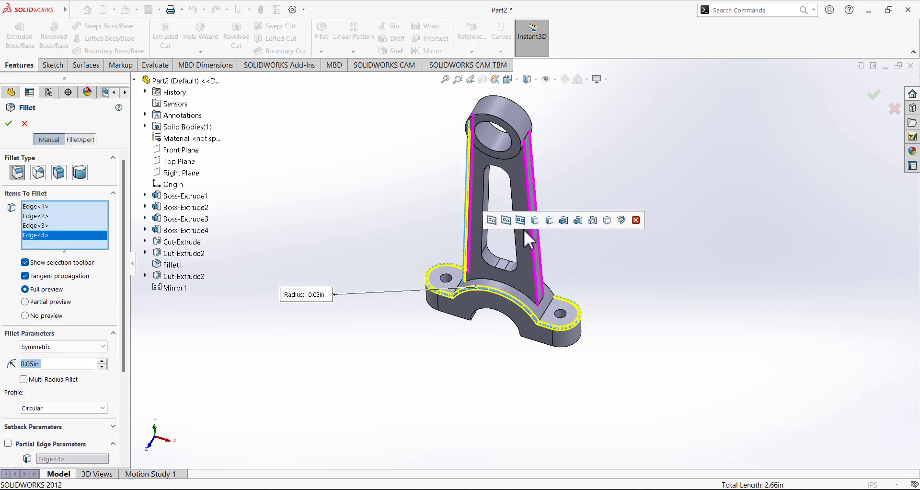
pyautogui.click(532, 245)
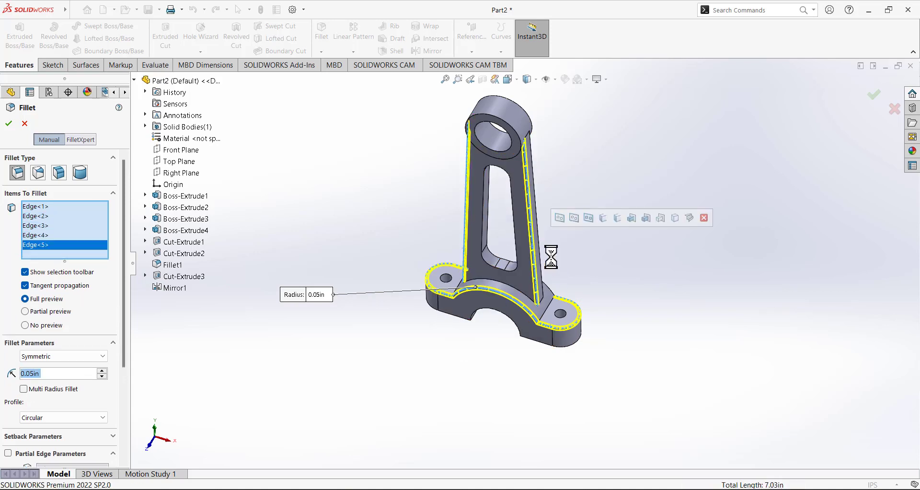
pyautogui.click(514, 271)
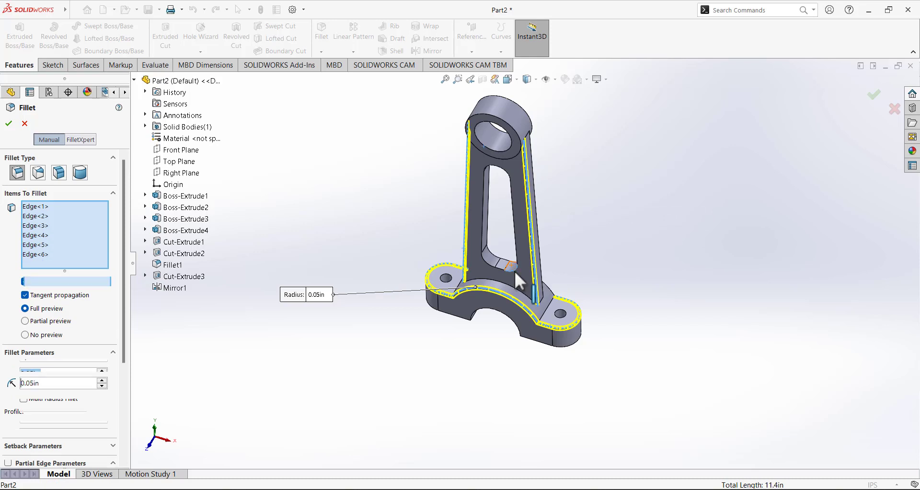
pyautogui.click(490, 227)
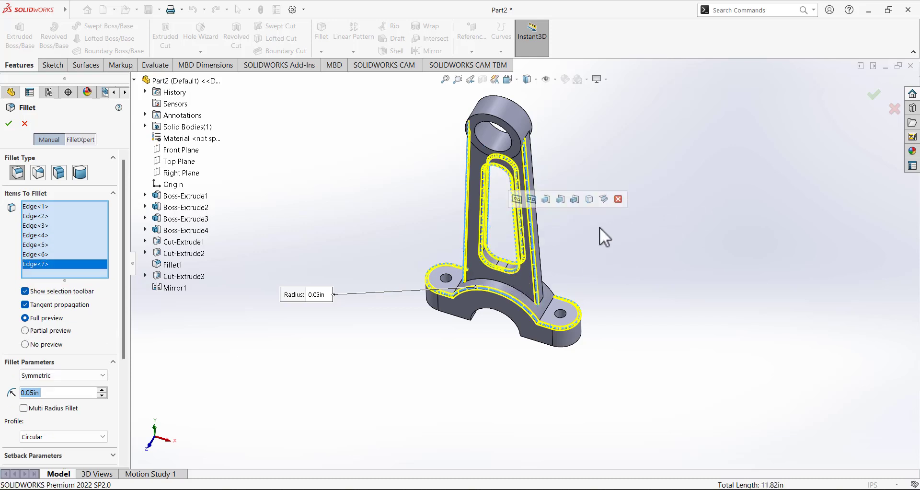
# Add the outer rims of the small-end ring and the edges where the shank meets the base arch to the fillet.
pyautogui.click(506, 135)
pyautogui.click(503, 99)
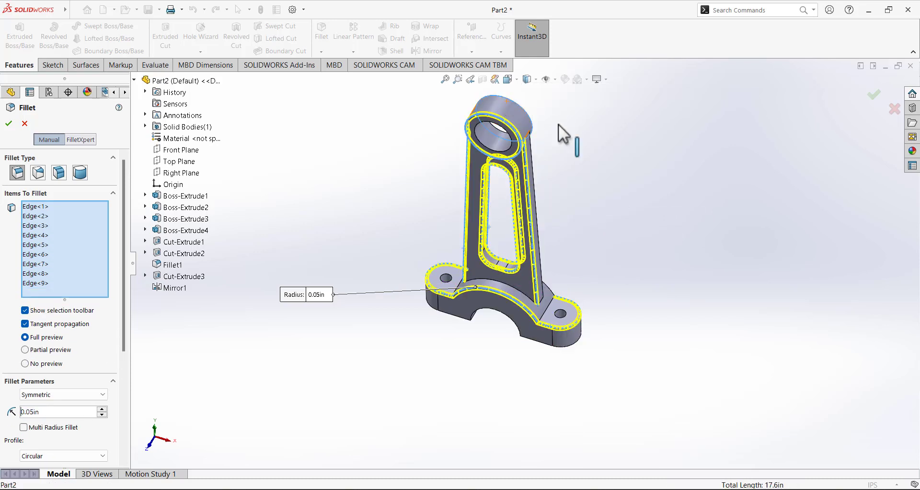
pyautogui.moveTo(610, 226); pyautogui.dragTo(365, 373, button='middle')
pyautogui.click(488, 311)
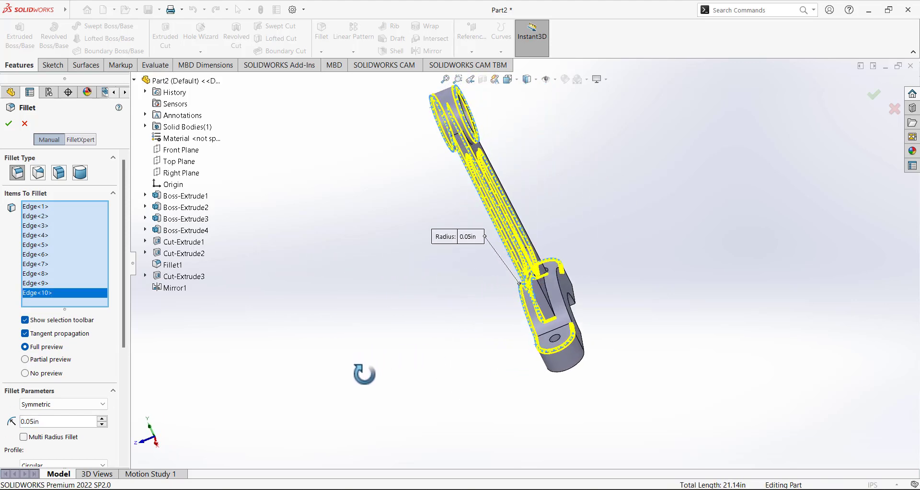
pyautogui.click(548, 293)
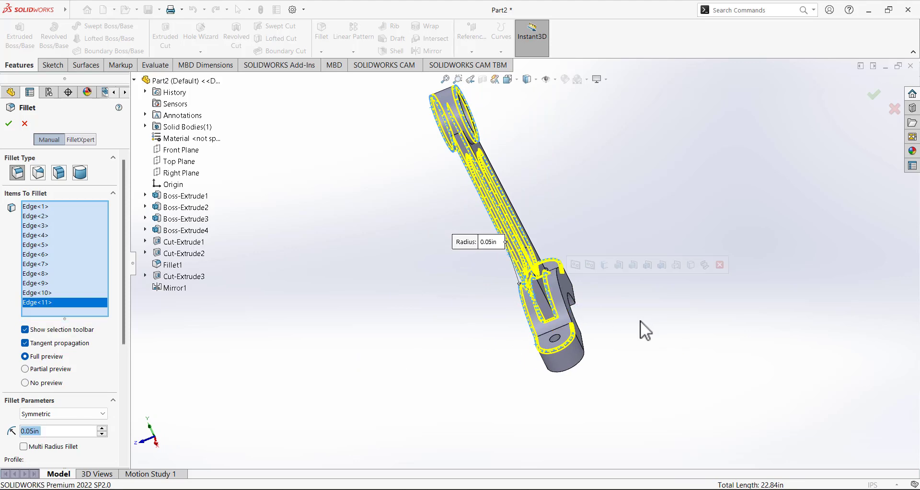
pyautogui.moveTo(641, 320); pyautogui.dragTo(603, 364, button='middle')
pyautogui.click(580, 269)
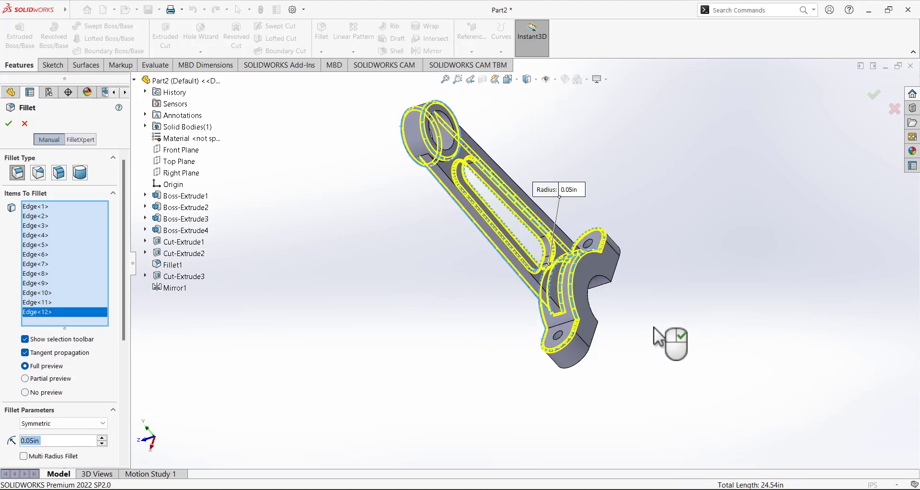
# Add the curved edges where the shank meets the small-end ring on both sides and apply the fillet.
pyautogui.moveTo(677, 355); pyautogui.dragTo(637, 140, button='middle')
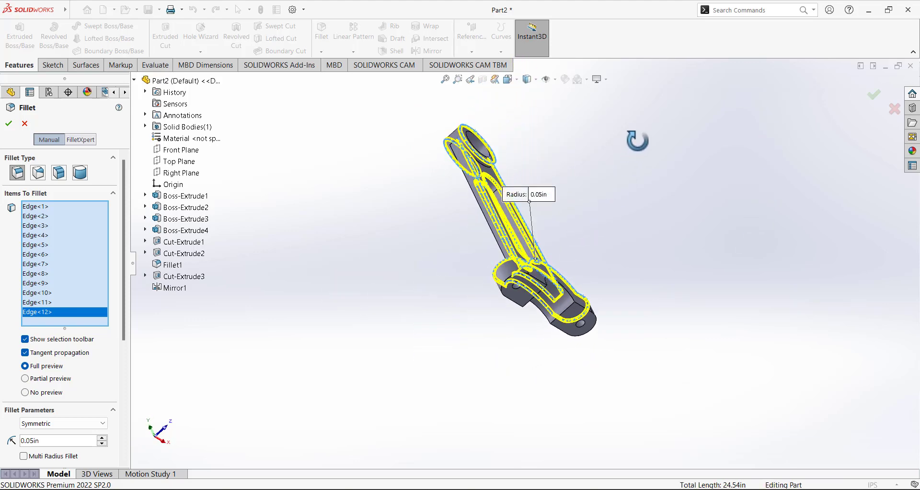
pyautogui.scroll(-5, 556, 152)
pyautogui.click(315, 269)
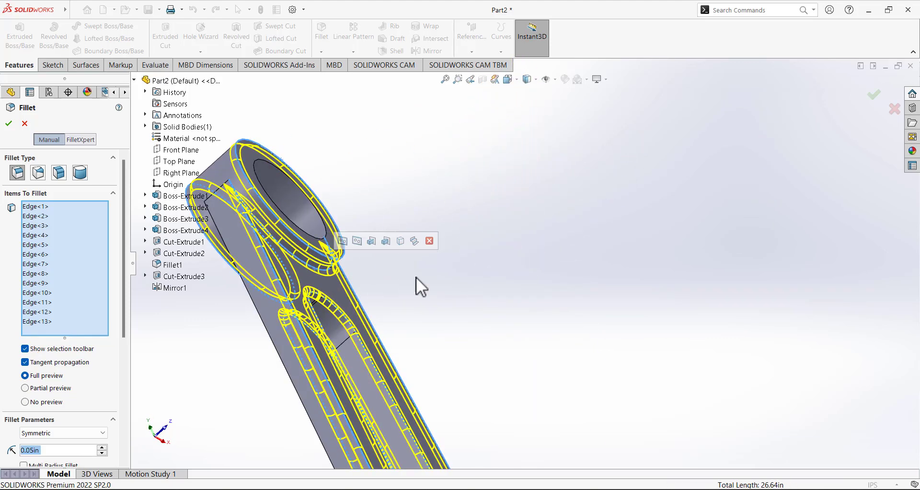
pyautogui.moveTo(416, 277); pyautogui.dragTo(444, 188, button='middle')
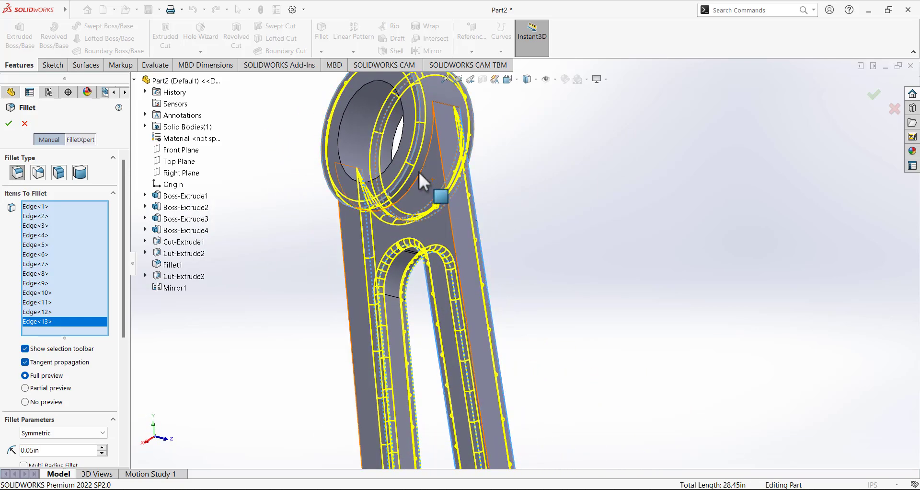
pyautogui.click(331, 218)
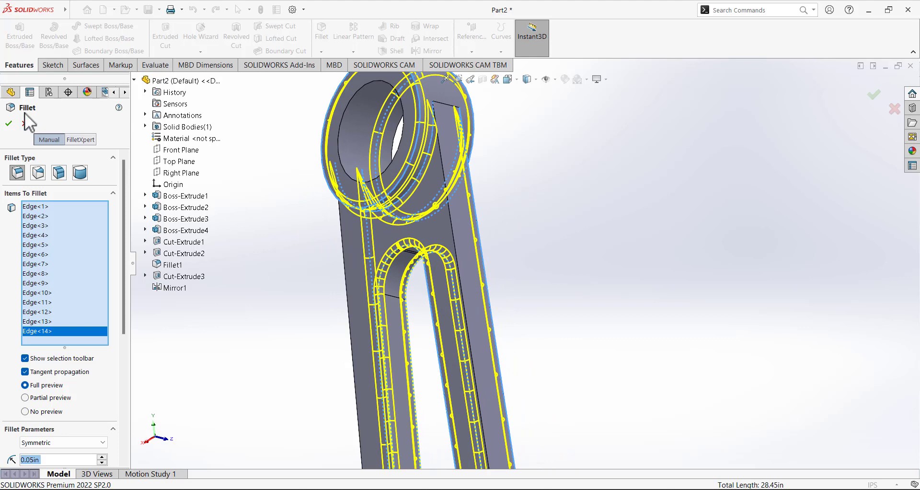
pyautogui.click(9, 124)
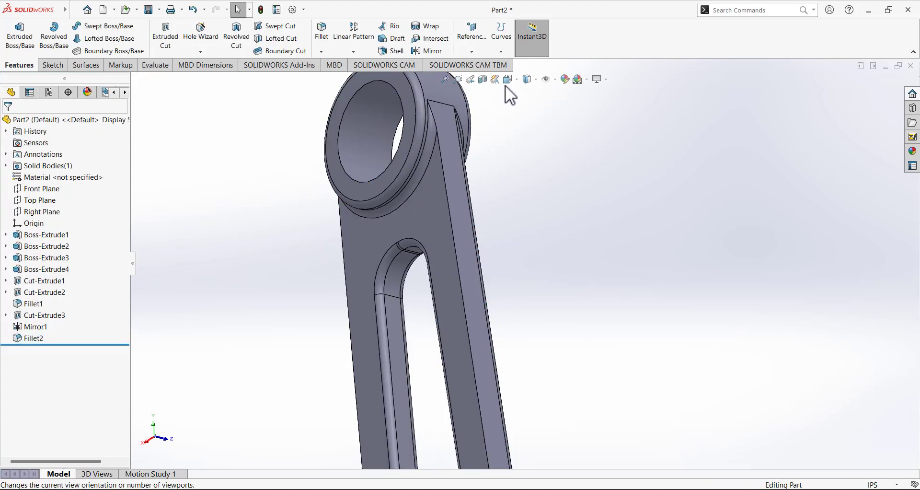
pyautogui.click(507, 81)
pyautogui.click(566, 120)
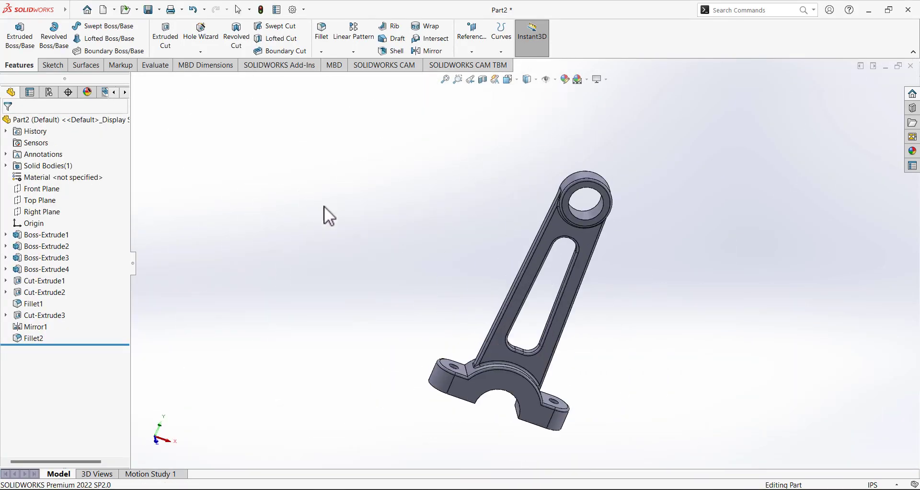